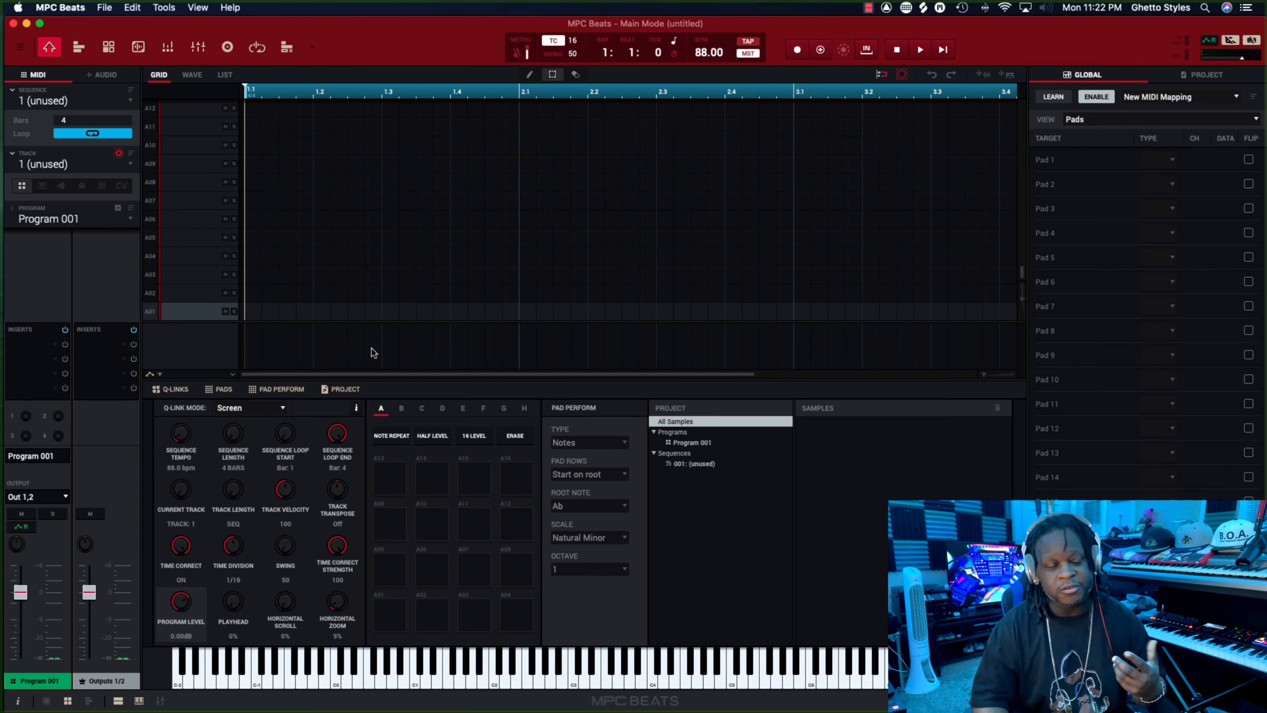
Switch the workspace to the Advanced layout.
{"action": "left_click", "coordinate": [198, 8]}
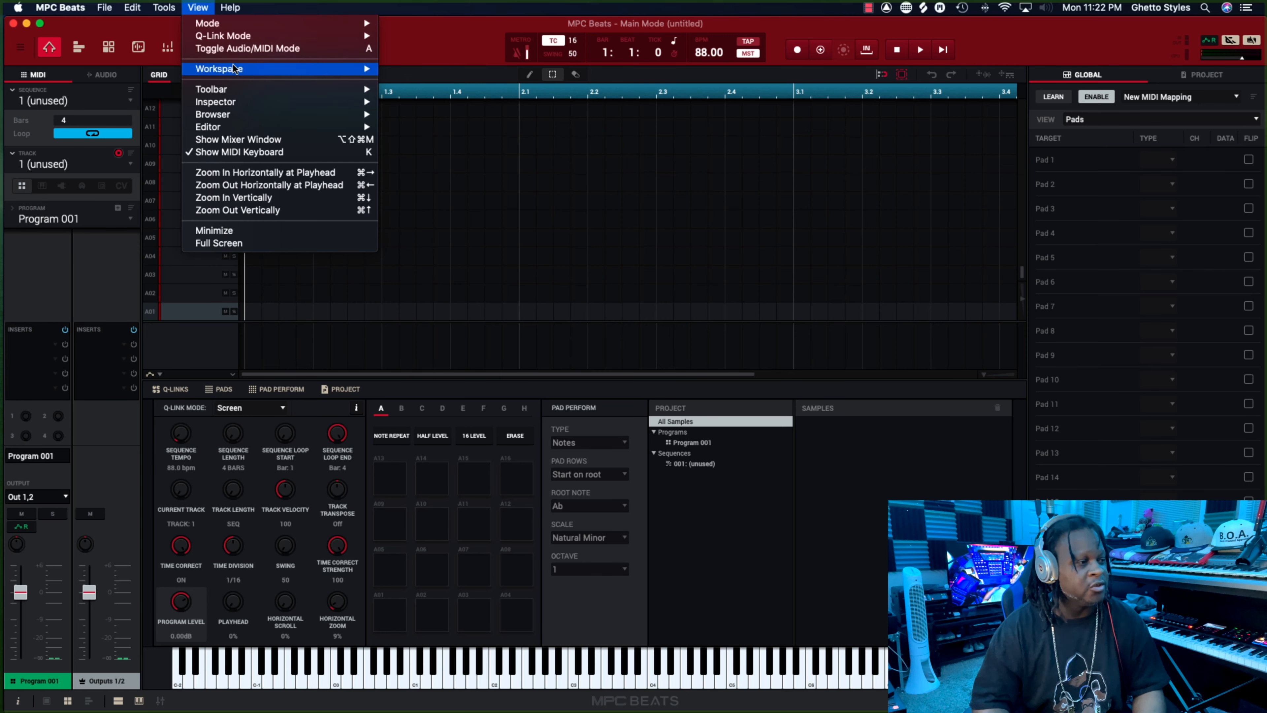
{"action": "mouse_move", "coordinate": [238, 73]}
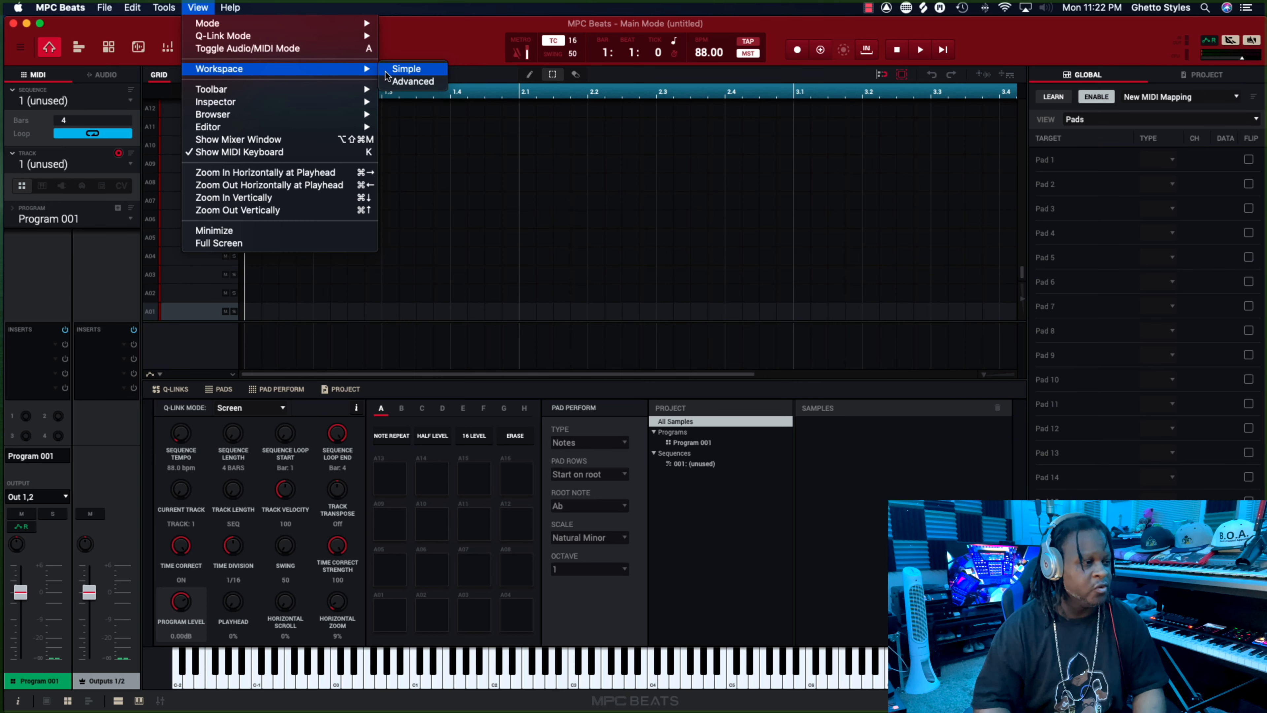
{"action": "left_click", "coordinate": [412, 82]}
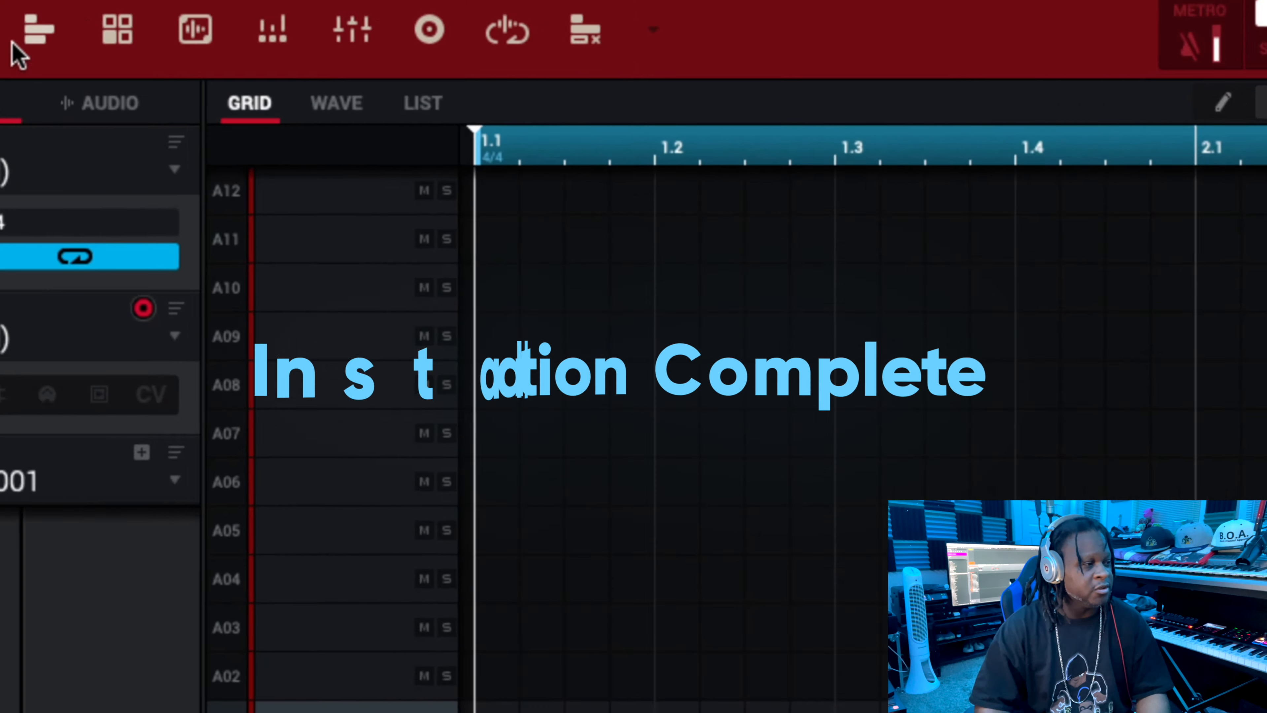
In the plugin preferences, look through the /Library/Audio/Plug-Ins/VST folder and scan for new plugins.
{"action": "left_click", "coordinate": [199, 22]}
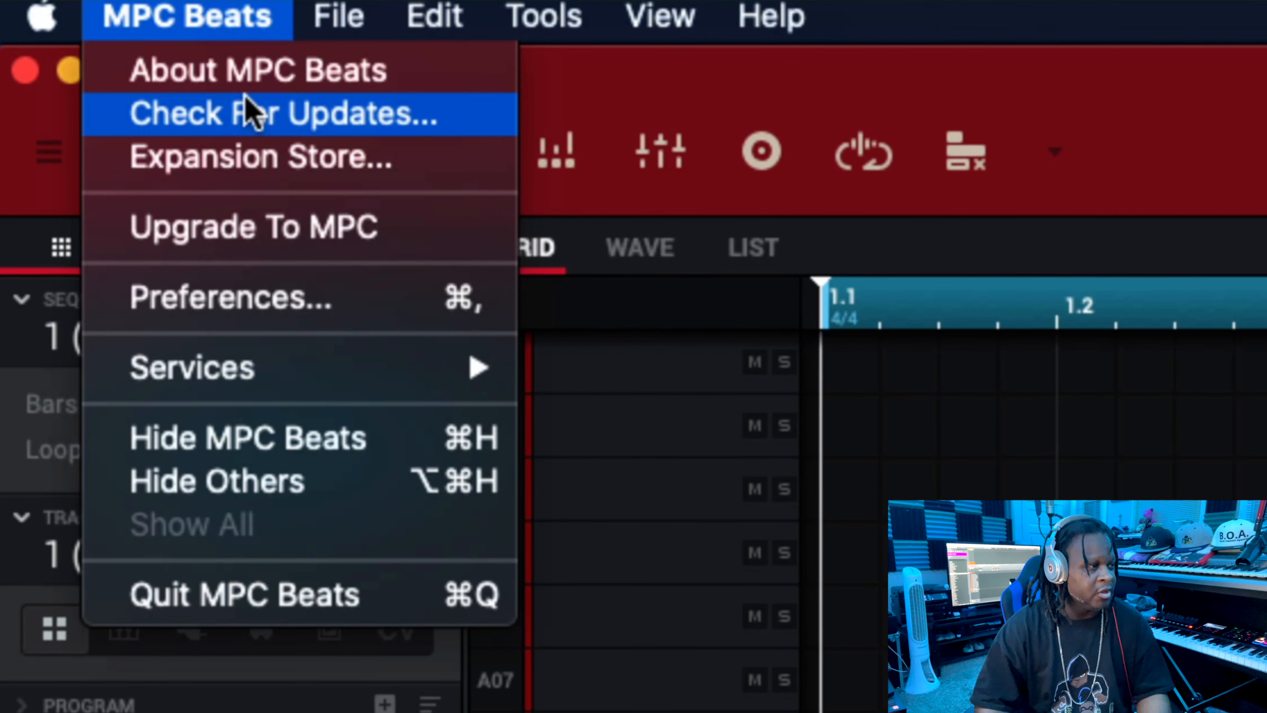
{"action": "left_click", "coordinate": [376, 312]}
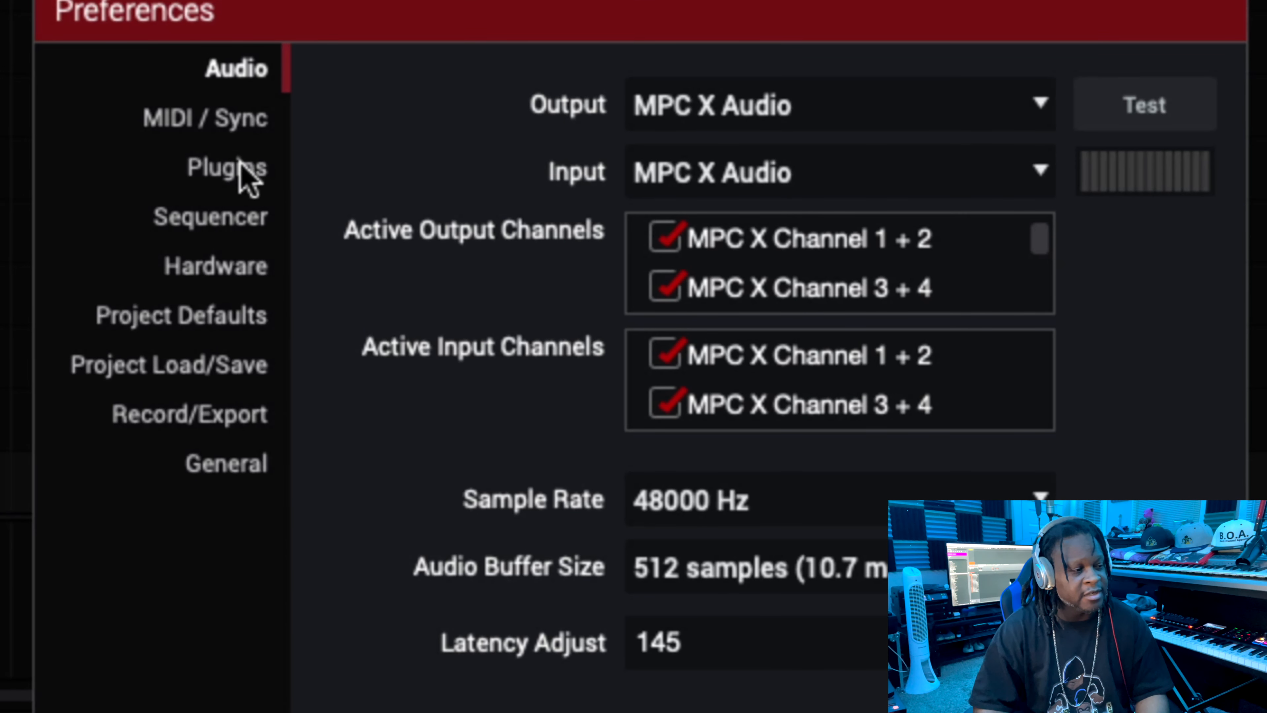
{"action": "left_click", "coordinate": [239, 181]}
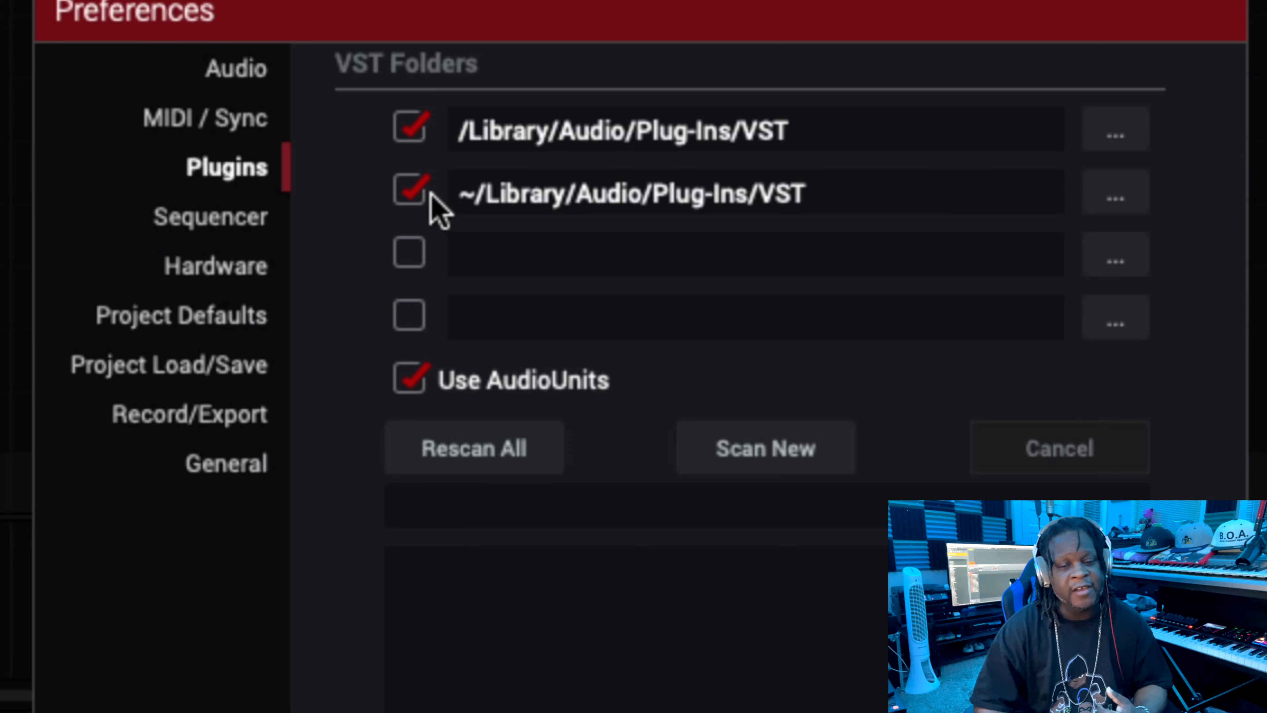
{"action": "left_click", "coordinate": [1118, 132]}
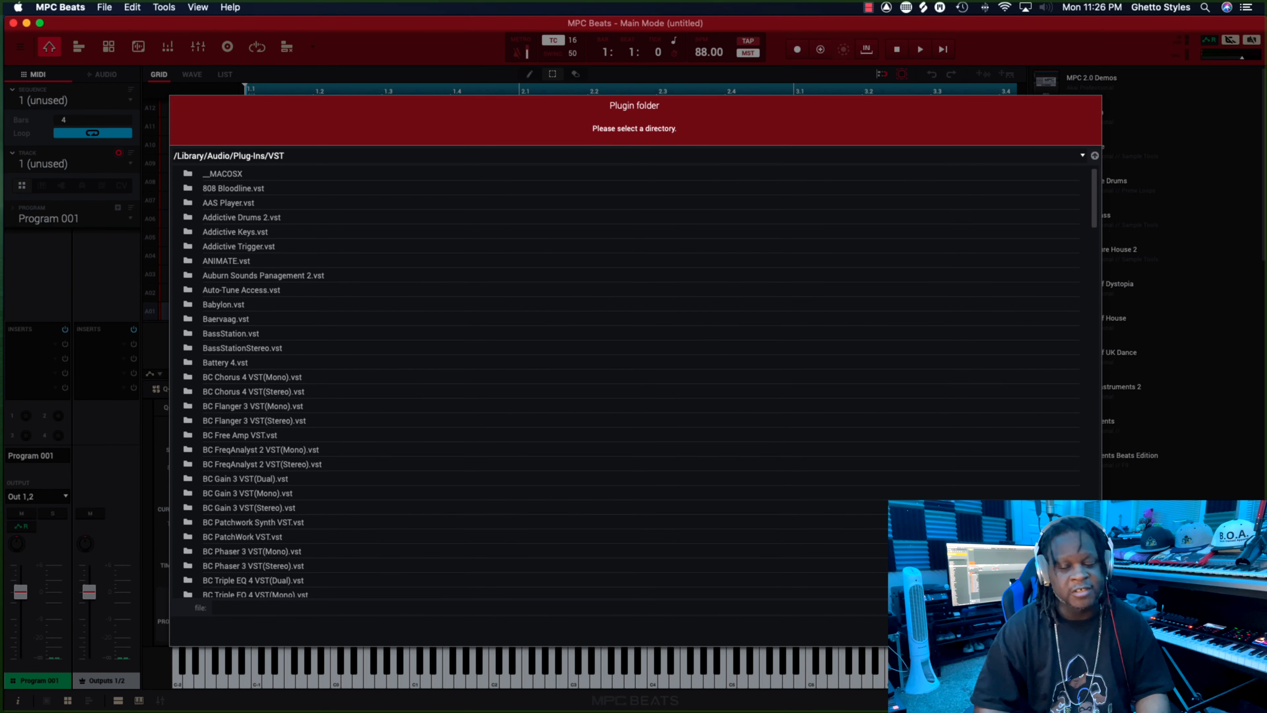
{"action": "key", "text": "Escape"}
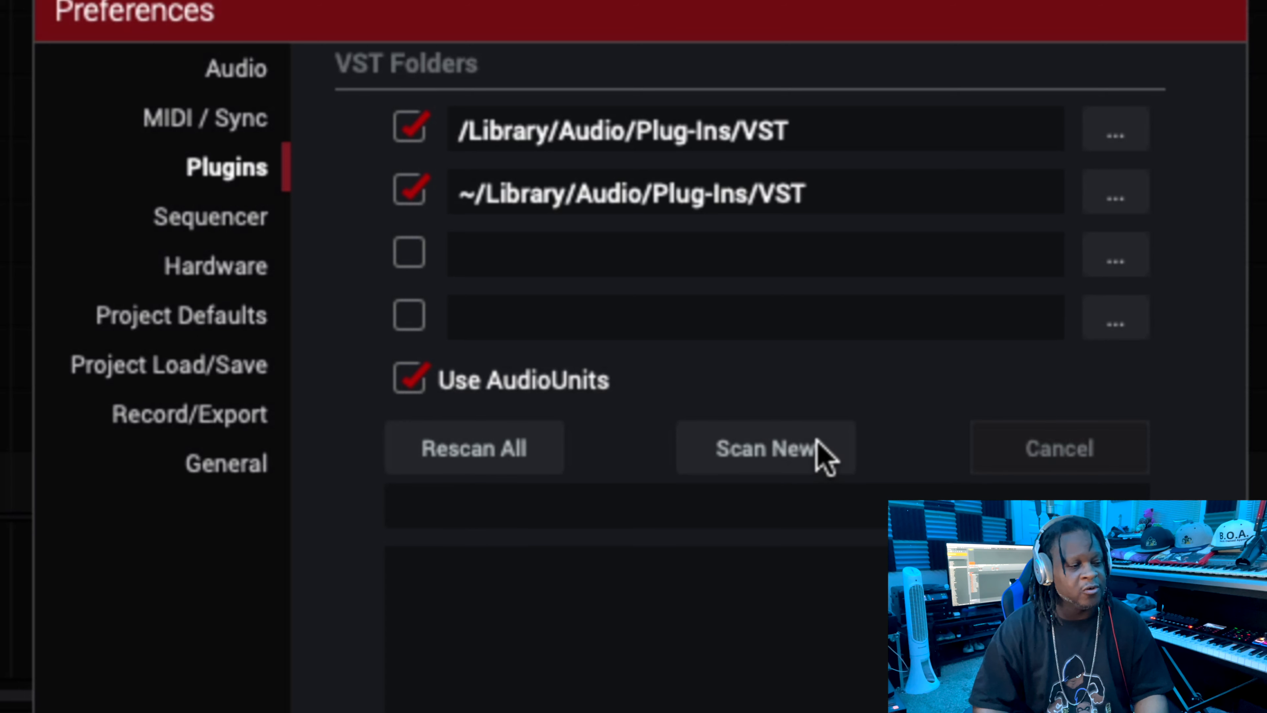
{"action": "left_click", "coordinate": [803, 463]}
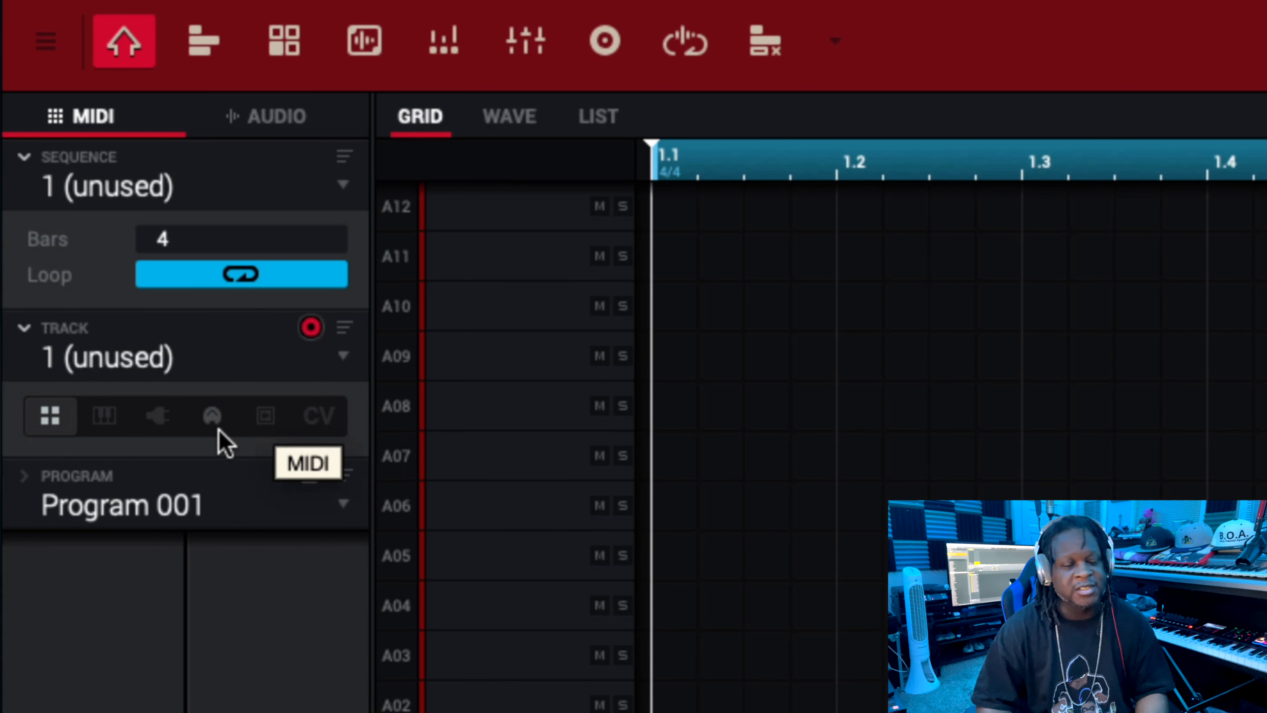
Make track 1 a plugin track and load the SubLab VST instrument into its program.
{"action": "left_click", "coordinate": [174, 433]}
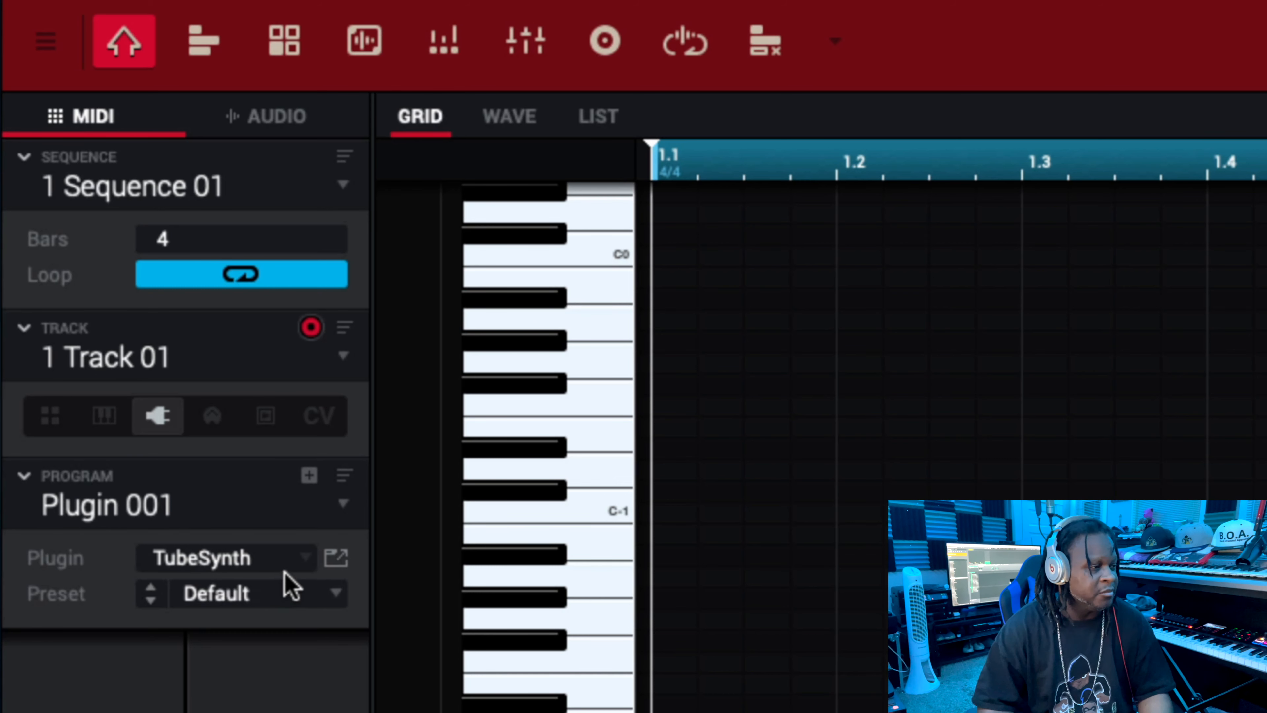
{"action": "left_click", "coordinate": [302, 560]}
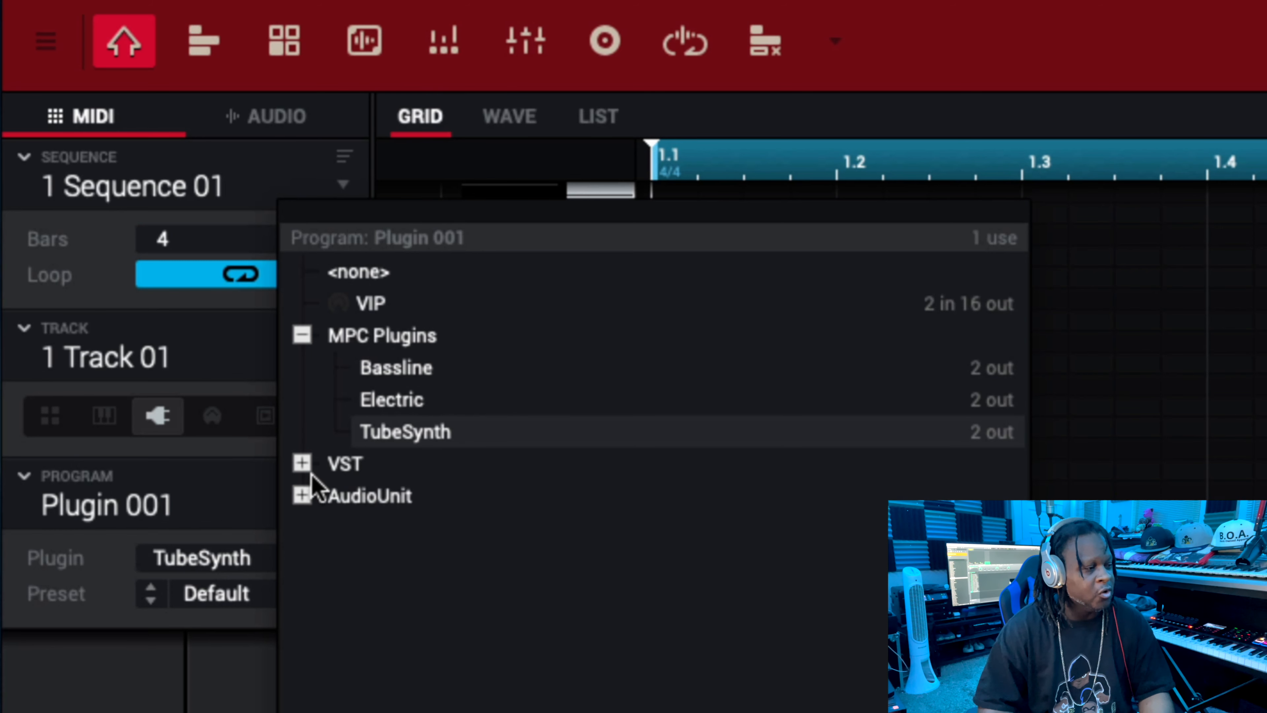
{"action": "left_click", "coordinate": [302, 469]}
{"action": "scroll", "coordinate": [376, 495], "scroll_direction": "down", "scroll_amount": 10}
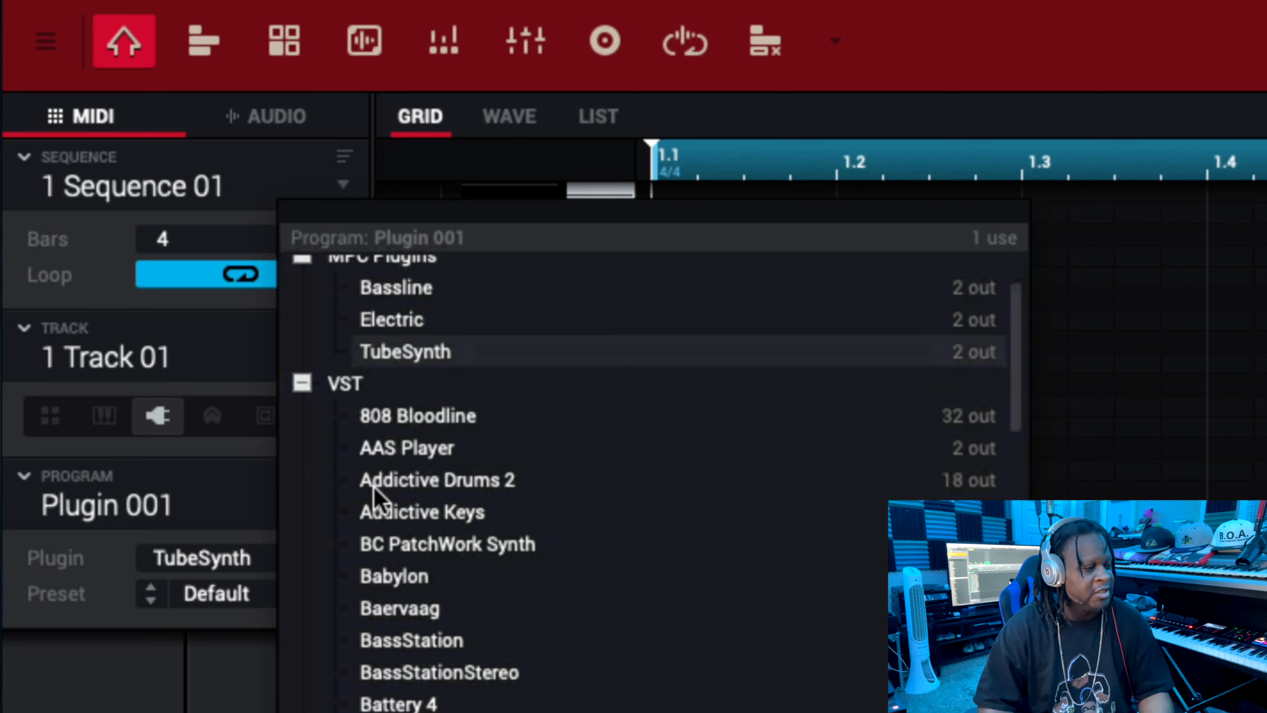
{"action": "scroll", "coordinate": [377, 499], "scroll_direction": "down", "scroll_amount": 8}
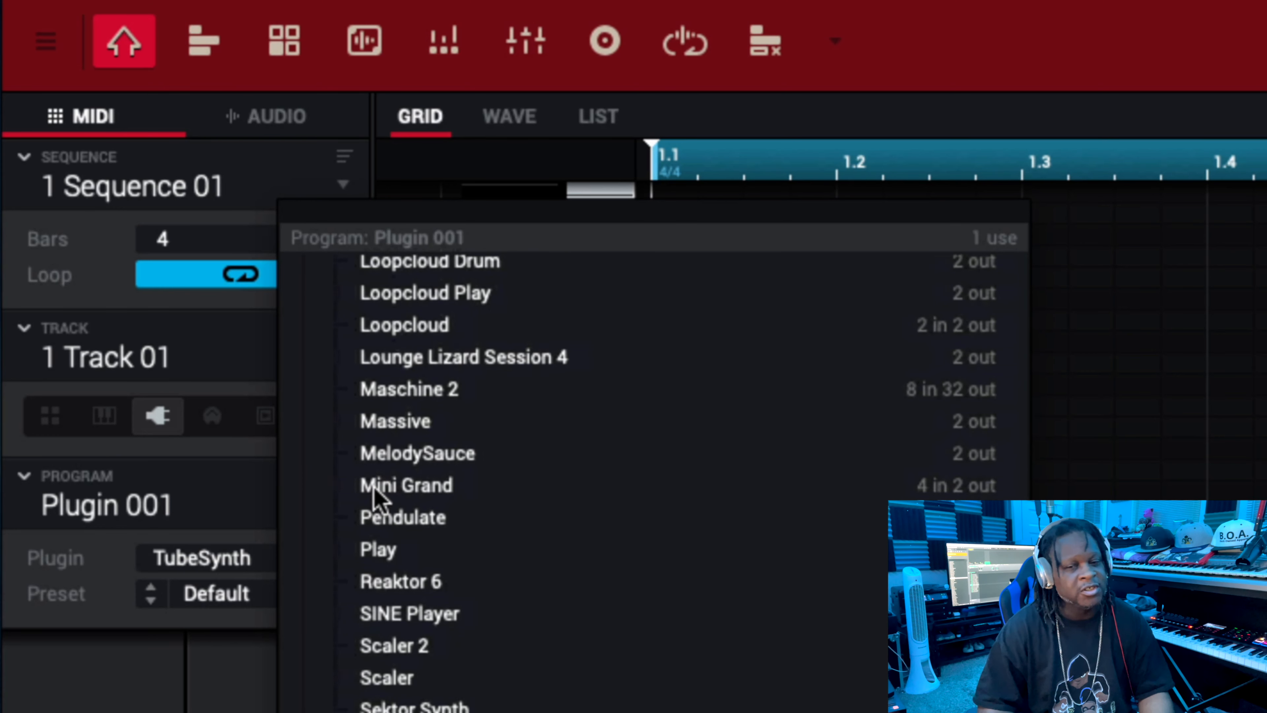
{"action": "scroll", "coordinate": [377, 500], "scroll_direction": "down", "scroll_amount": 4}
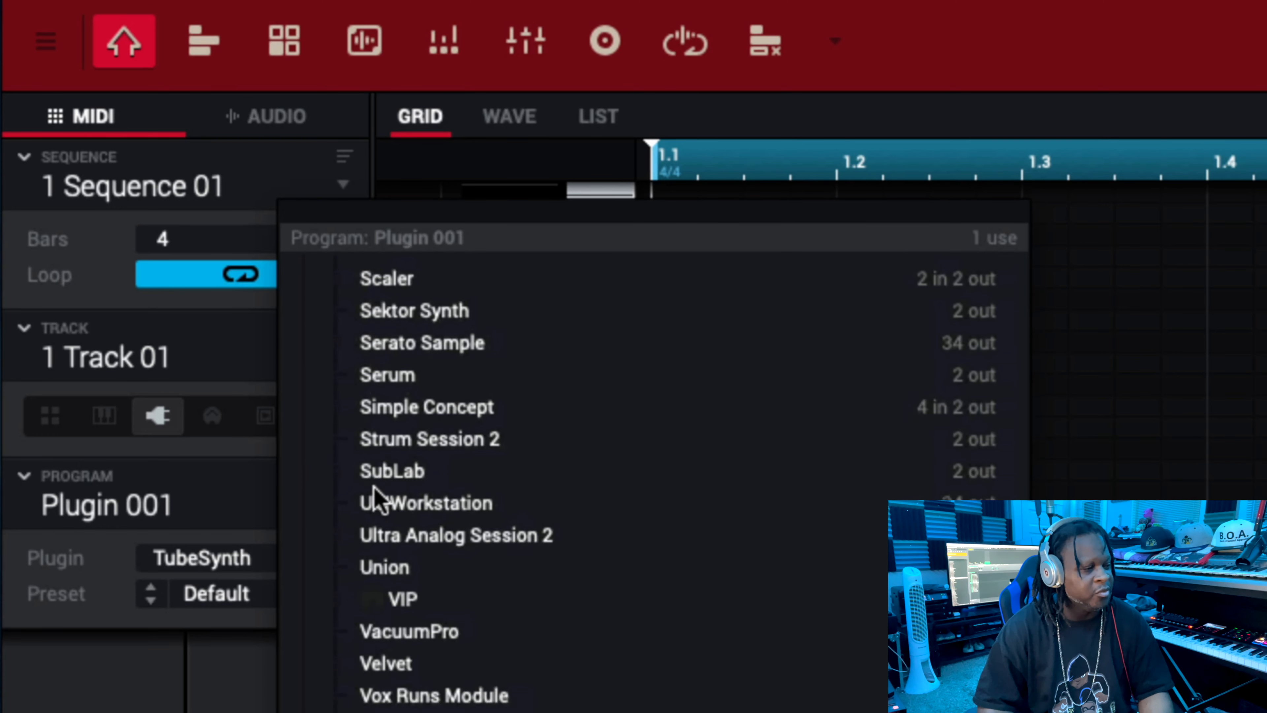
{"action": "scroll", "coordinate": [375, 494], "scroll_direction": "up", "scroll_amount": 1}
{"action": "left_click", "coordinate": [372, 478]}
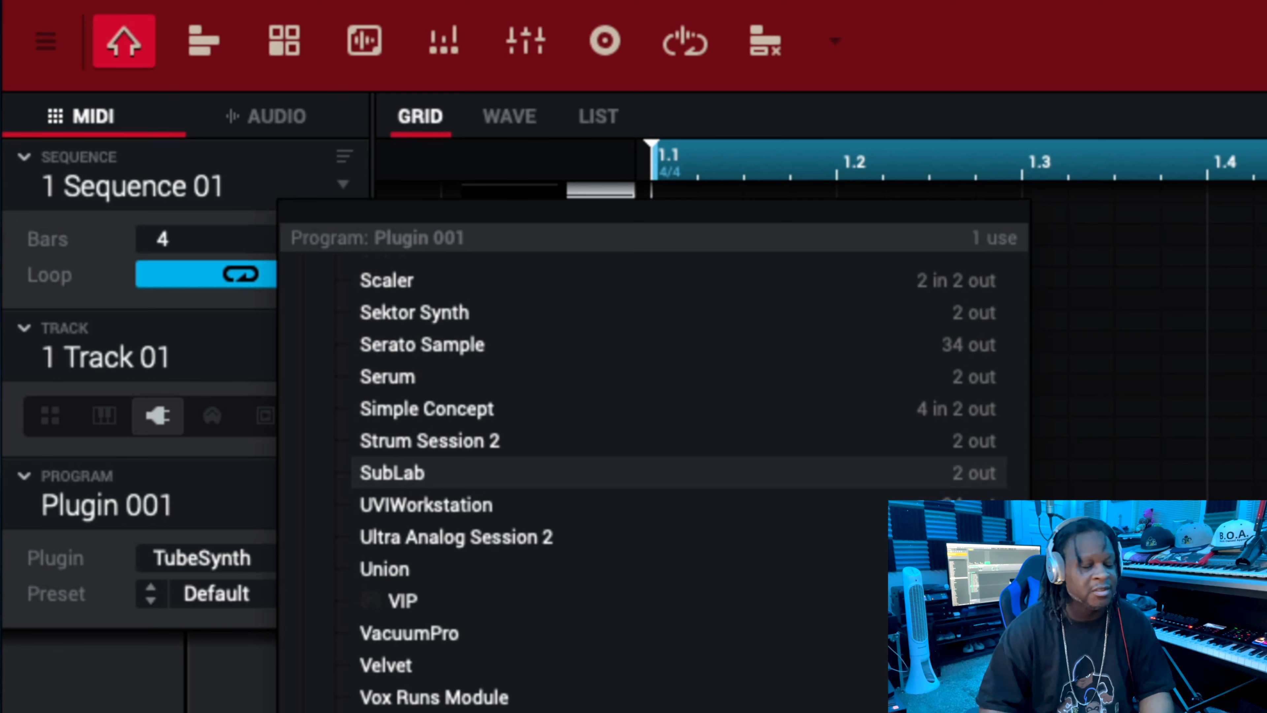
{"action": "double_click", "coordinate": [375, 474]}
{"action": "scroll", "coordinate": [377, 478], "scroll_direction": "right", "scroll_amount": 1}
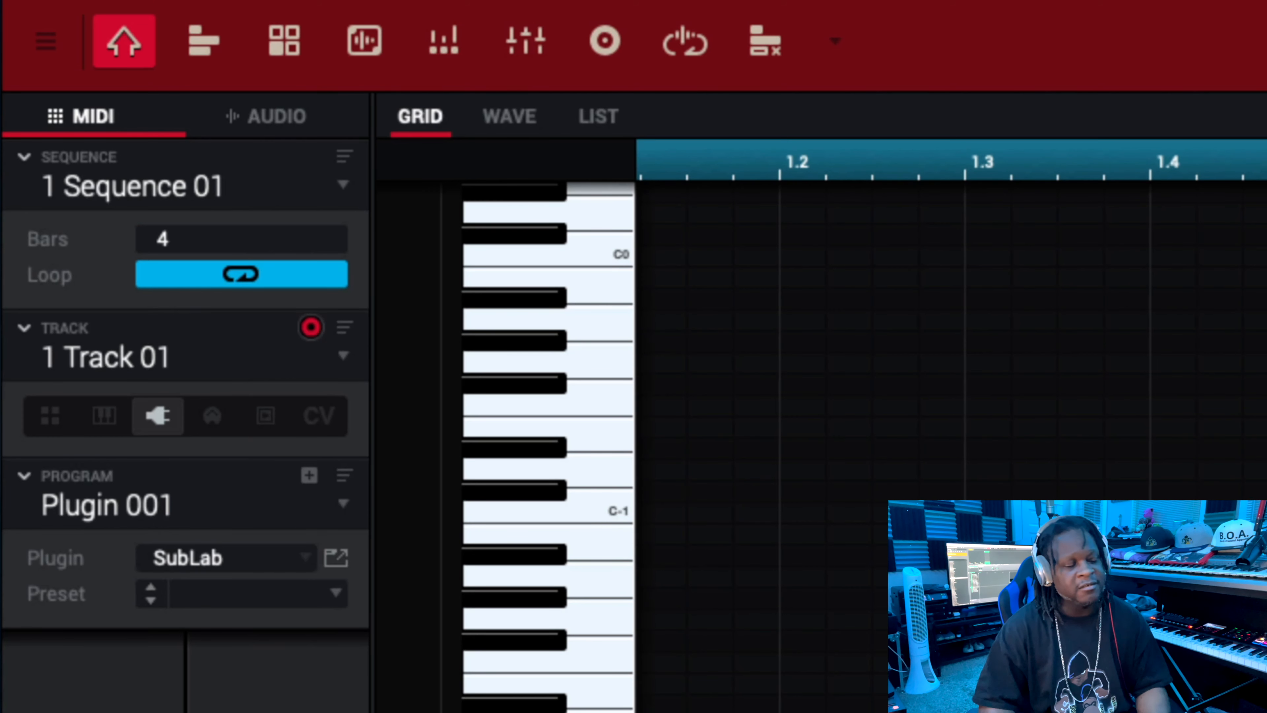
{"action": "scroll", "coordinate": [952, 446], "scroll_direction": "left", "scroll_amount": 1}
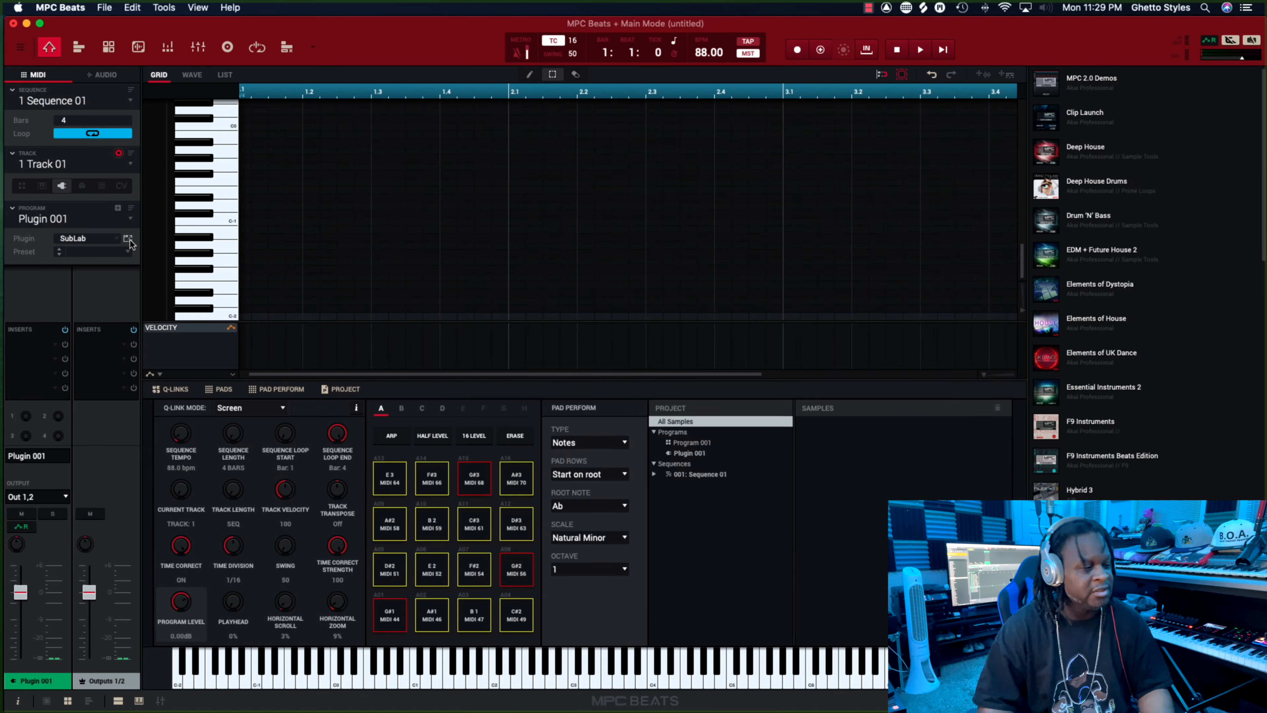
Load the 808 Signature 2 preset in SubLab's plugin window and close the window.
{"action": "left_click", "coordinate": [344, 568]}
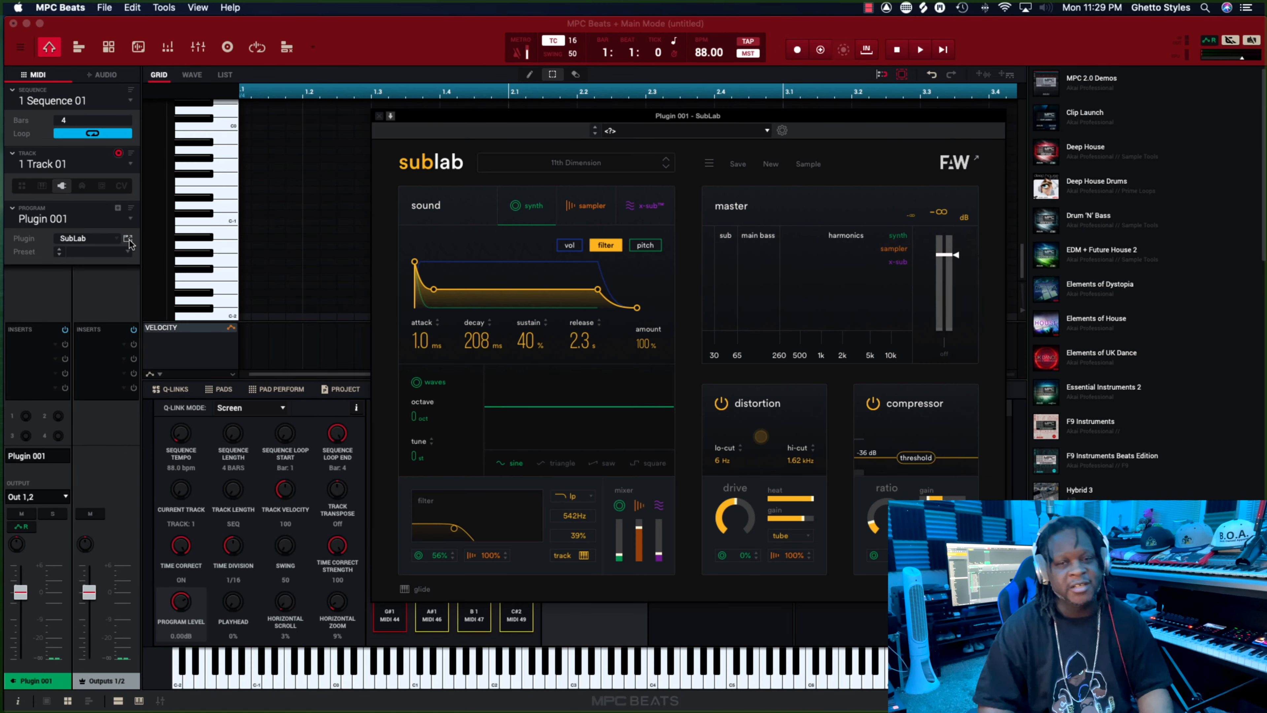
{"action": "scroll", "coordinate": [299, 272], "scroll_direction": "right", "scroll_amount": 5}
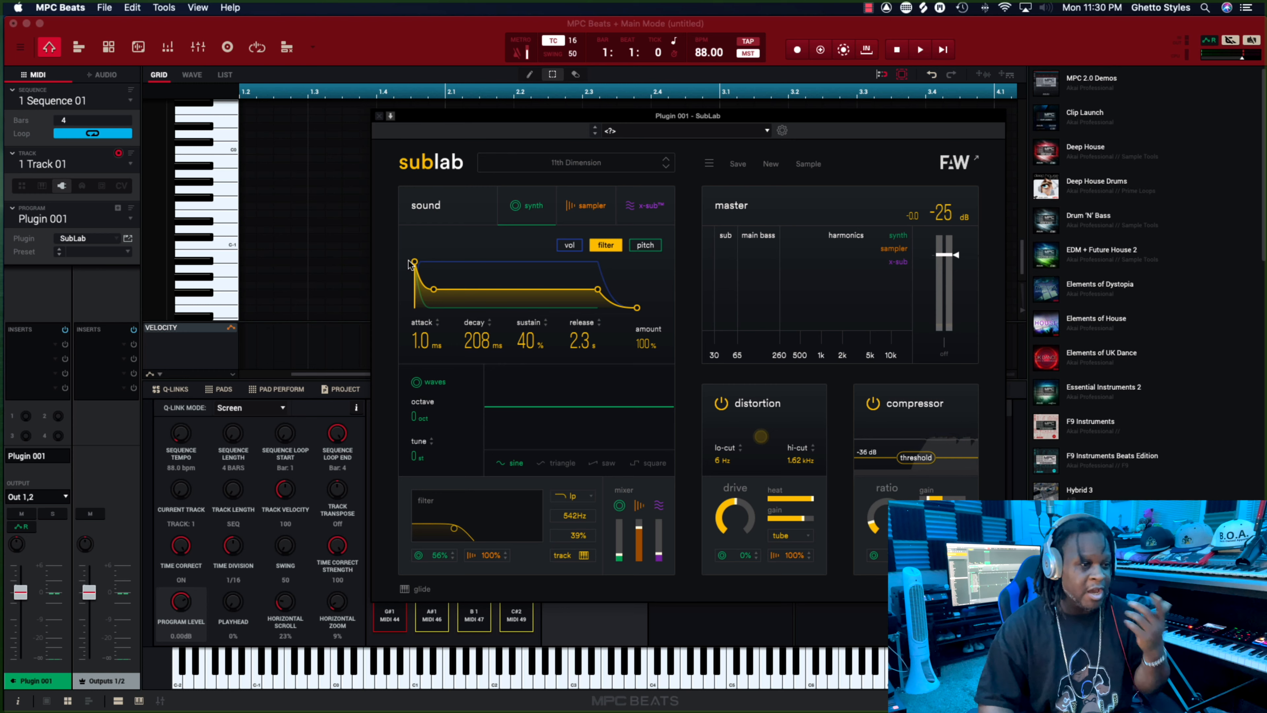
{"action": "left_click", "coordinate": [583, 164]}
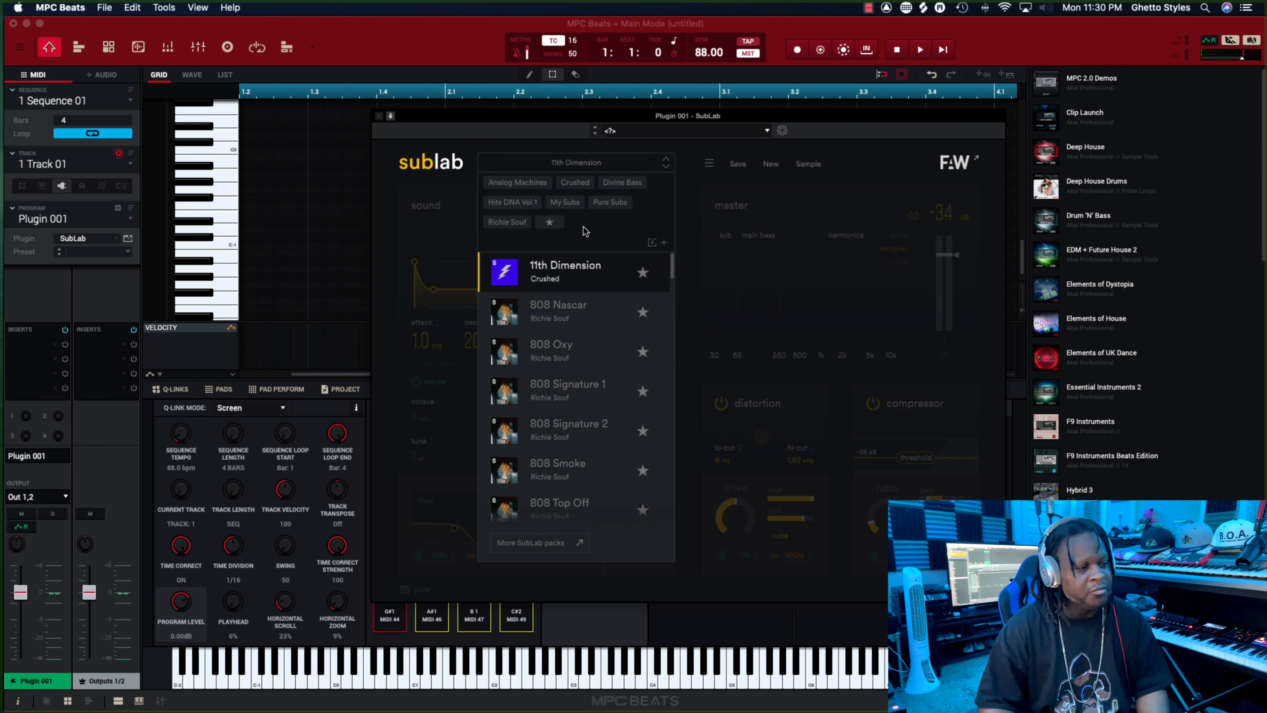
{"action": "left_click", "coordinate": [565, 432]}
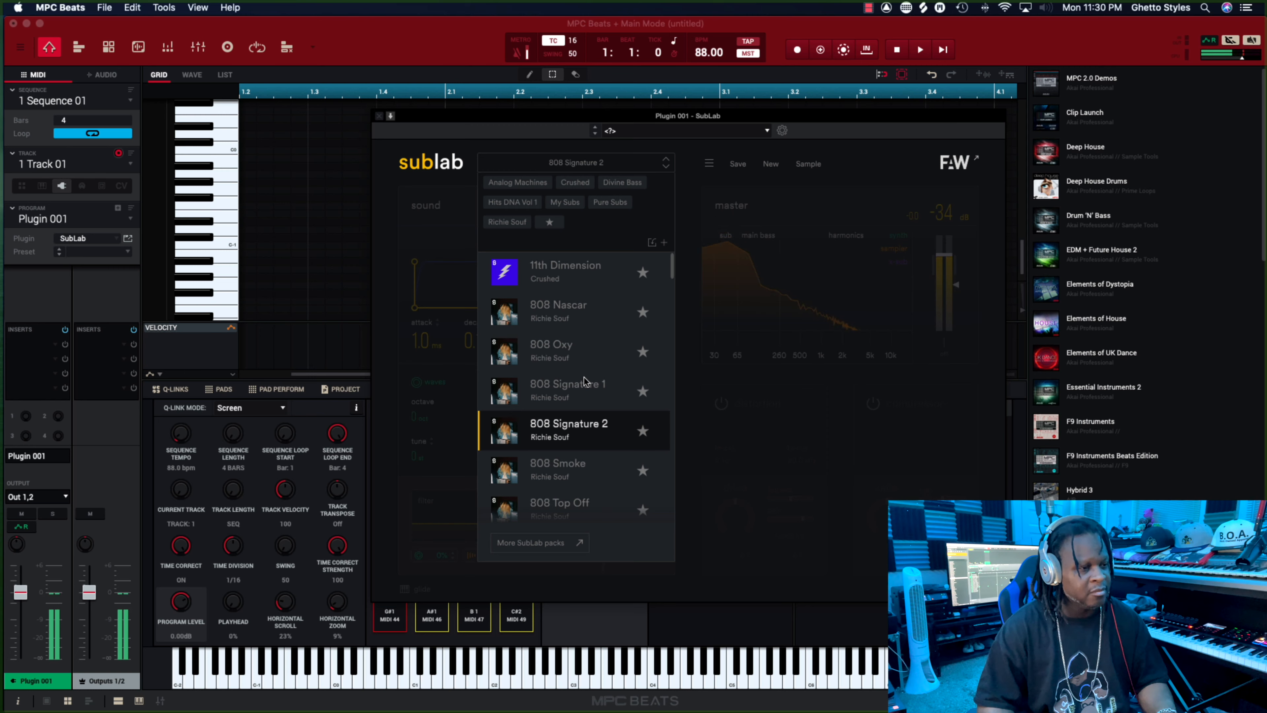
{"action": "left_click", "coordinate": [422, 233]}
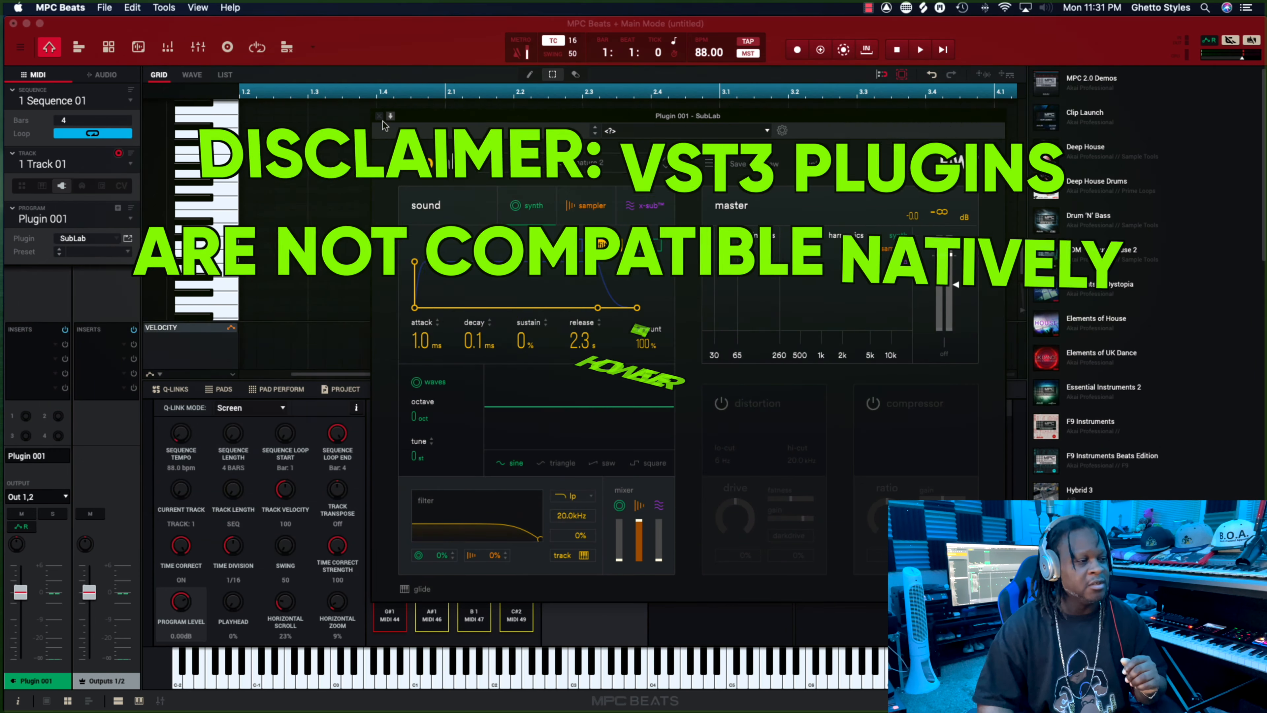
{"action": "left_click", "coordinate": [383, 120]}
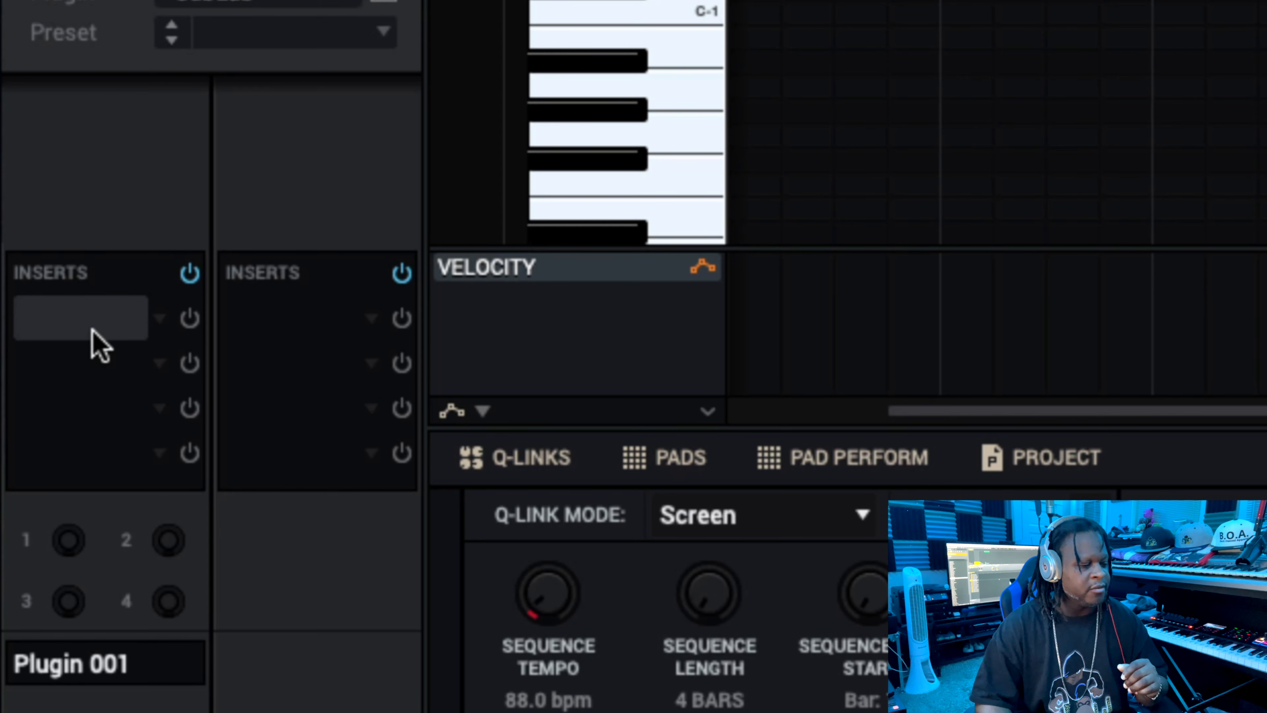
Browse the VST effects for the first insert slot of Plugin 001 and also sort the list by manufacturer.
{"action": "left_click", "coordinate": [159, 320]}
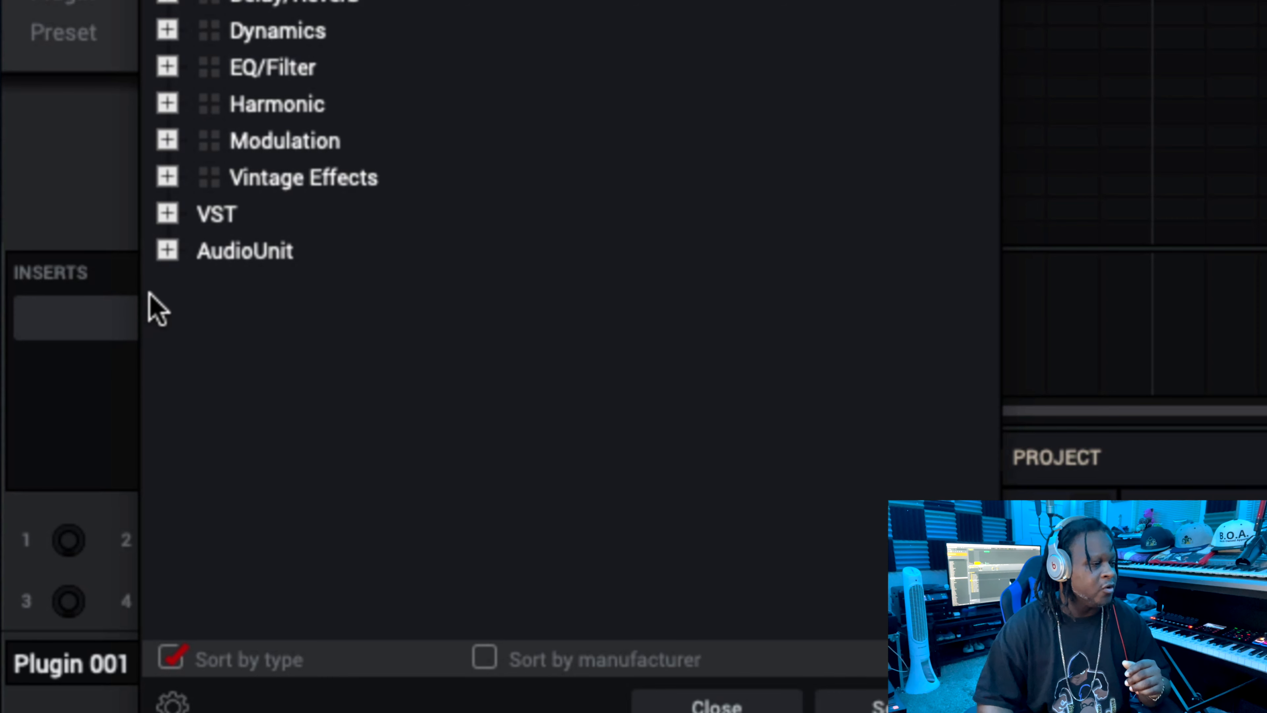
{"action": "left_click", "coordinate": [166, 215]}
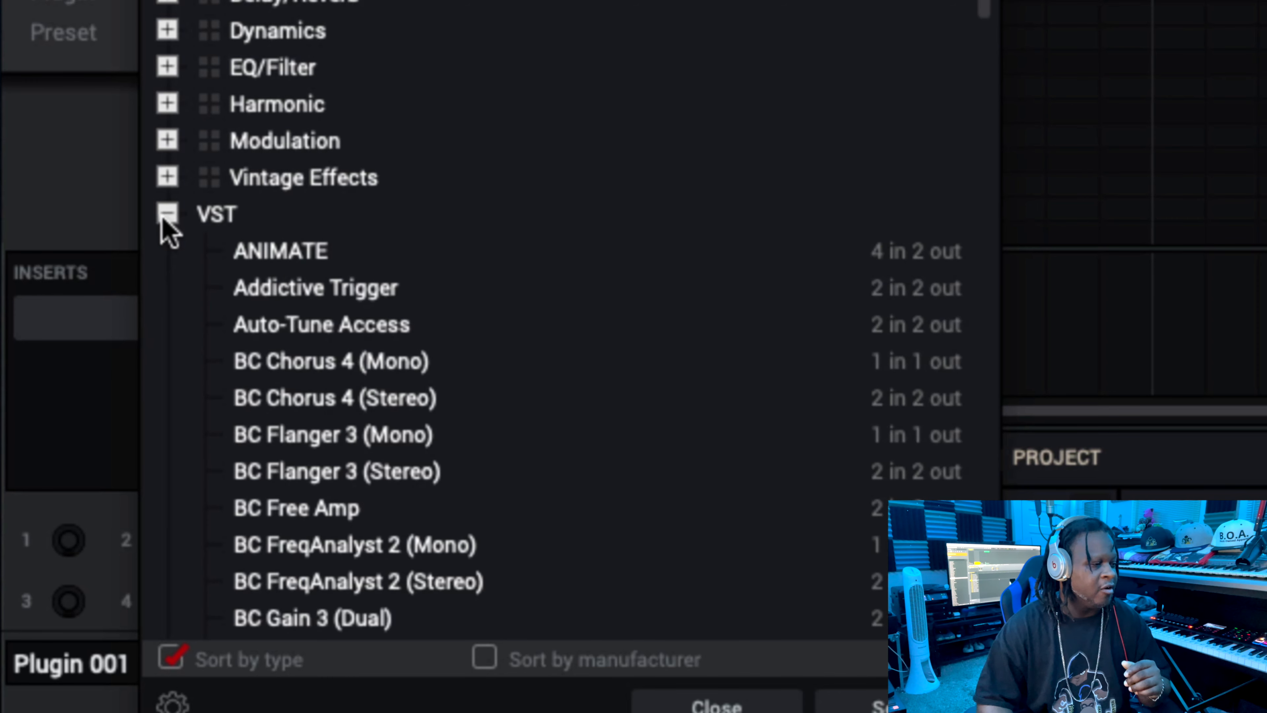
{"action": "scroll", "coordinate": [320, 442], "scroll_direction": "down", "scroll_amount": 4}
{"action": "scroll", "coordinate": [317, 438], "scroll_direction": "down", "scroll_amount": 12}
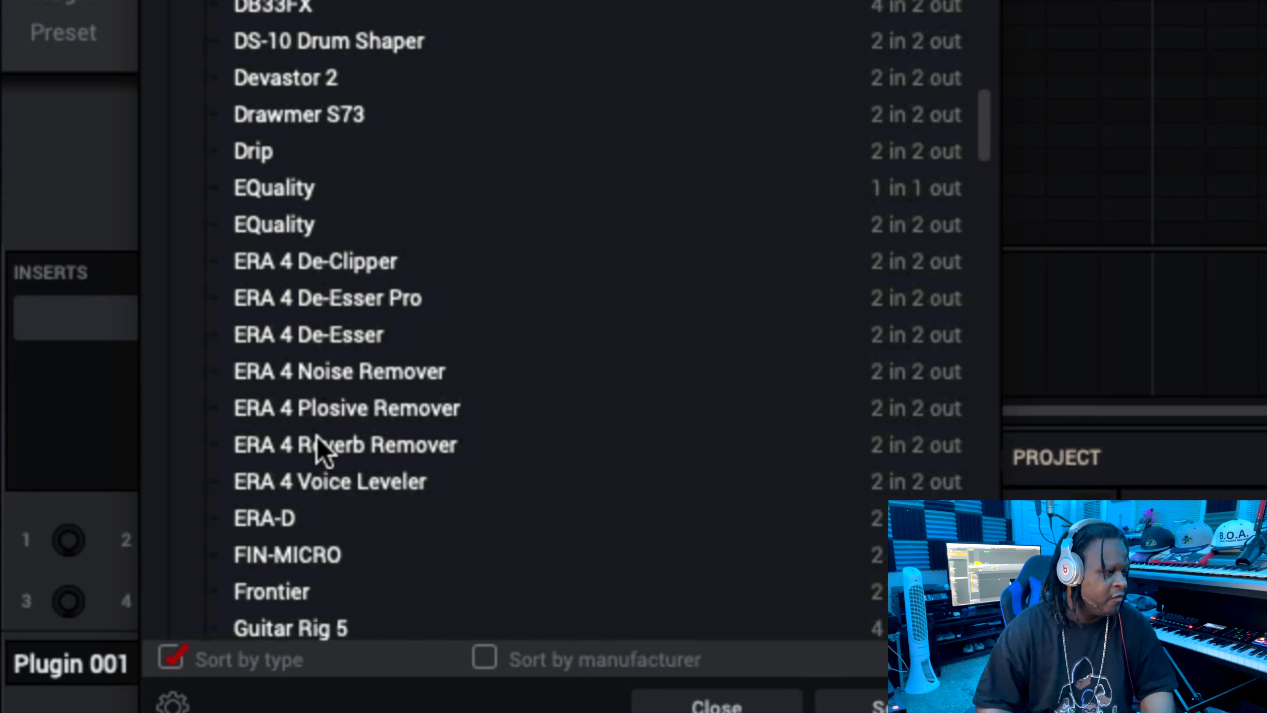
{"action": "scroll", "coordinate": [320, 444], "scroll_direction": "down", "scroll_amount": 4}
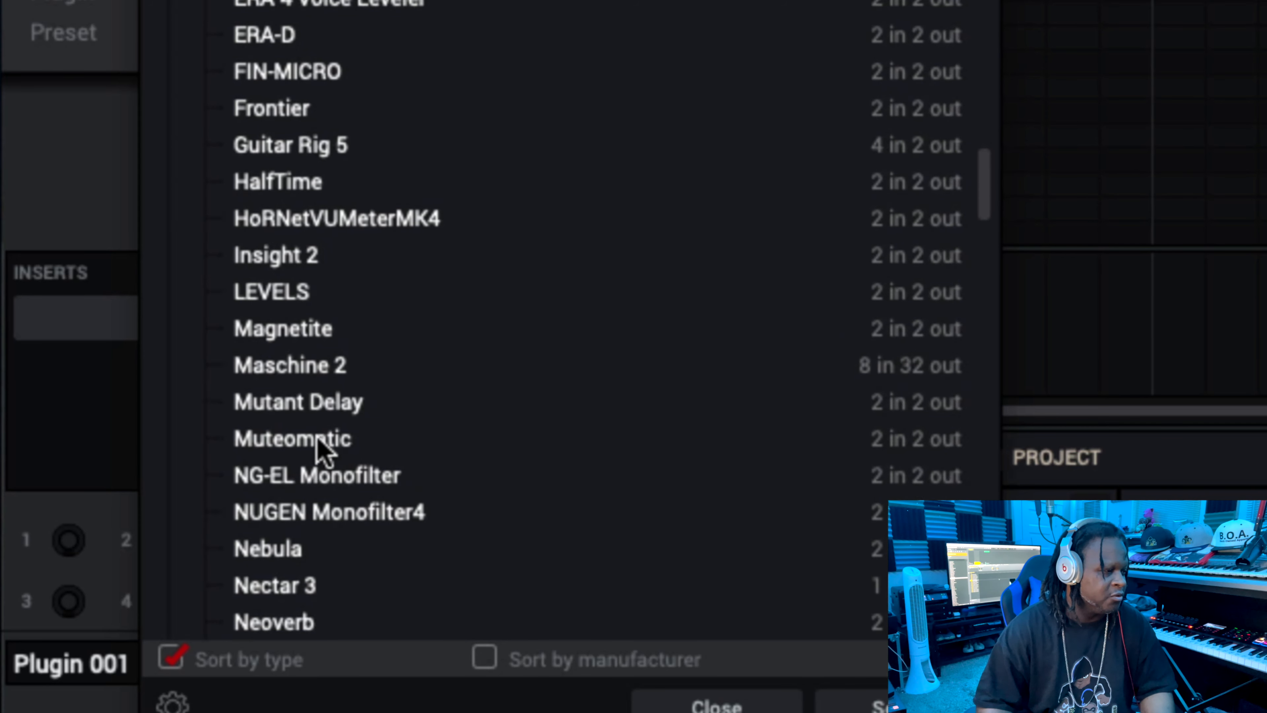
{"action": "scroll", "coordinate": [320, 445], "scroll_direction": "up", "scroll_amount": 20}
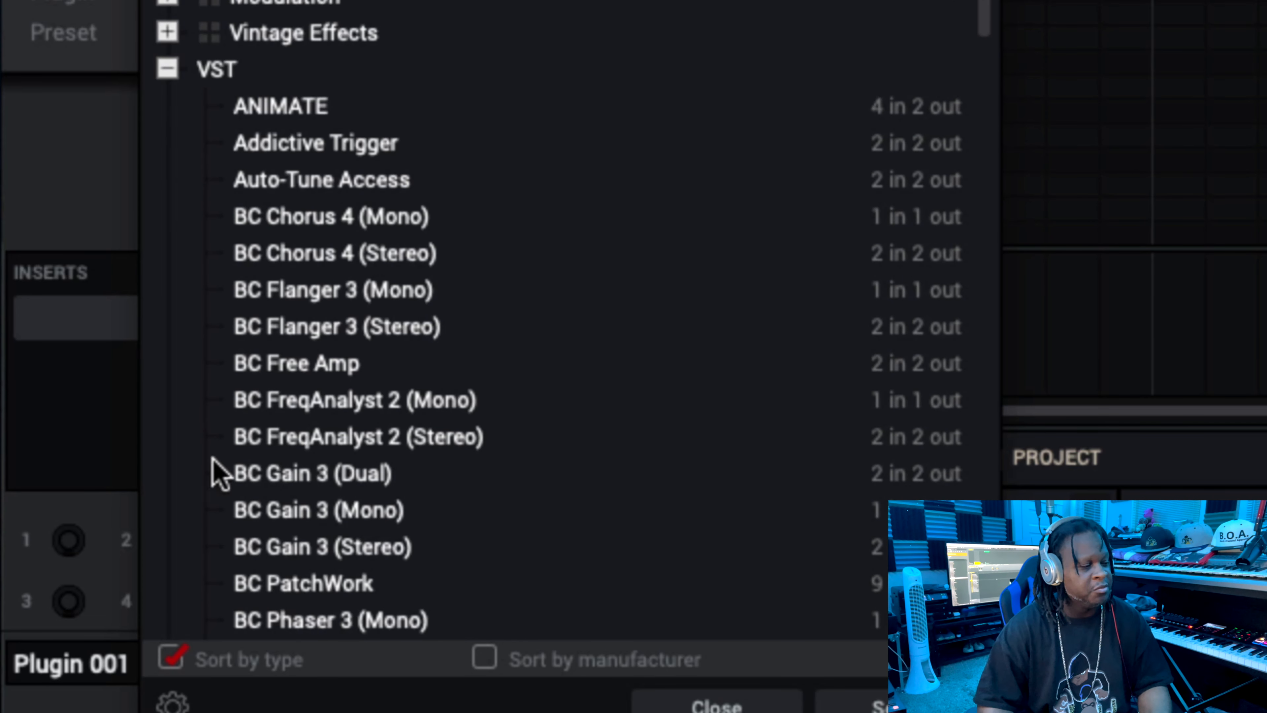
{"action": "scroll", "coordinate": [475, 518], "scroll_direction": "down", "scroll_amount": 5}
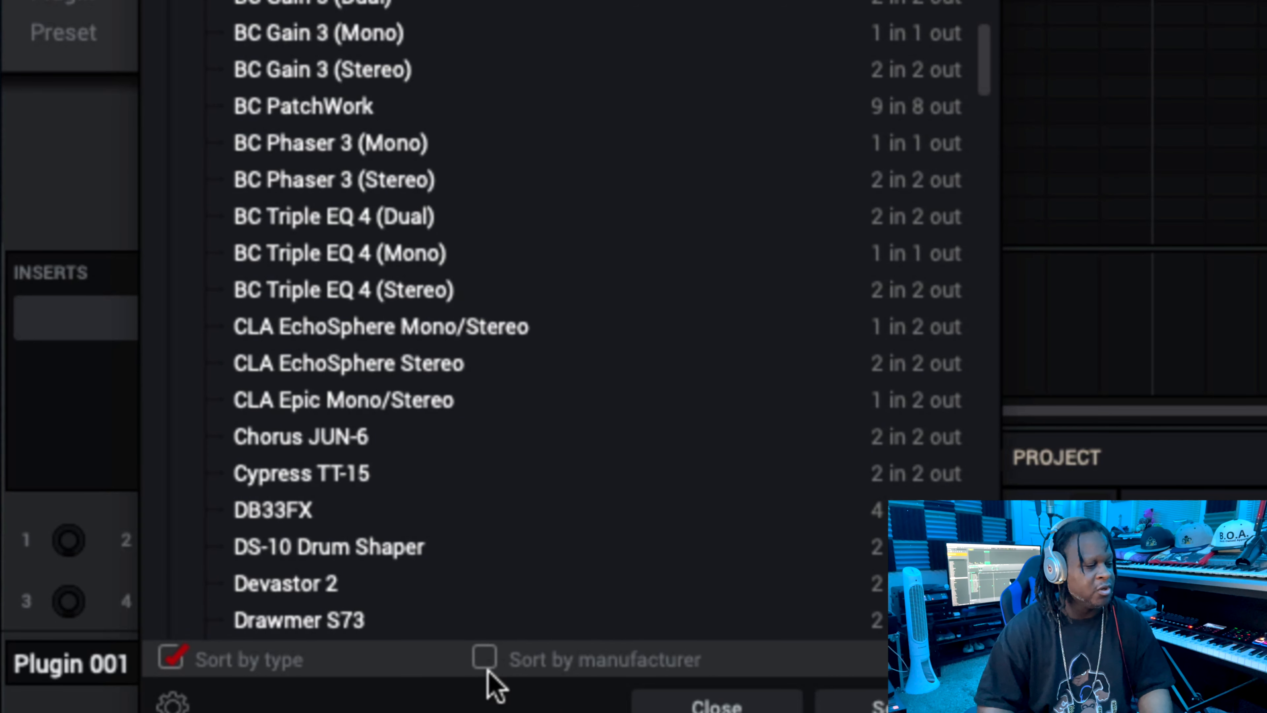
{"action": "left_click", "coordinate": [488, 659]}
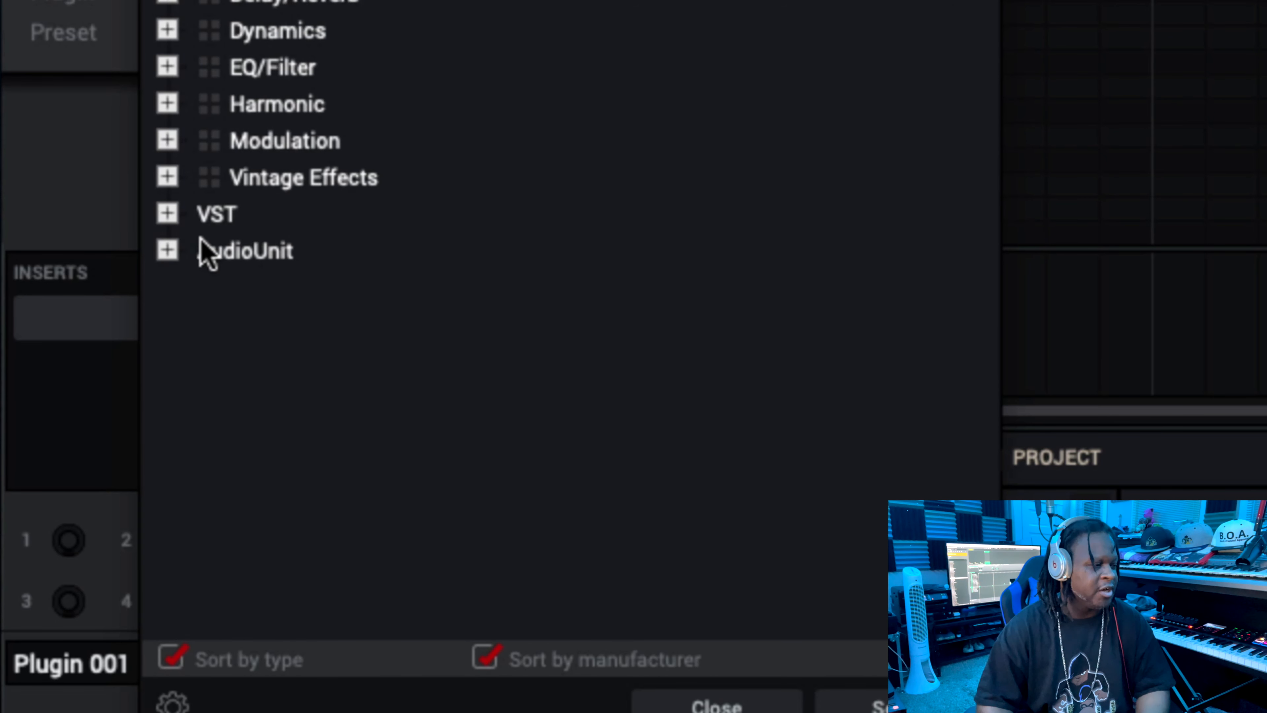
Load the Drip effect by Kyle Beats Inc into the first insert slot of Plugin 001 and open its window.
{"action": "left_click", "coordinate": [167, 213]}
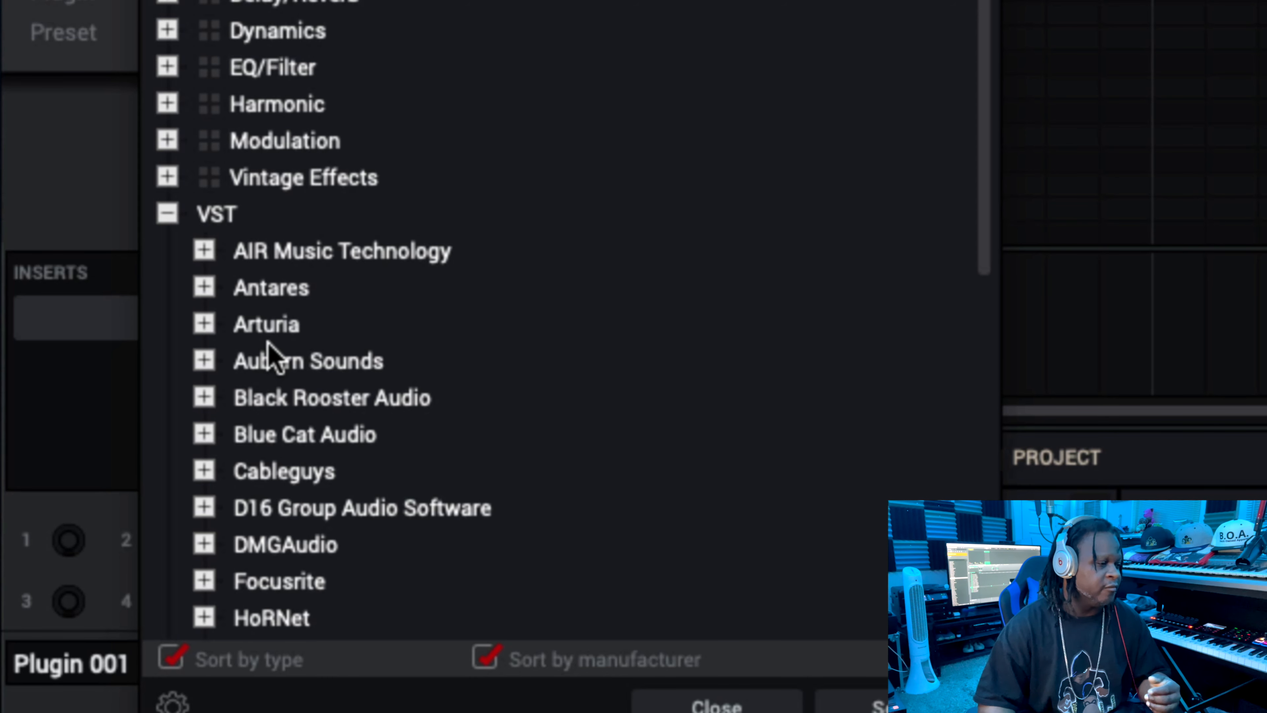
{"action": "scroll", "coordinate": [269, 354], "scroll_direction": "down", "scroll_amount": 5}
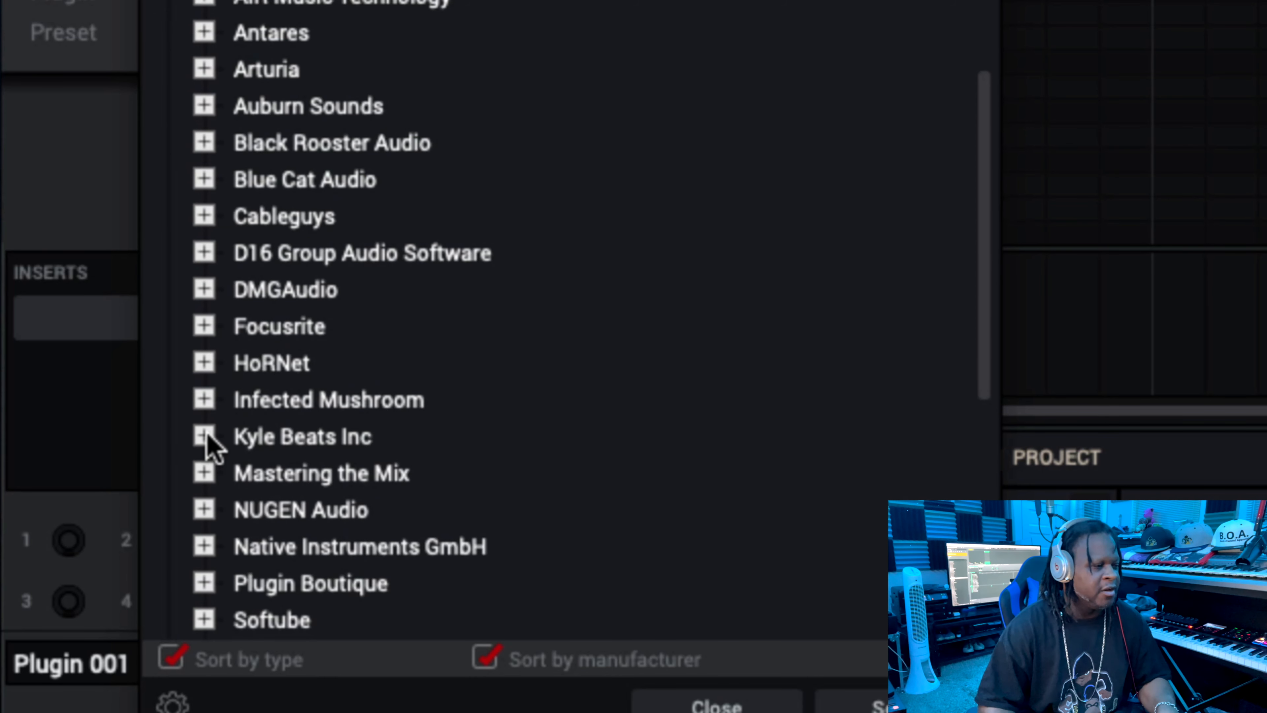
{"action": "left_click", "coordinate": [204, 437]}
{"action": "left_click", "coordinate": [311, 482]}
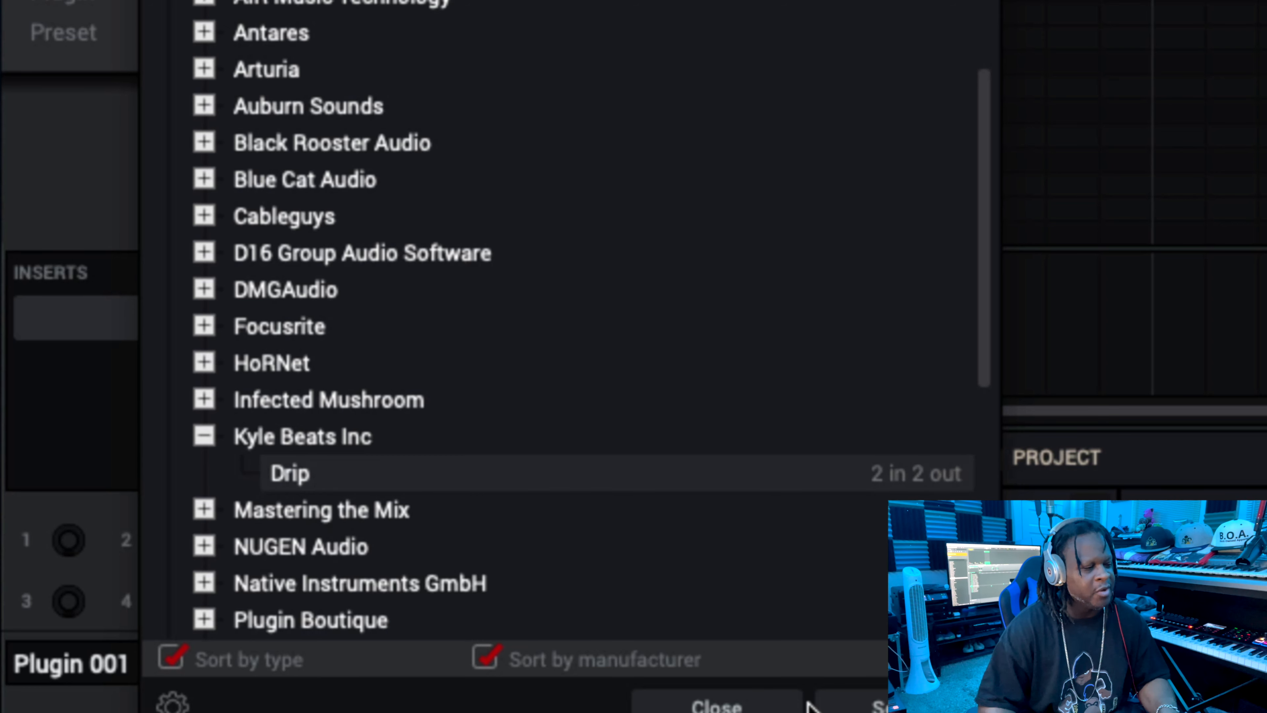
{"action": "left_click", "coordinate": [886, 706]}
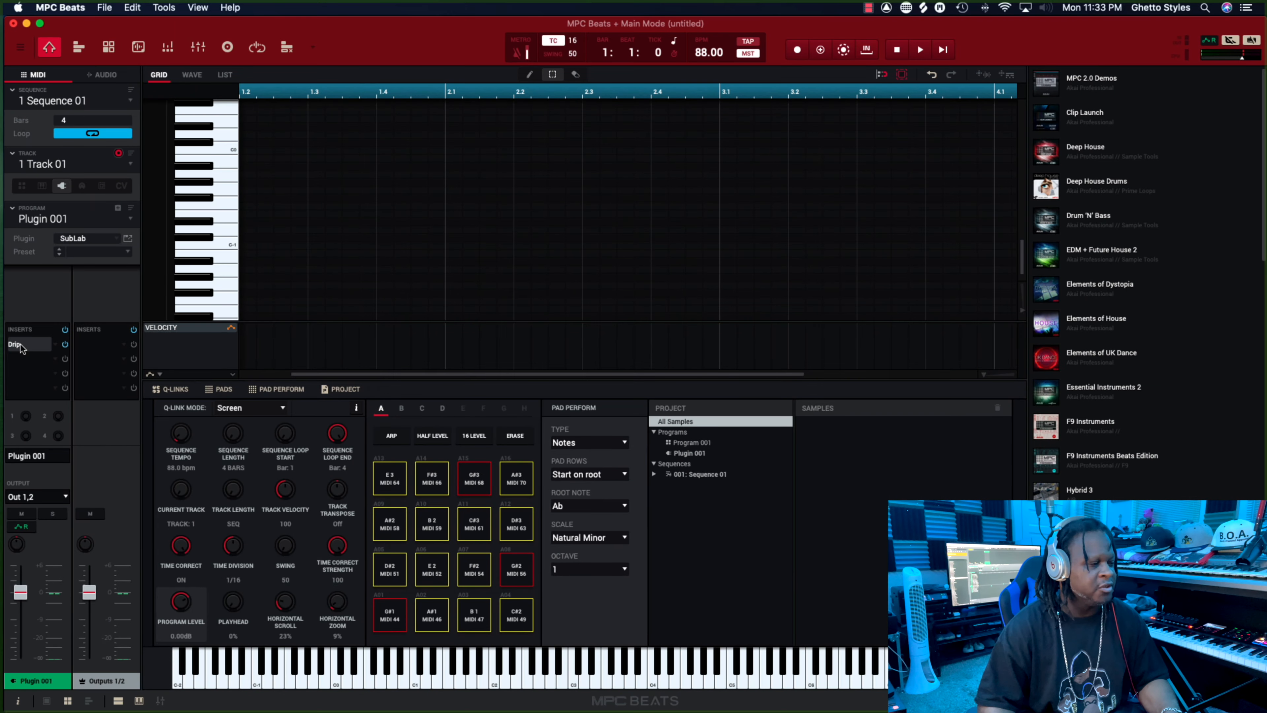
{"action": "double_click", "coordinate": [20, 346]}
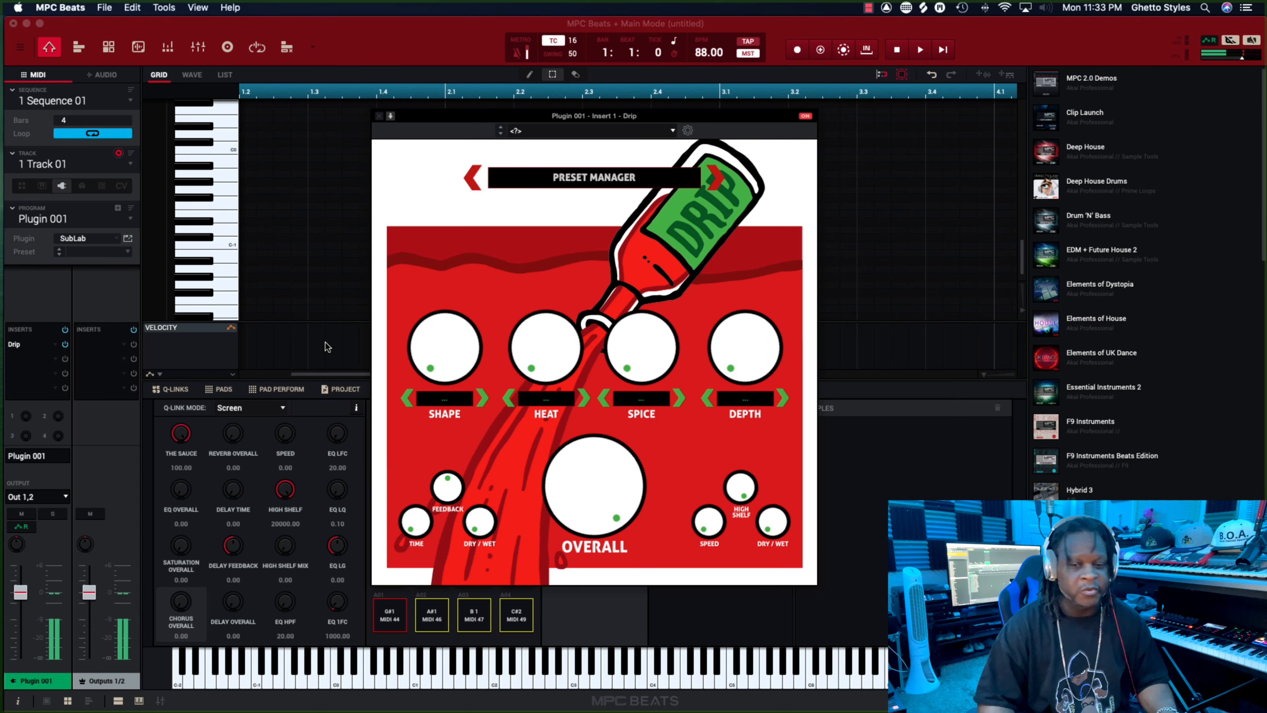
Browse Drip's presets from Calibur onward, choose the Frozen preset and close the plugin window.
{"action": "left_click", "coordinate": [716, 184]}
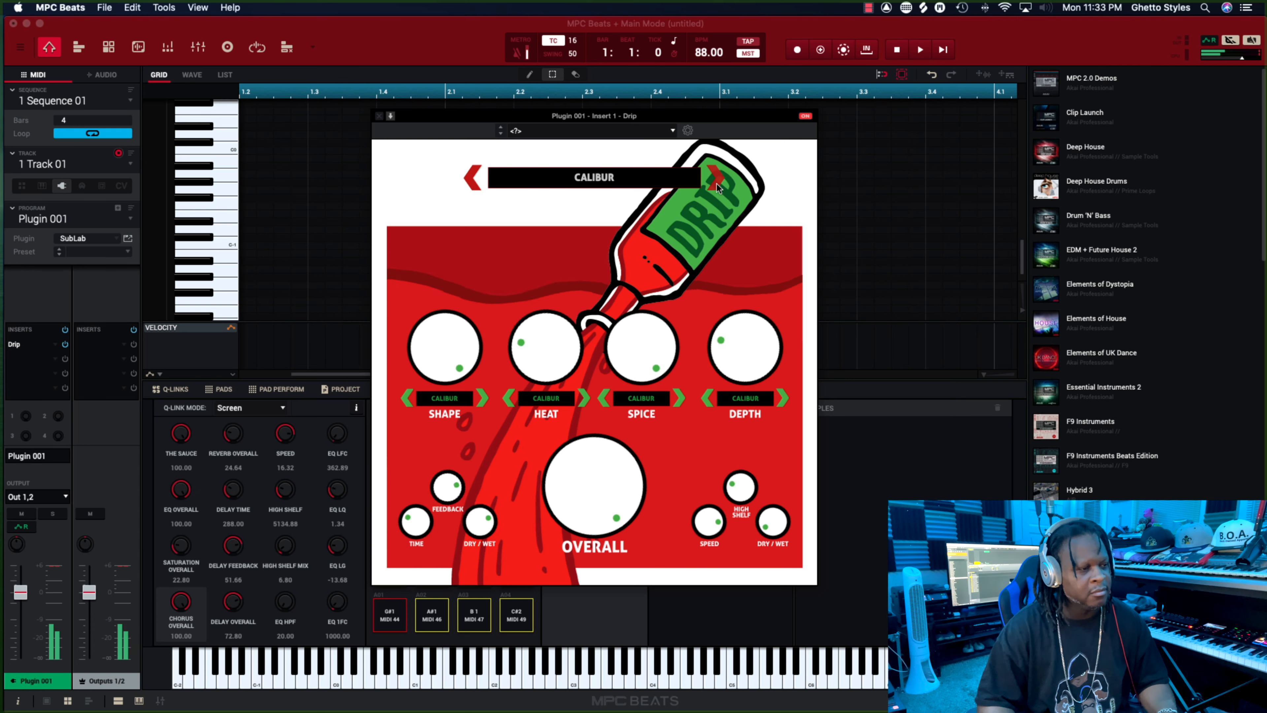
{"action": "left_click", "coordinate": [716, 182]}
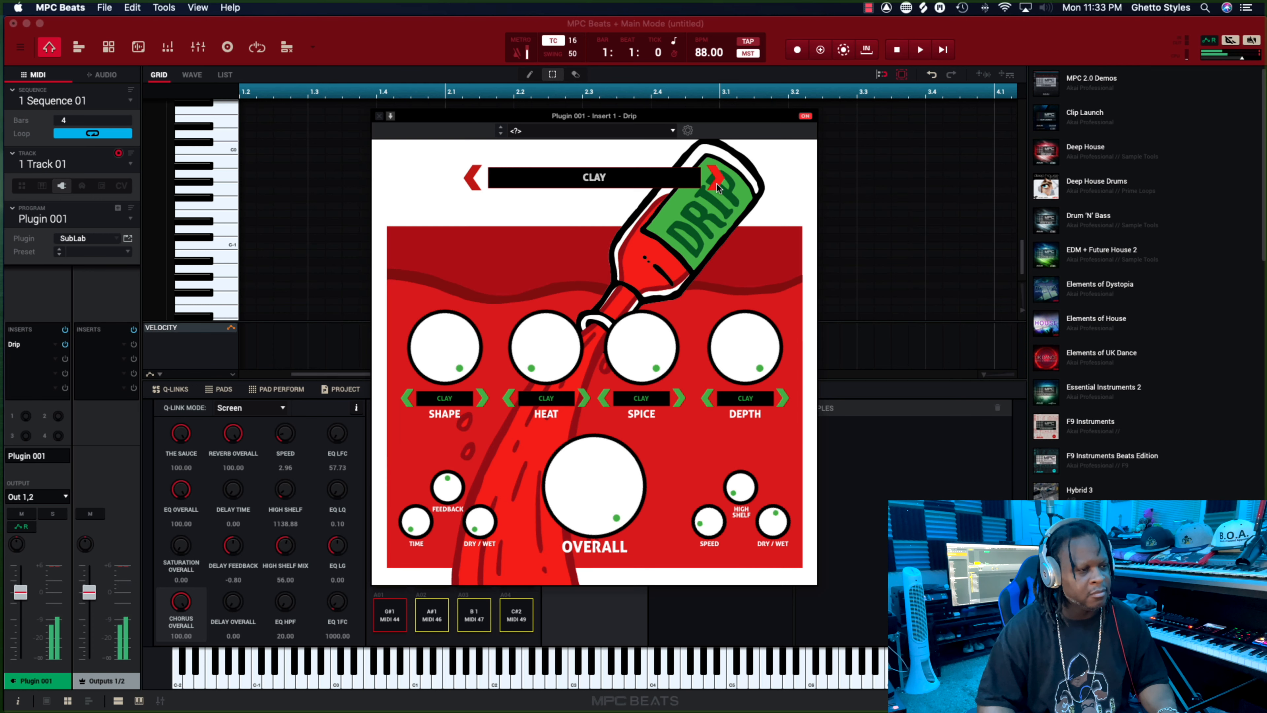
{"action": "left_click", "coordinate": [715, 182]}
{"action": "left_click", "coordinate": [716, 182]}
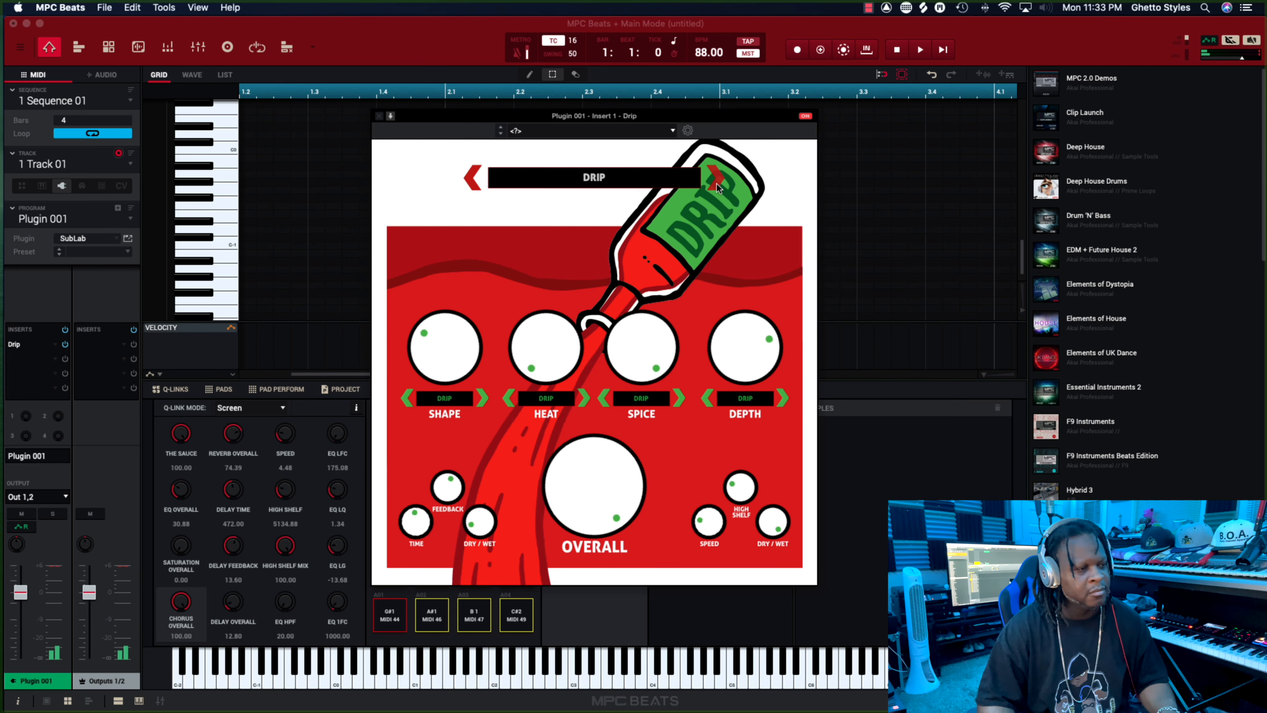
{"action": "left_click", "coordinate": [716, 182]}
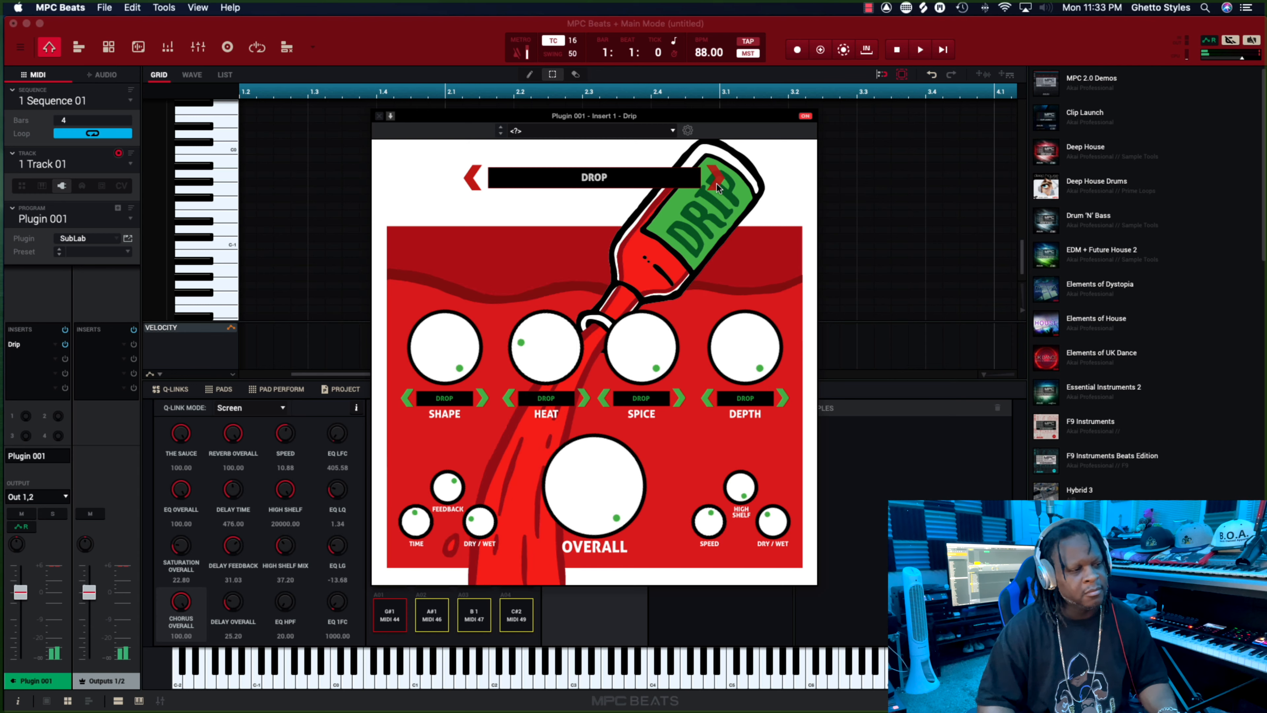
{"action": "left_click", "coordinate": [715, 182]}
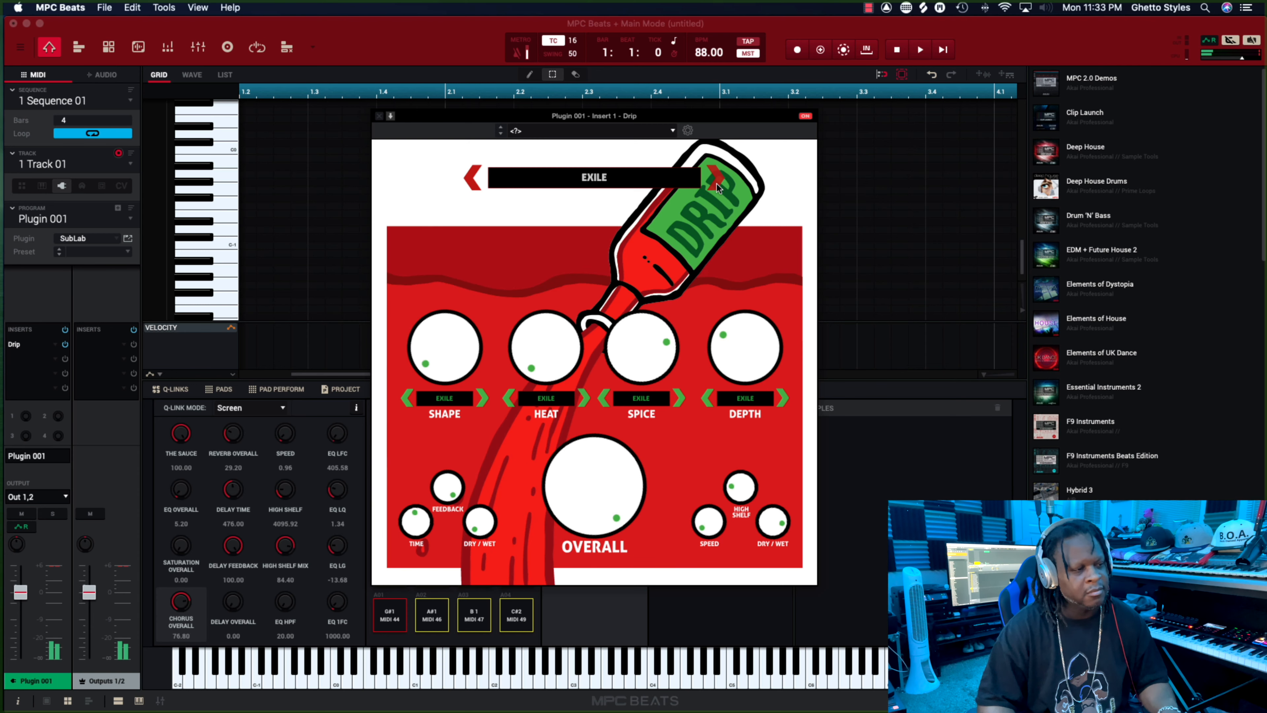
{"action": "left_click", "coordinate": [715, 182]}
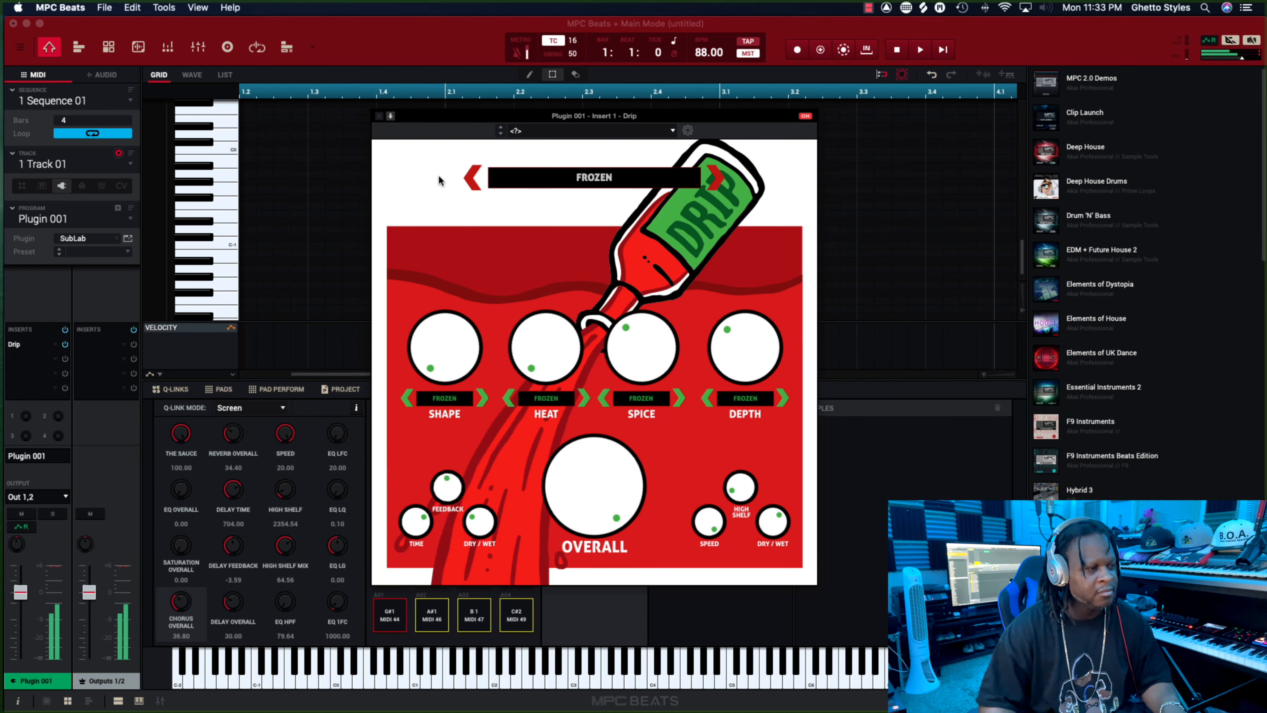
{"action": "left_click", "coordinate": [379, 116]}
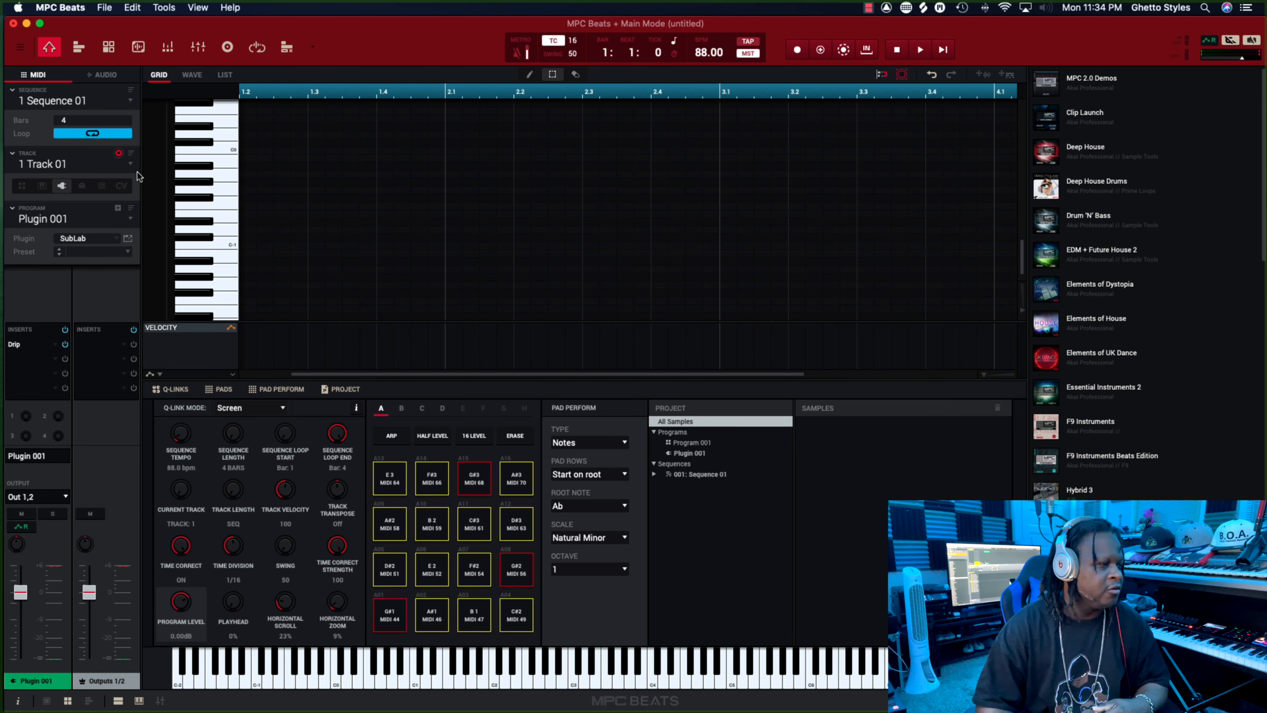
Select the unused track 2 and make it a drum track using Program 001.
{"action": "left_click", "coordinate": [129, 167]}
{"action": "left_click", "coordinate": [100, 192]}
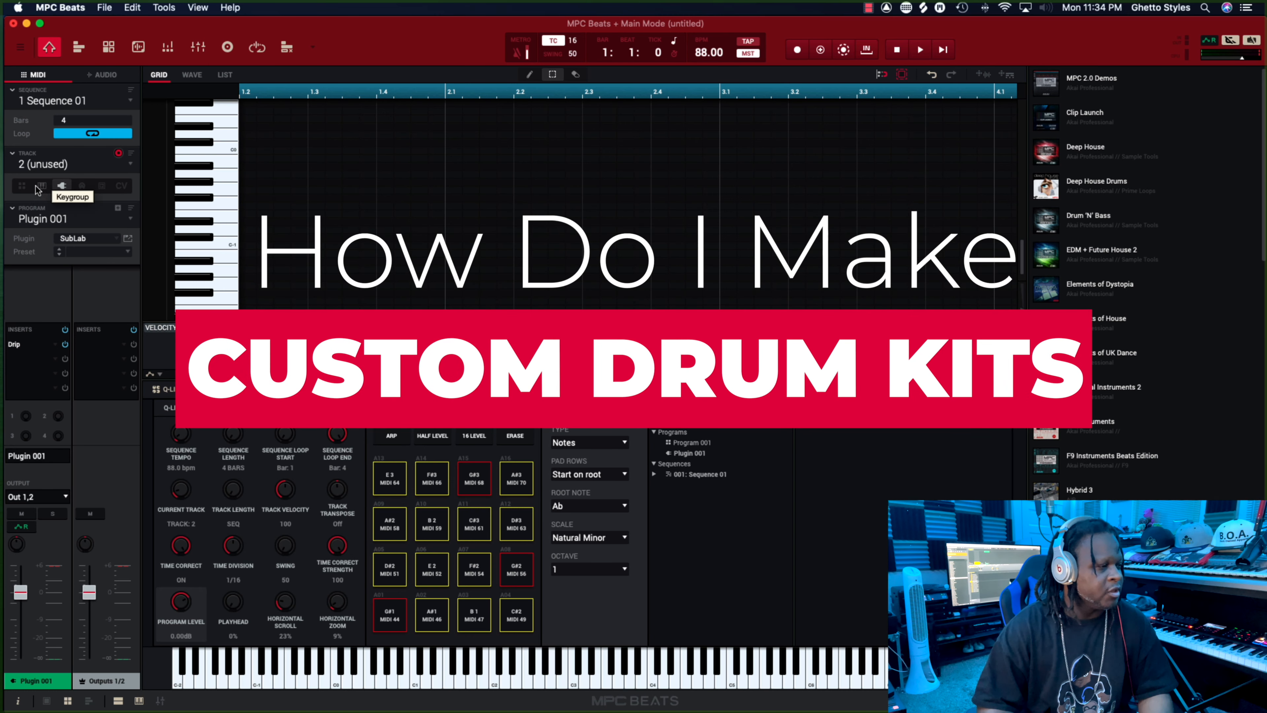
{"action": "left_click", "coordinate": [21, 185]}
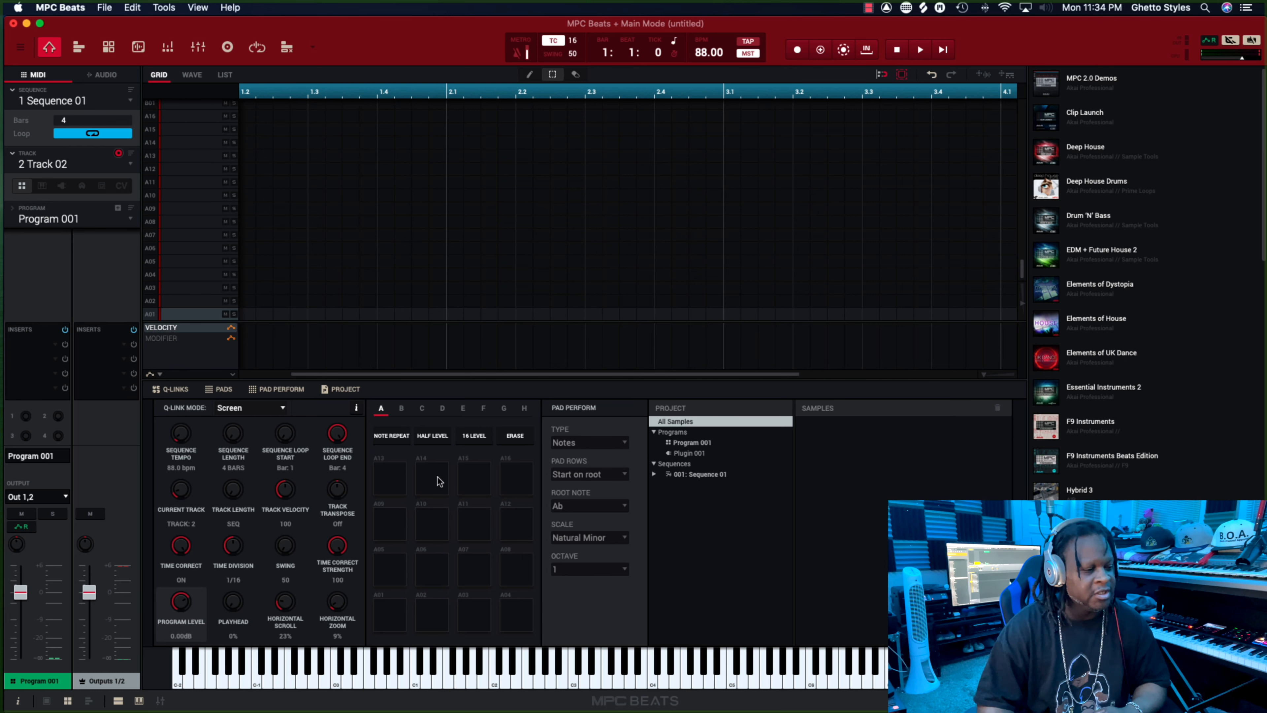
Go through the pads of bank A in Program 001, row by row down to pad A01.
{"action": "left_click", "coordinate": [512, 488]}
{"action": "left_click", "coordinate": [484, 488]}
{"action": "left_click", "coordinate": [427, 494]}
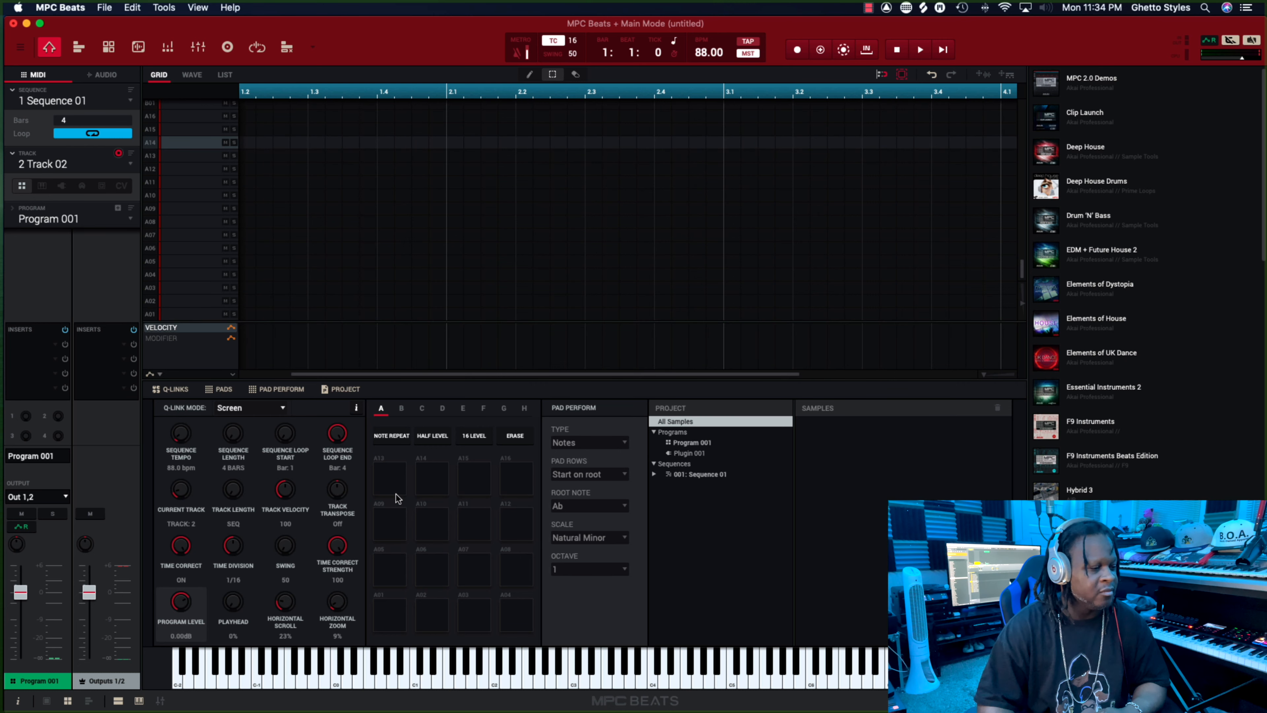
{"action": "left_click", "coordinate": [395, 497]}
{"action": "left_click", "coordinate": [398, 535]}
{"action": "left_click", "coordinate": [430, 526]}
{"action": "left_click", "coordinate": [473, 529]}
{"action": "left_click", "coordinate": [514, 531]}
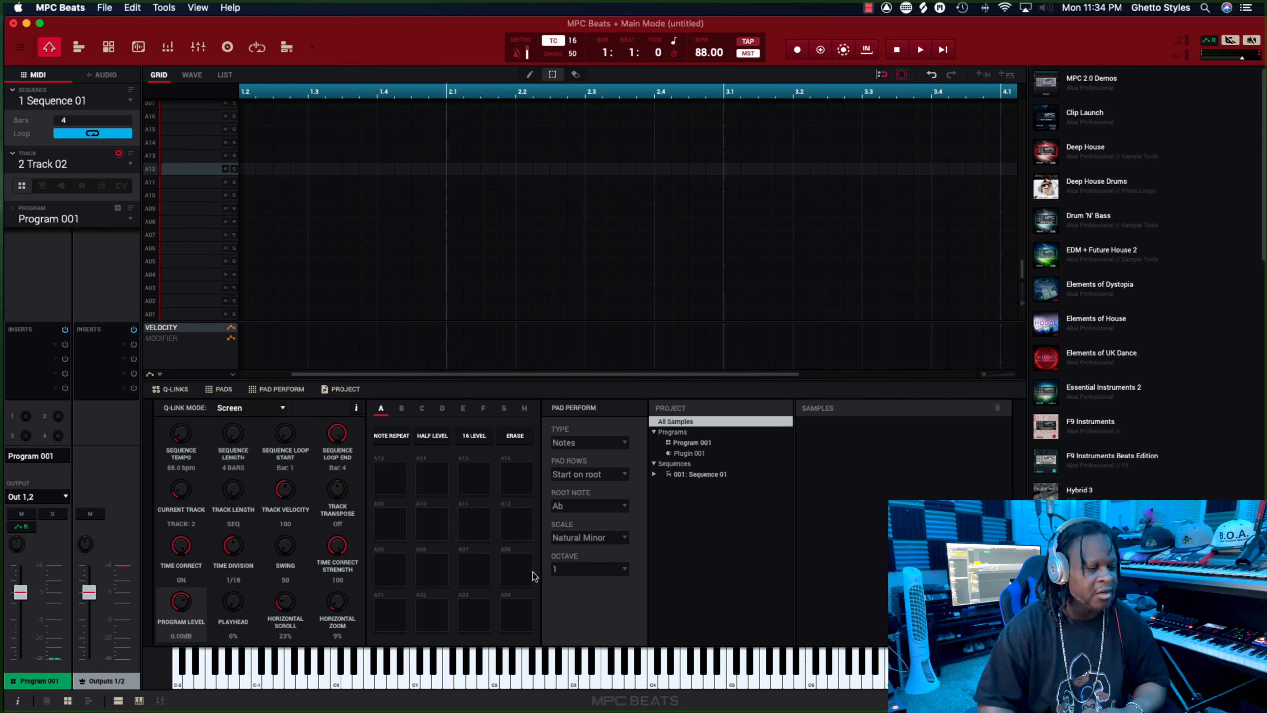
{"action": "left_click", "coordinate": [519, 582]}
{"action": "left_click", "coordinate": [476, 580]}
{"action": "left_click", "coordinate": [424, 575]}
{"action": "left_click", "coordinate": [397, 578]}
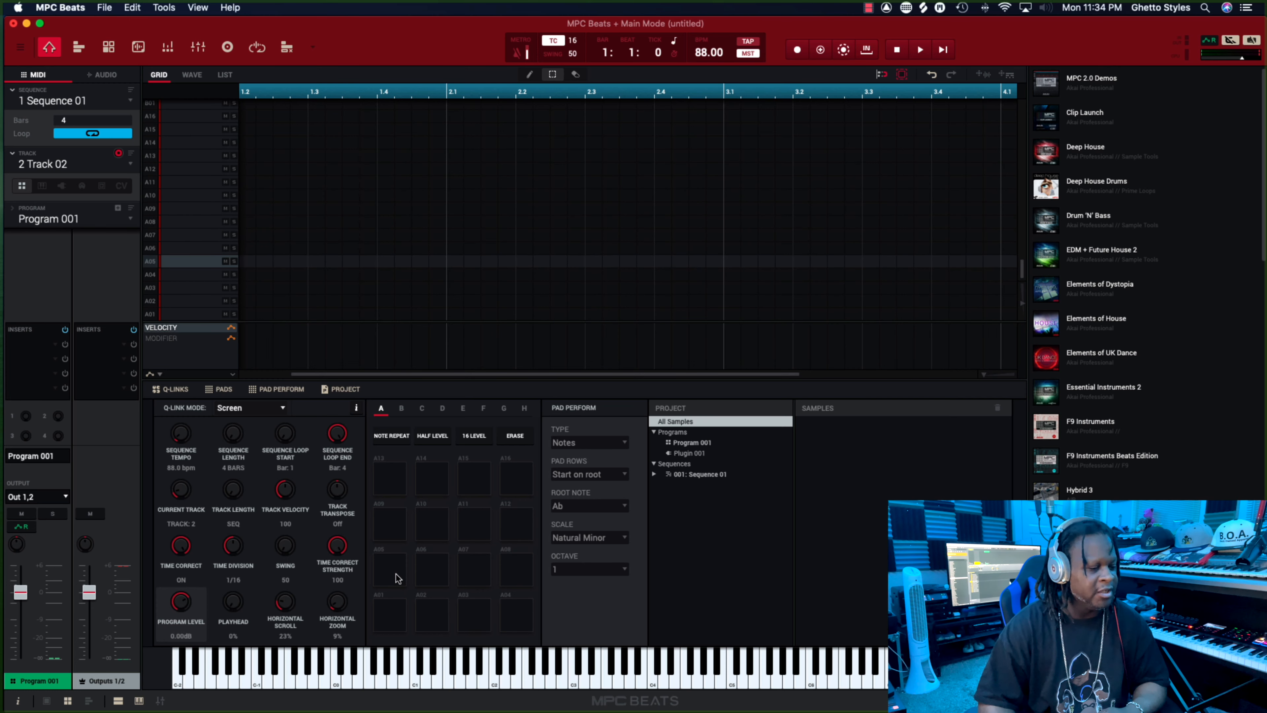
{"action": "left_click", "coordinate": [396, 617]}
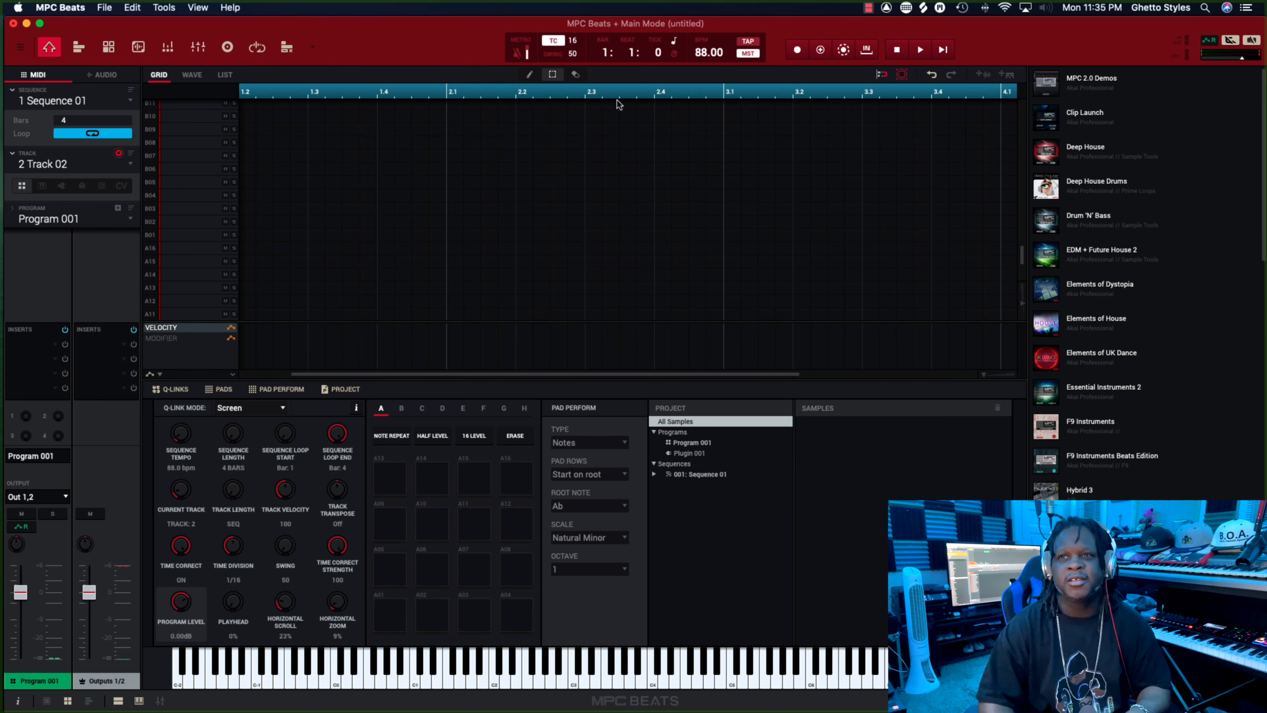
{"action": "scroll", "coordinate": [619, 105], "scroll_direction": "right", "scroll_amount": 2}
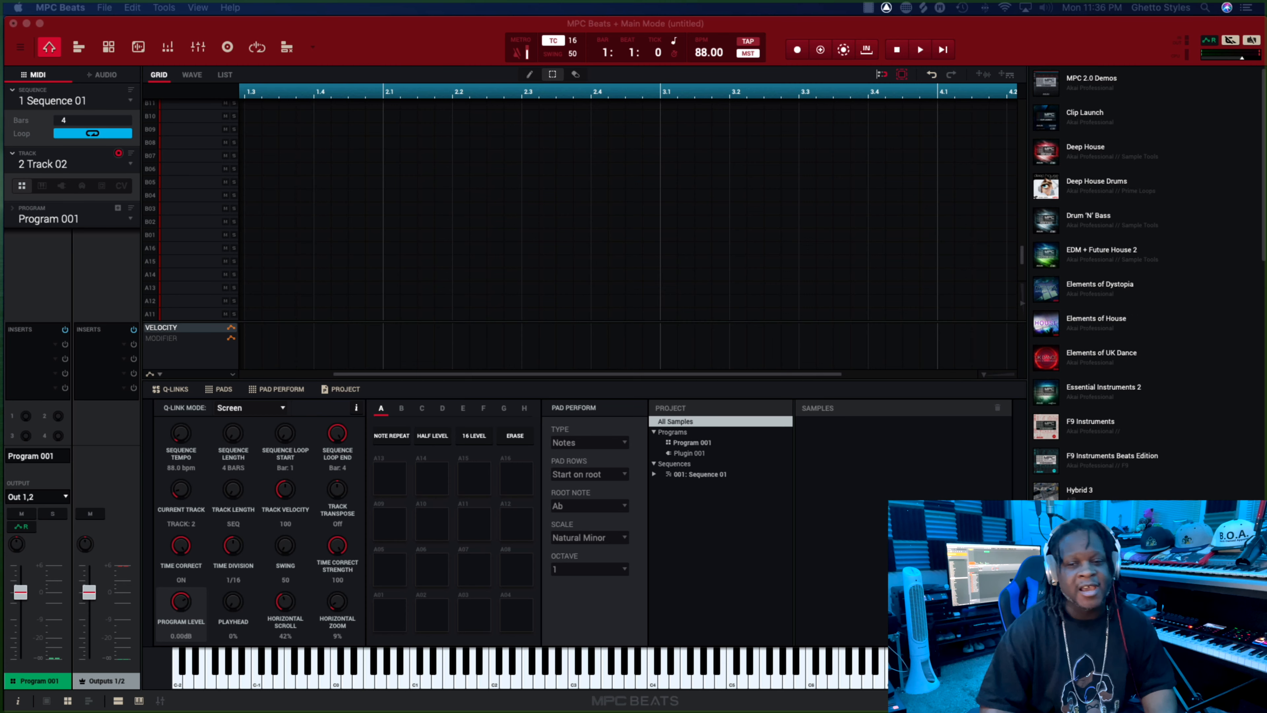
Bring up the Kicks folder in Finder, audition a few kick samples and load Kick 4.WAV onto pad A01.
{"action": "left_click_drag", "start_coordinate": [3, 140], "coordinate": [796, 104]}
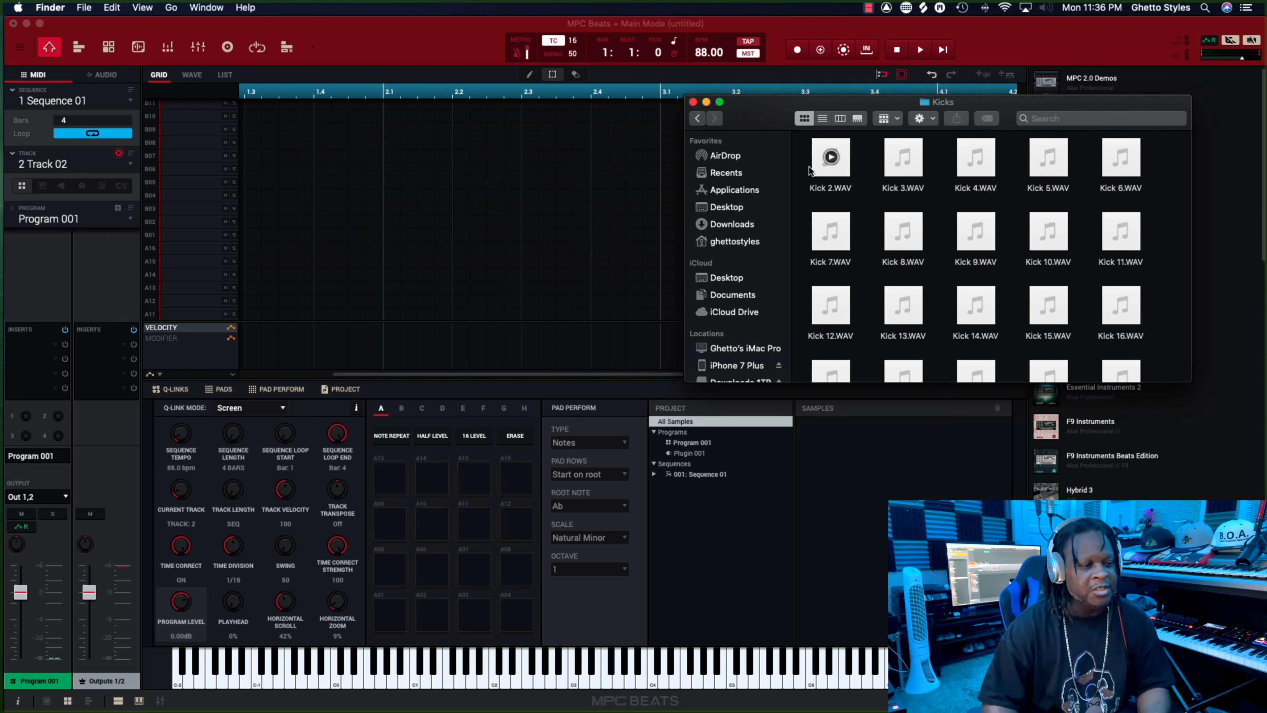
{"action": "scroll", "coordinate": [942, 199], "scroll_direction": "down", "scroll_amount": 5}
{"action": "scroll", "coordinate": [950, 198], "scroll_direction": "up", "scroll_amount": 5}
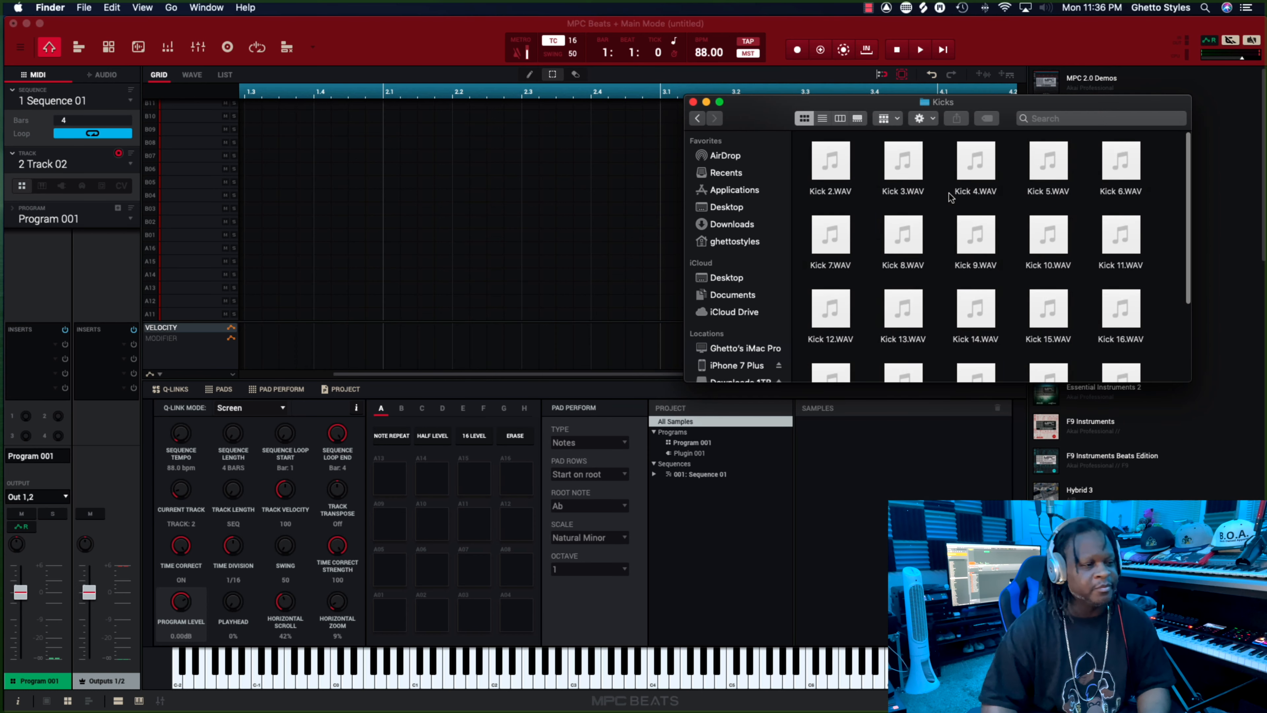
{"action": "left_click", "coordinate": [830, 159]}
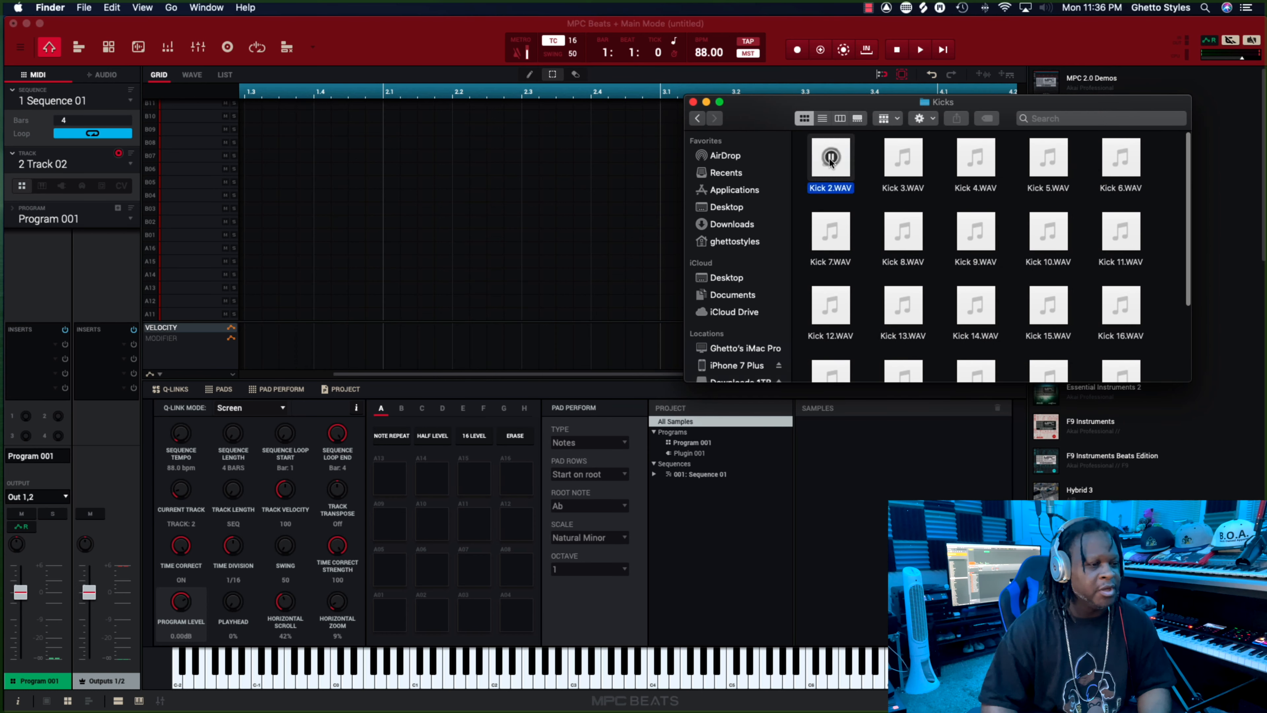
{"action": "left_click", "coordinate": [904, 160]}
{"action": "left_click", "coordinate": [978, 160]}
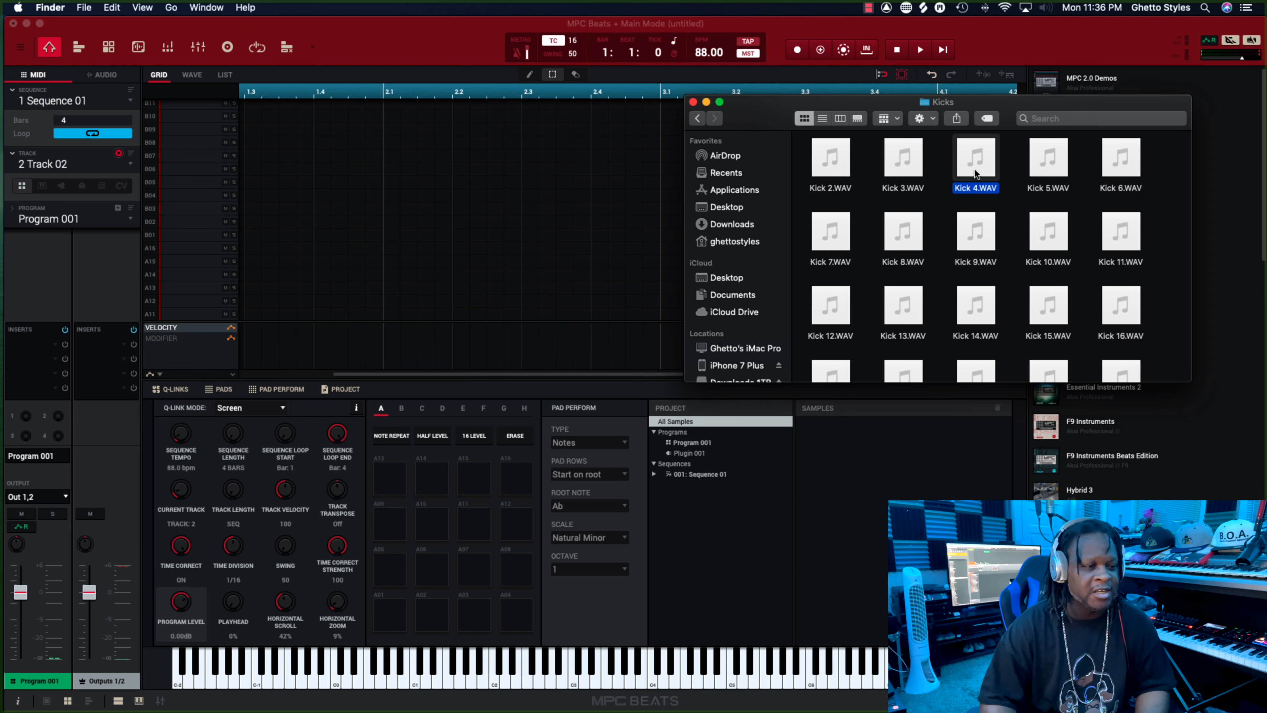
{"action": "left_click_drag", "start_coordinate": [976, 174], "coordinate": [394, 634]}
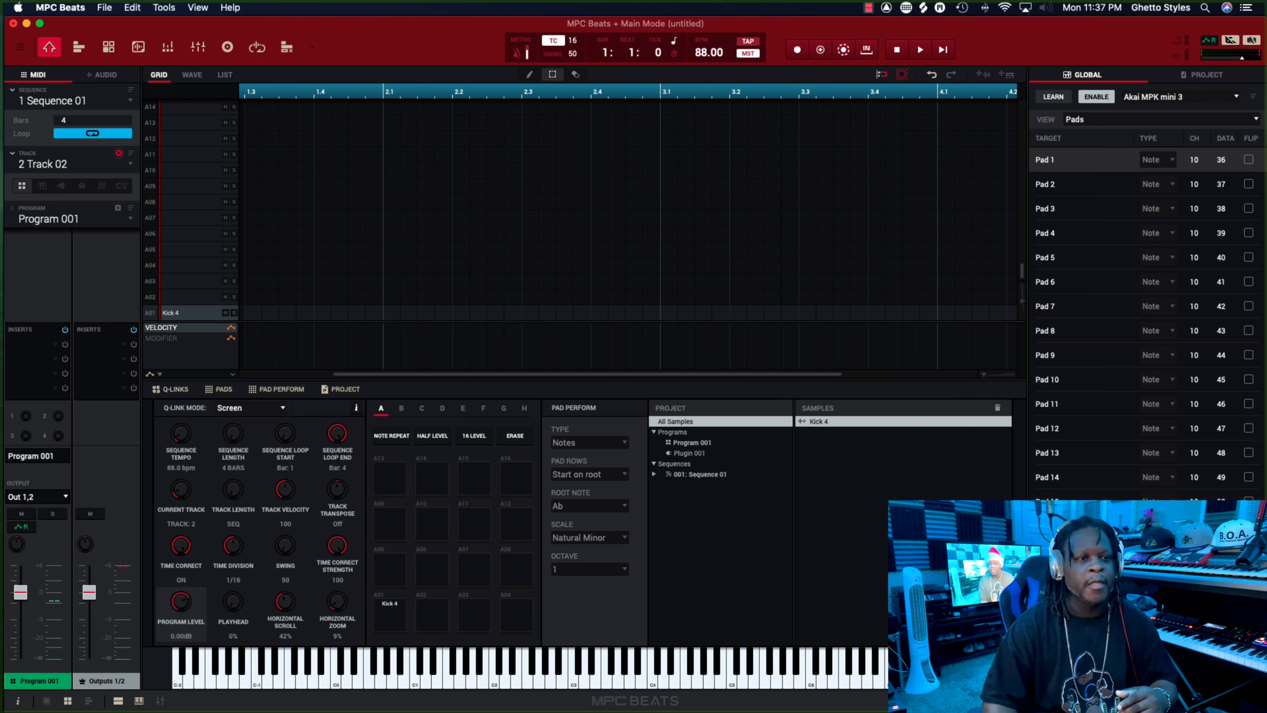
Return to the Kicks folder in Finder and load Kick 9.WAV onto pad A05.
{"action": "key", "text": "super+Tab"}
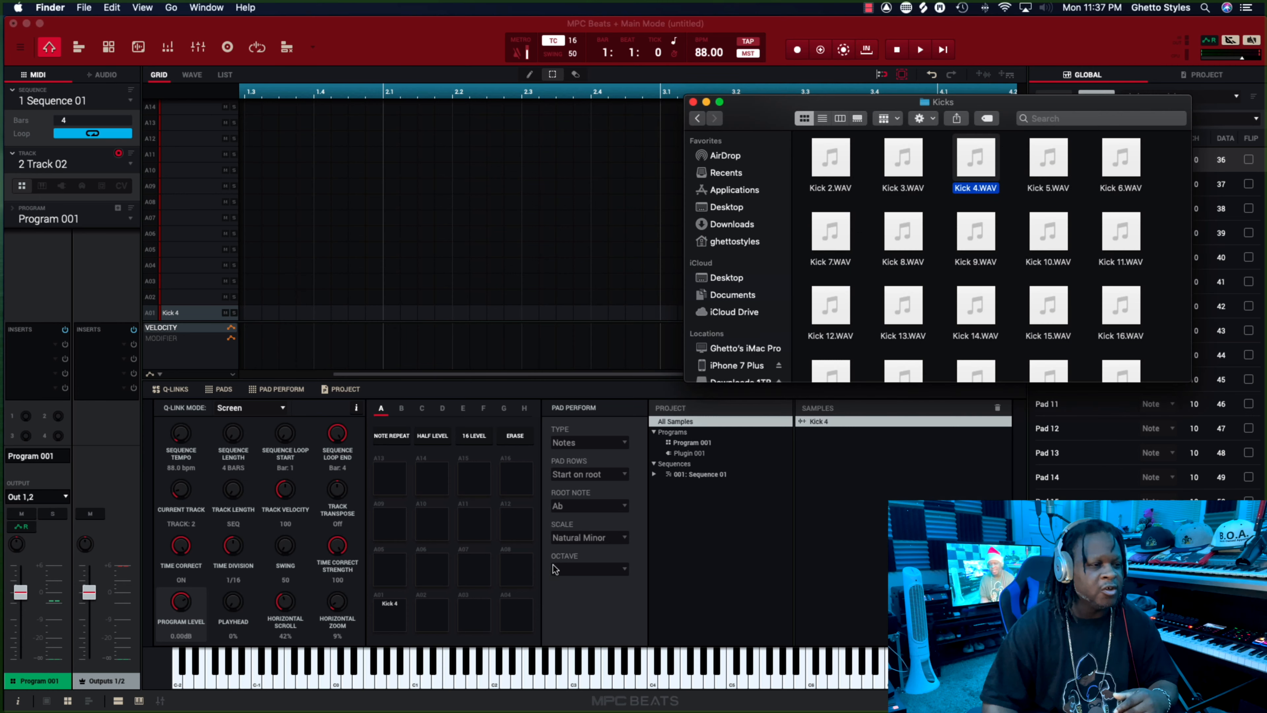
{"action": "left_click", "coordinate": [699, 119]}
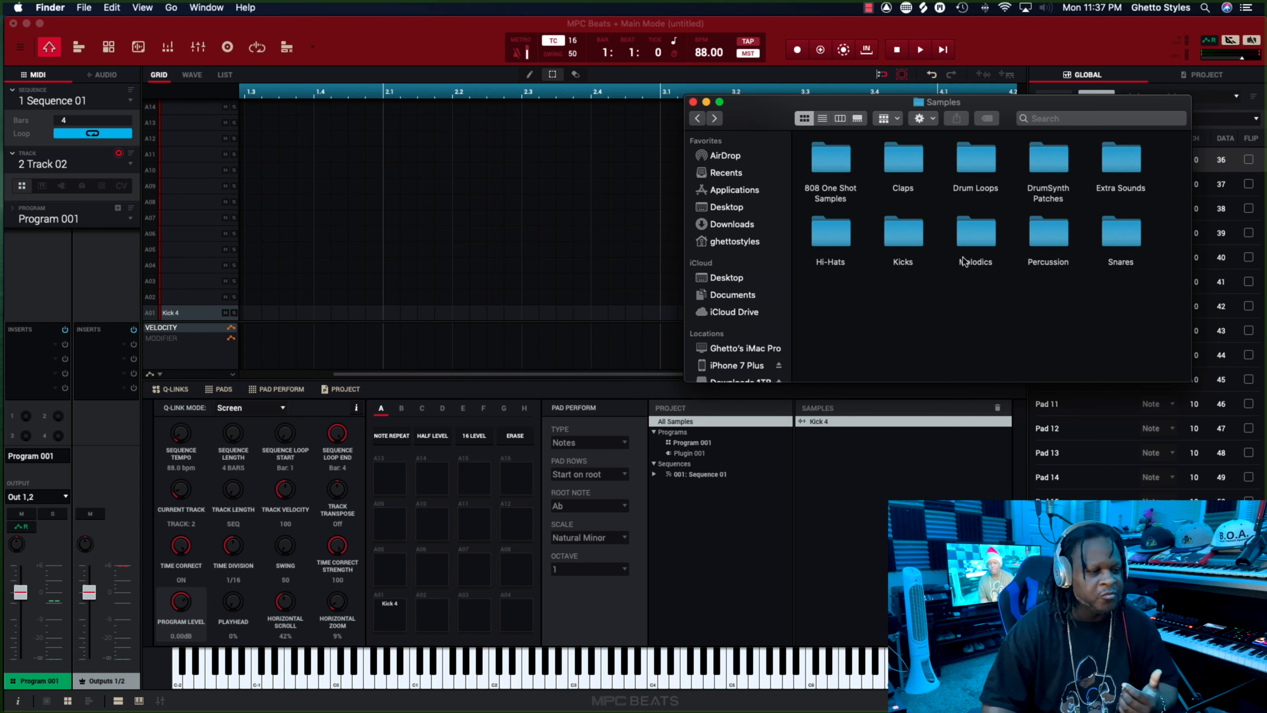
{"action": "double_click", "coordinate": [916, 241]}
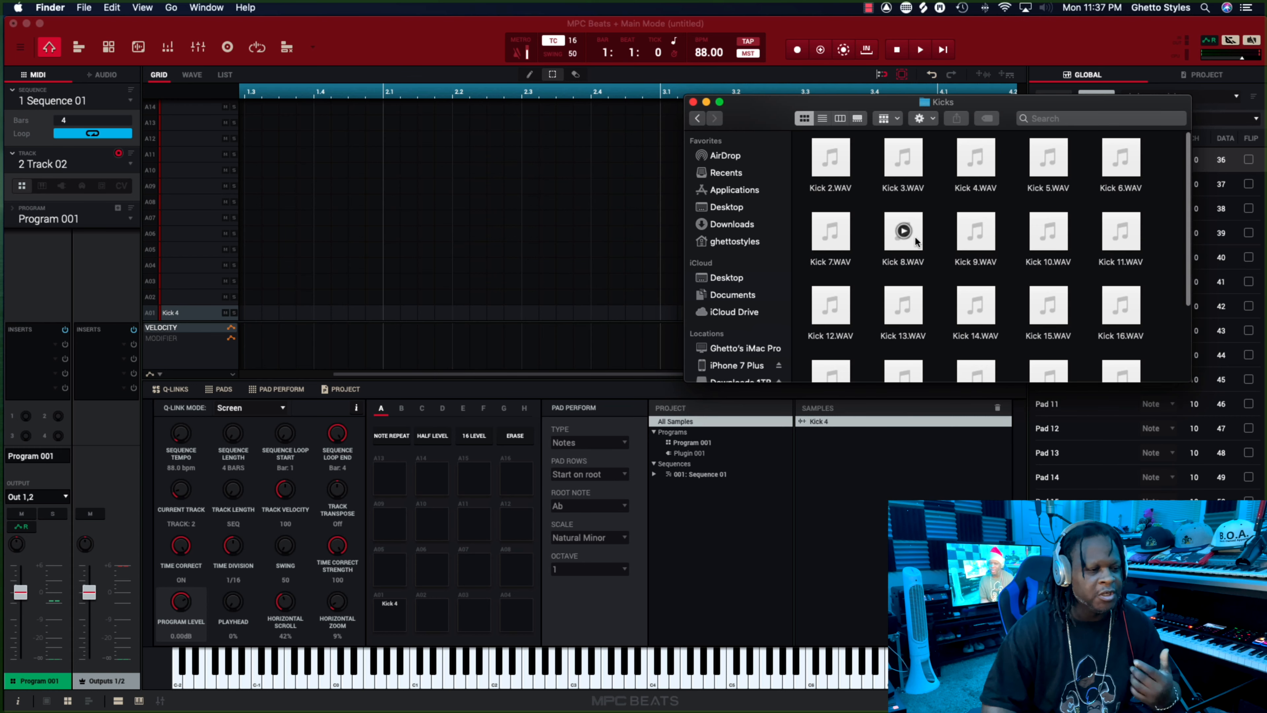
{"action": "left_click", "coordinate": [978, 242]}
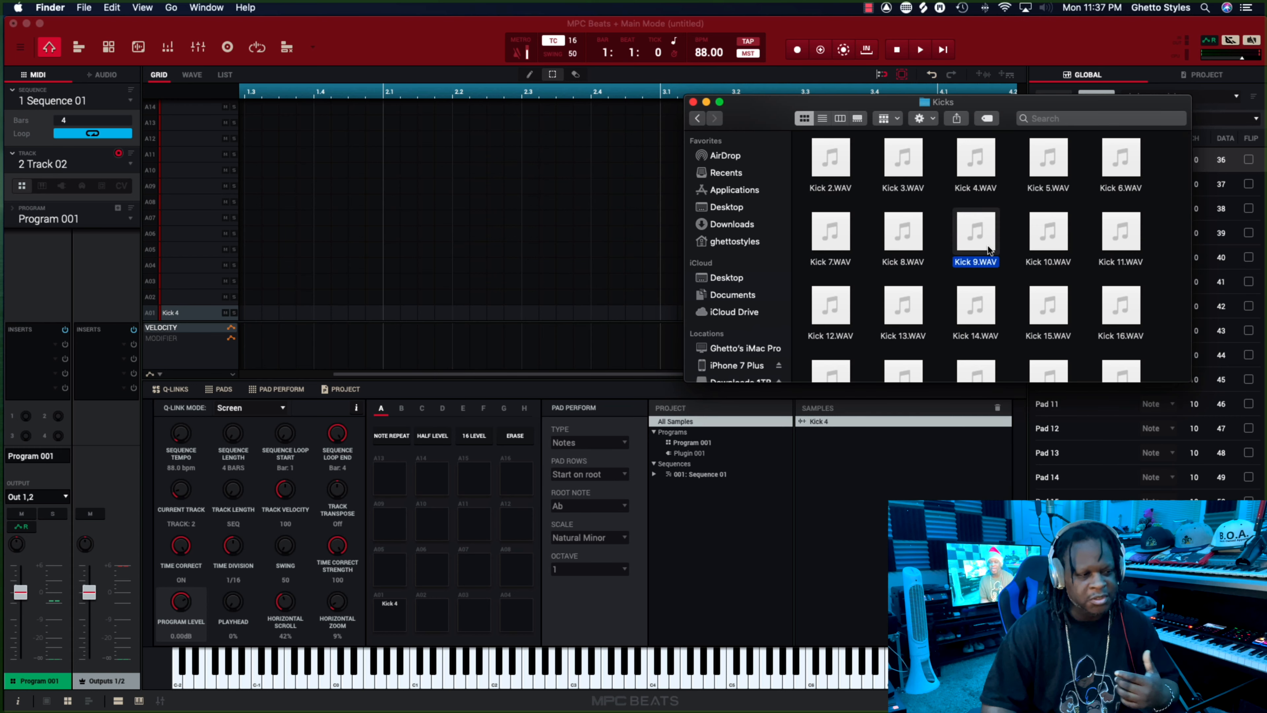
{"action": "left_click_drag", "start_coordinate": [989, 249], "coordinate": [401, 575]}
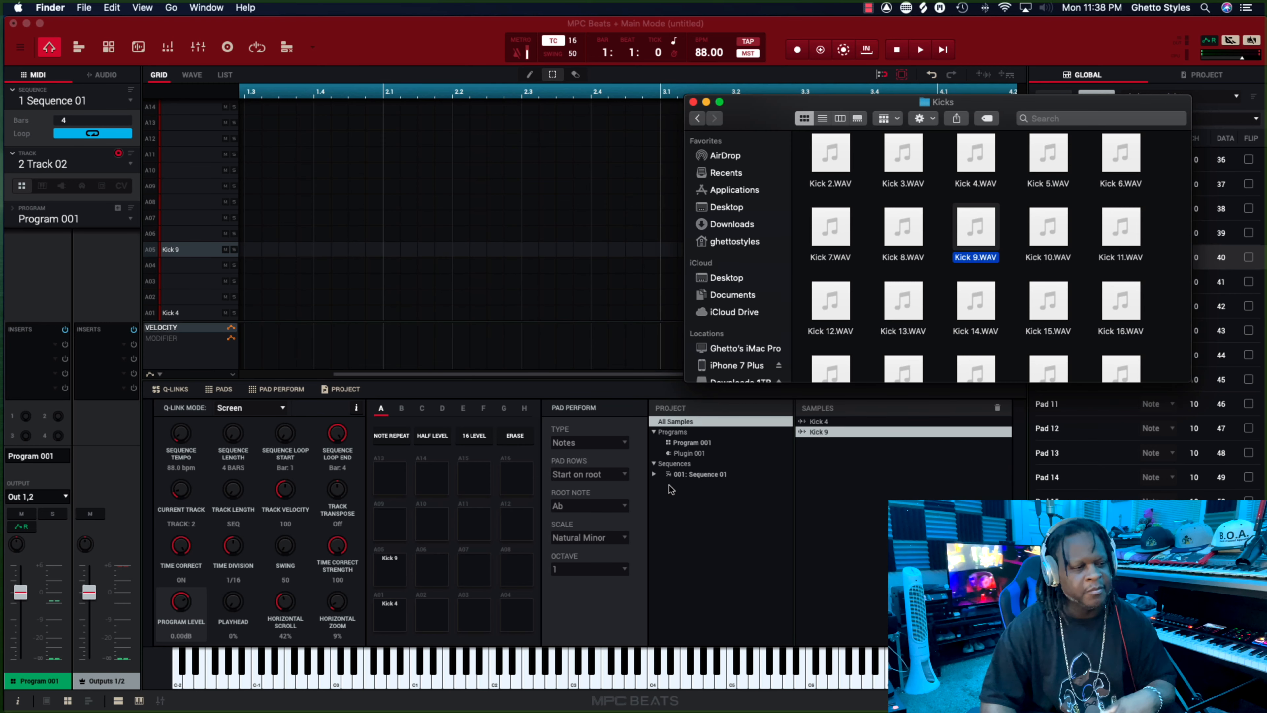
Open the Claps folder in Samples, audition Clap 8.WAV and load it onto pad A02.
{"action": "left_click", "coordinate": [697, 118]}
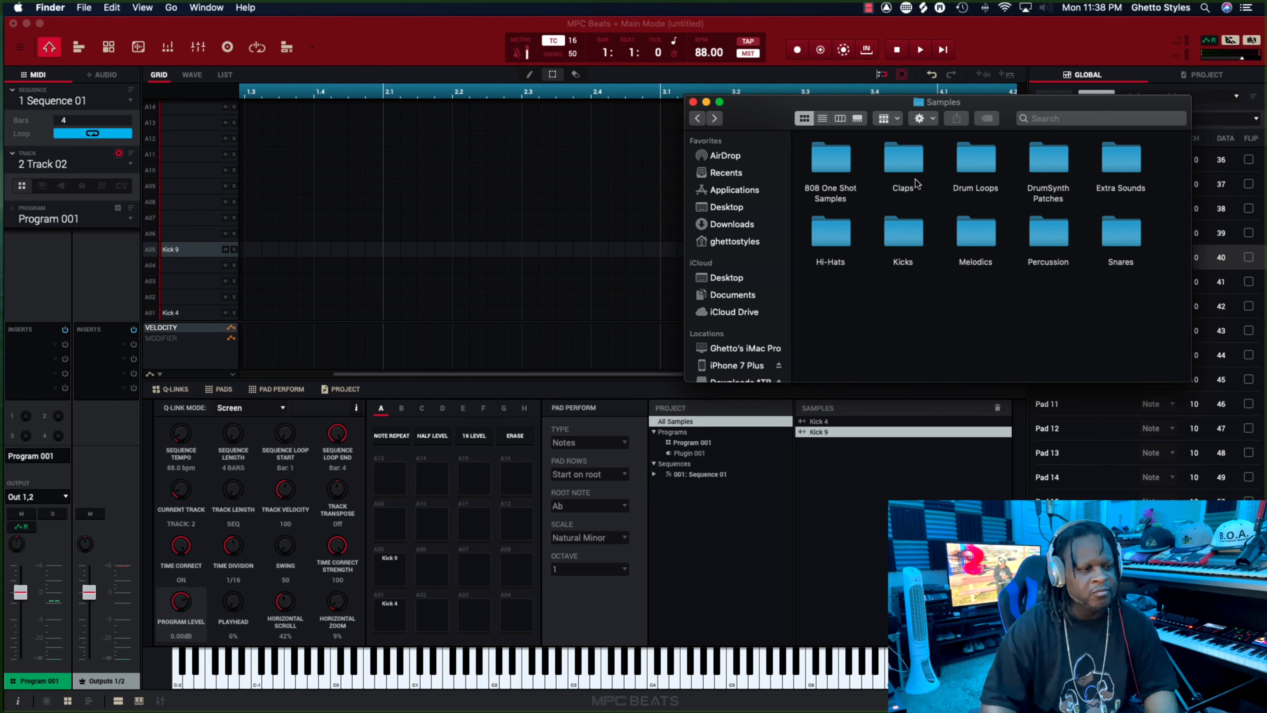
{"action": "double_click", "coordinate": [904, 164]}
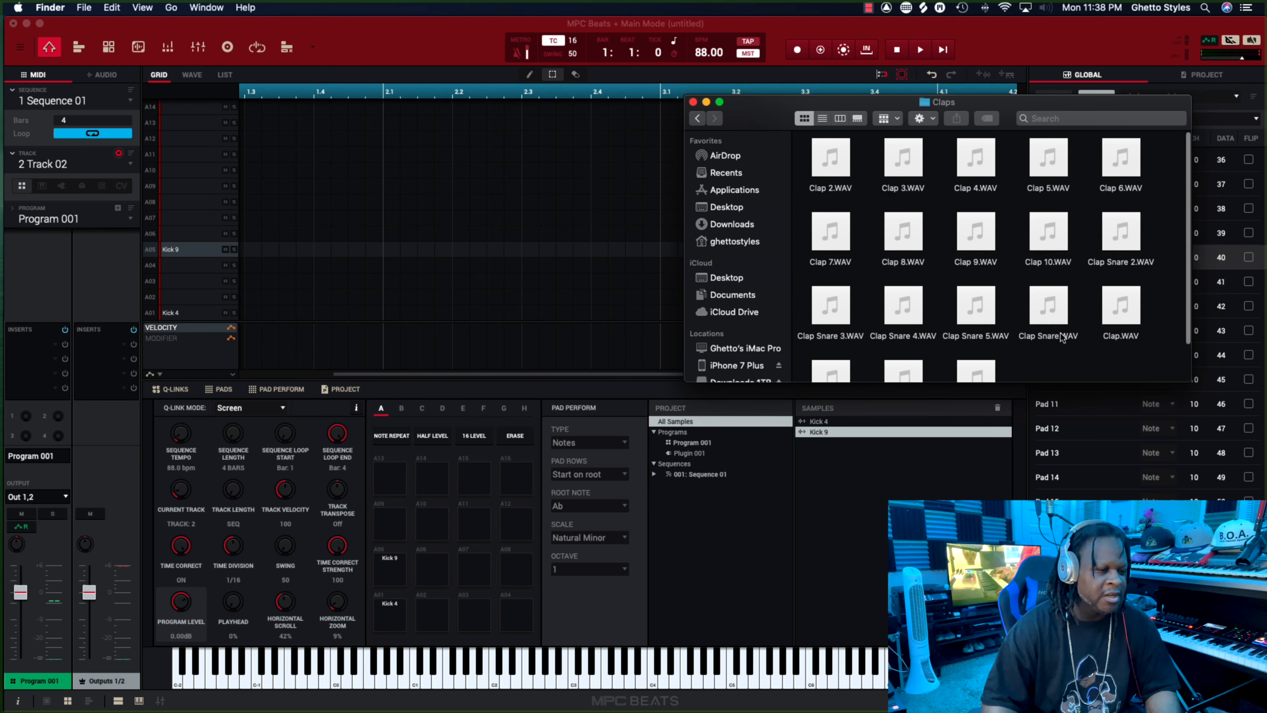
{"action": "left_click", "coordinate": [904, 231]}
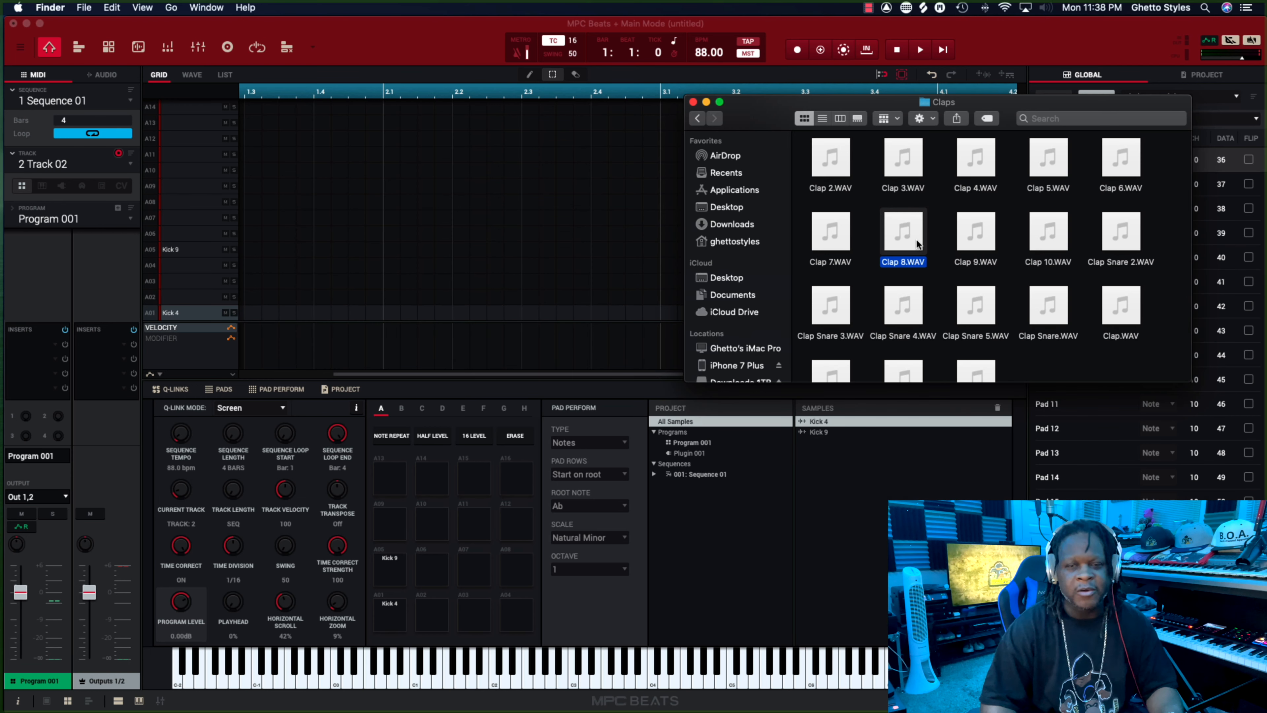
{"action": "left_click_drag", "start_coordinate": [916, 244], "coordinate": [441, 626]}
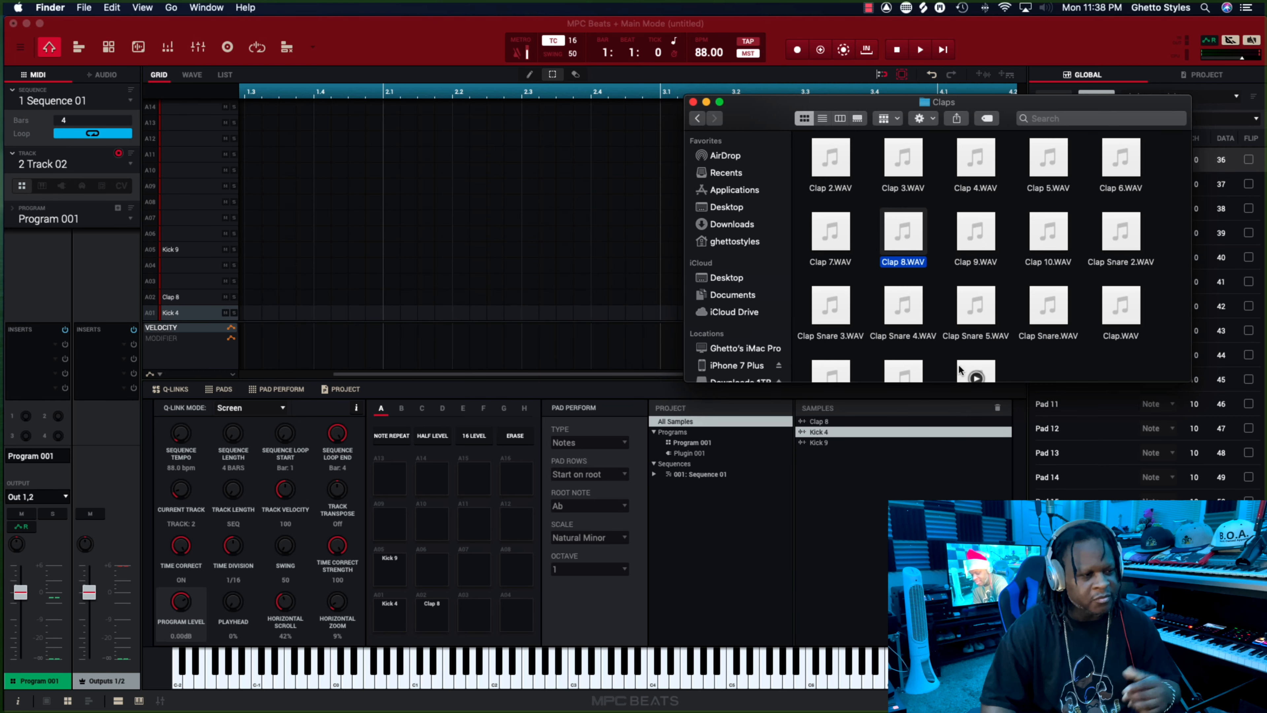
Open the Snares folder in Samples, audition several snares and load Snare 16.WAV onto pad A06.
{"action": "left_click", "coordinate": [698, 118]}
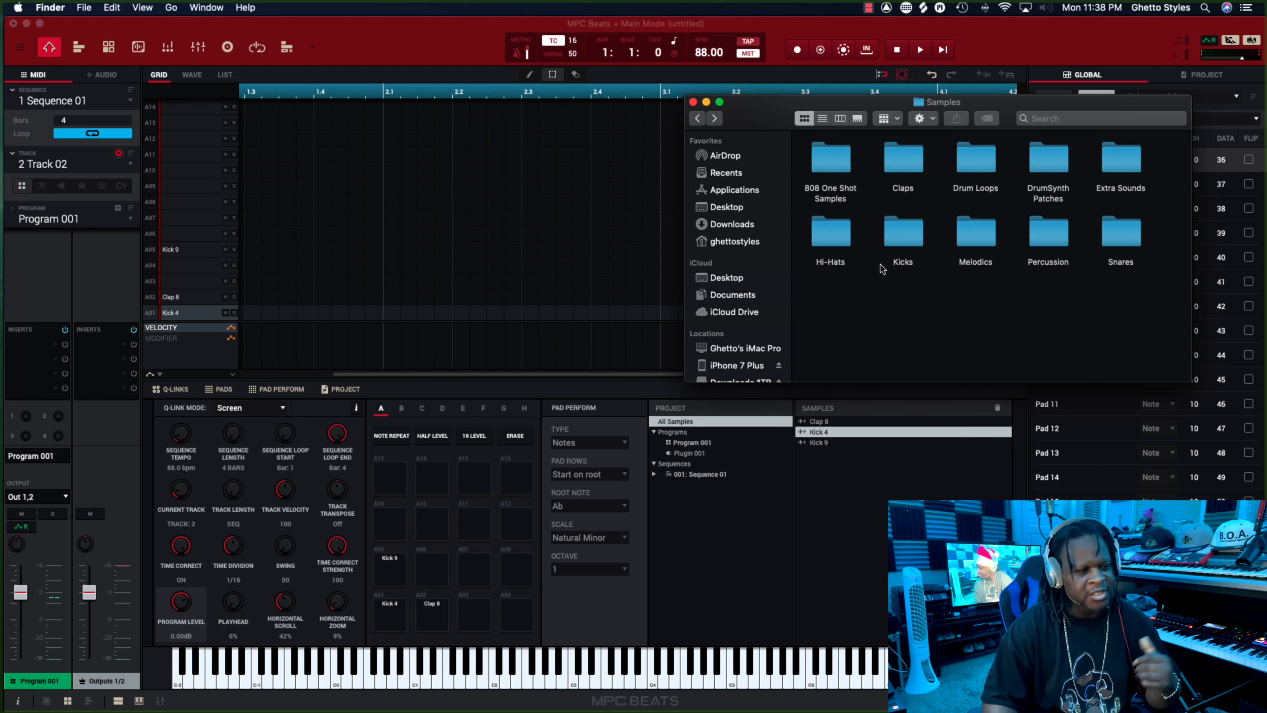
{"action": "double_click", "coordinate": [1104, 231]}
{"action": "left_click", "coordinate": [903, 231]}
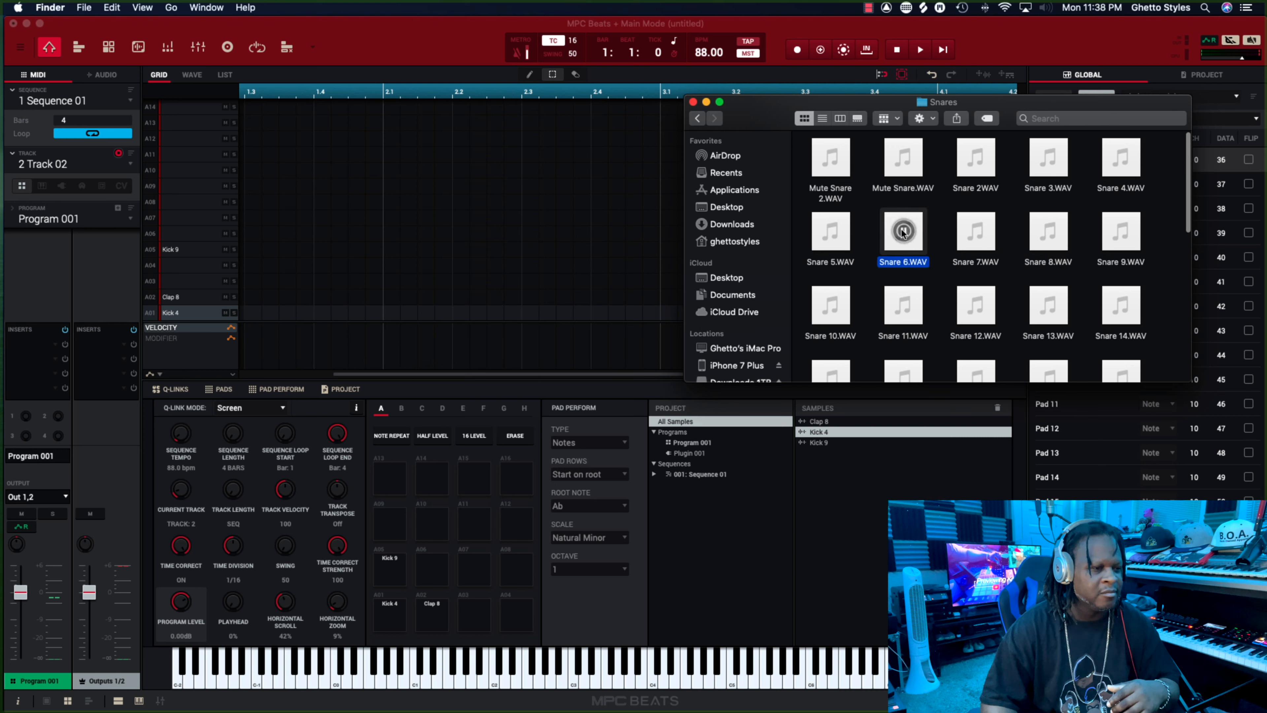
{"action": "left_click", "coordinate": [976, 231]}
{"action": "left_click", "coordinate": [1048, 231]}
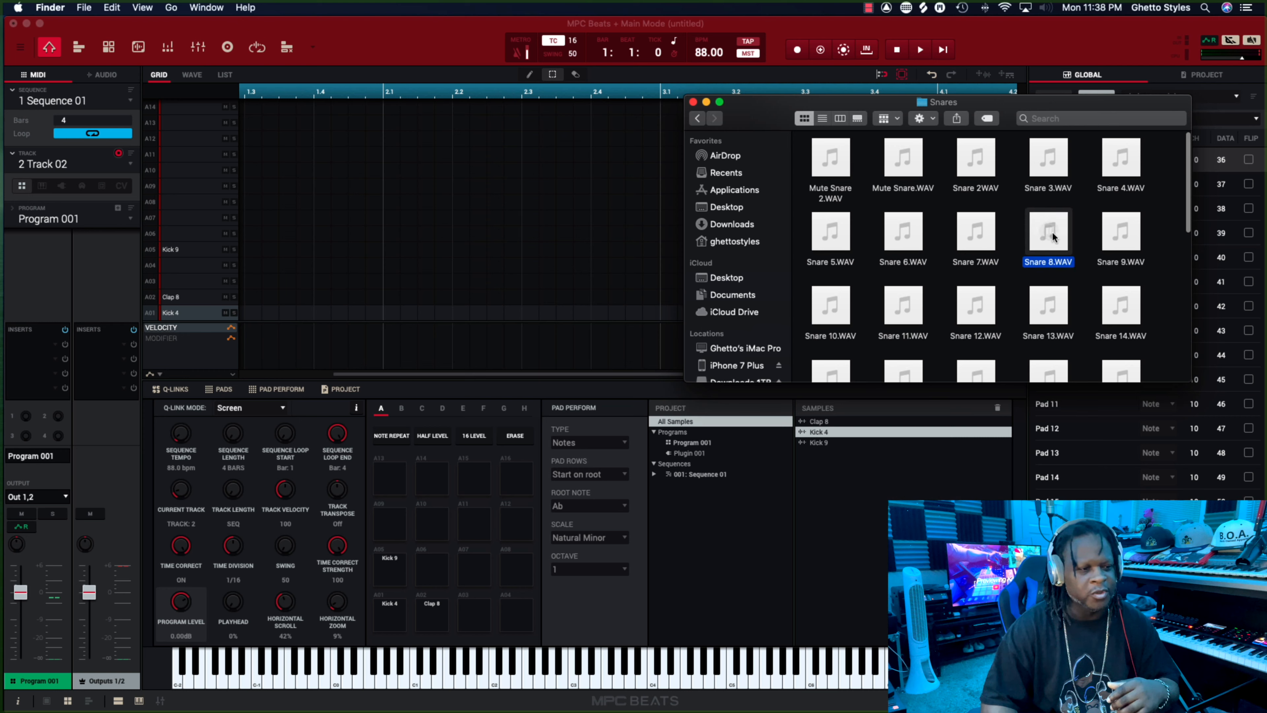
{"action": "left_click", "coordinate": [1050, 305]}
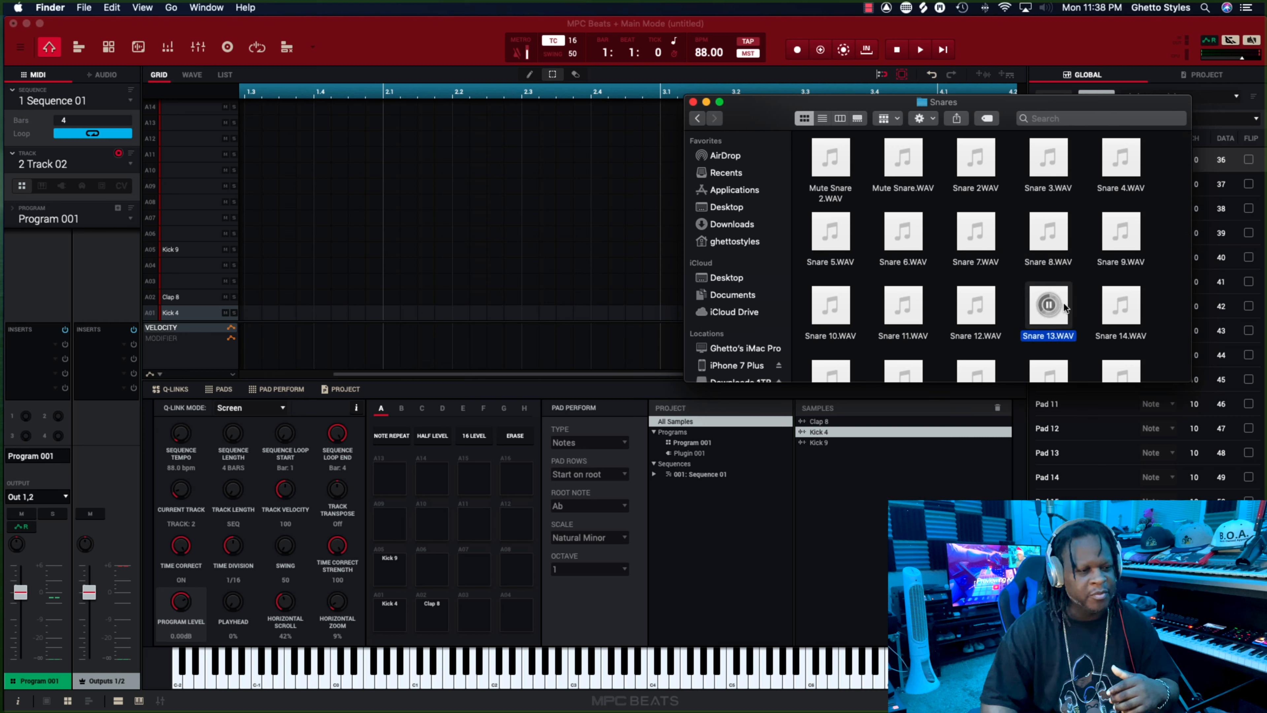
{"action": "left_click", "coordinate": [1119, 305]}
{"action": "scroll", "coordinate": [1090, 318], "scroll_direction": "down", "scroll_amount": 3}
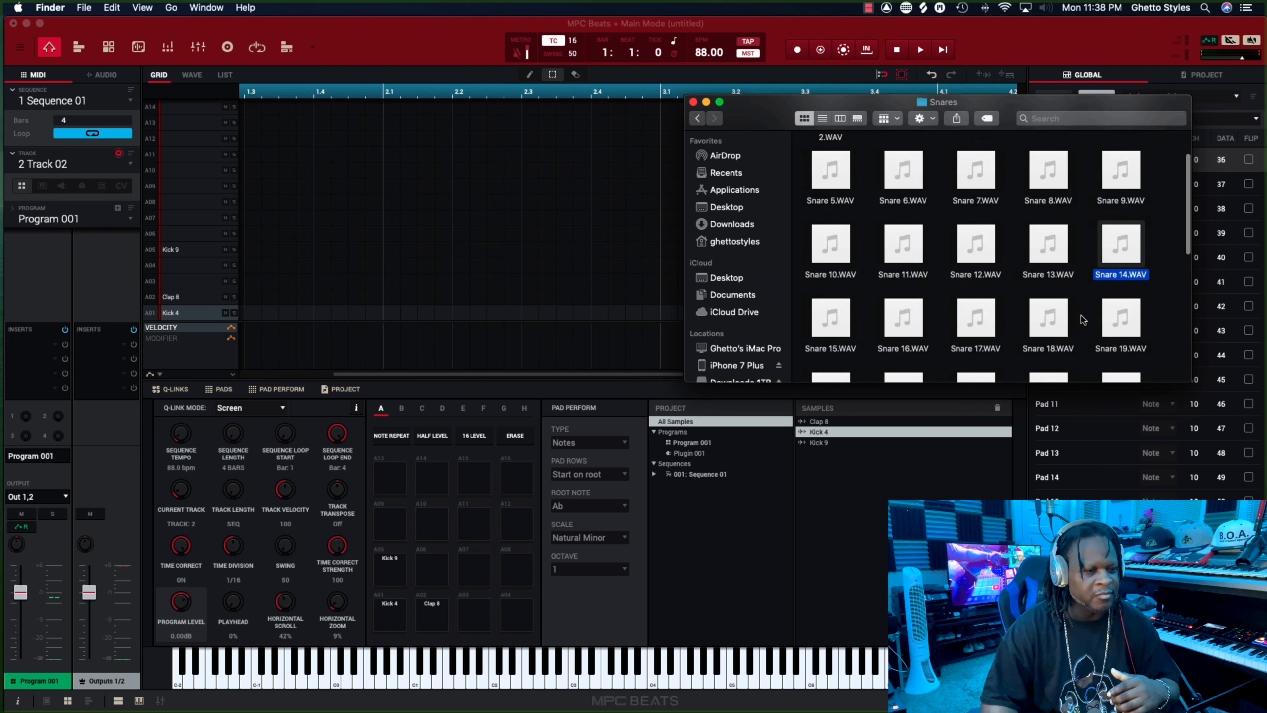
{"action": "left_click", "coordinate": [901, 283]}
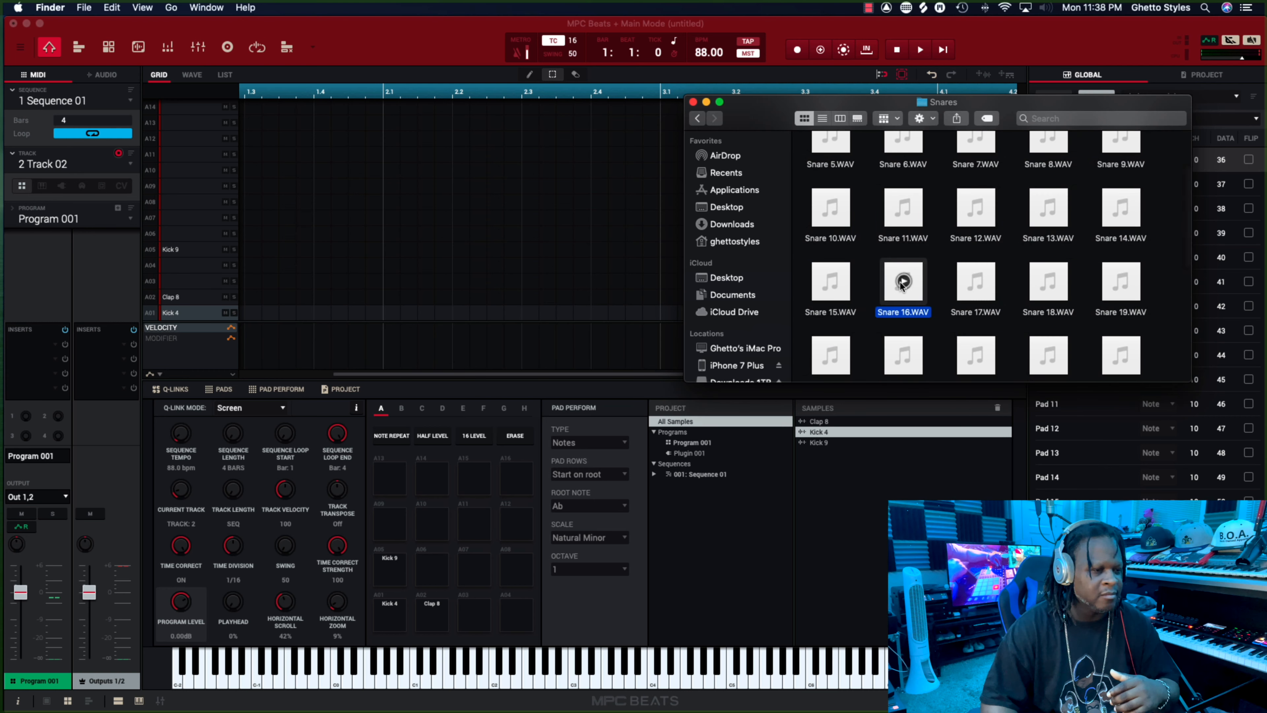
{"action": "left_click", "coordinate": [836, 283]}
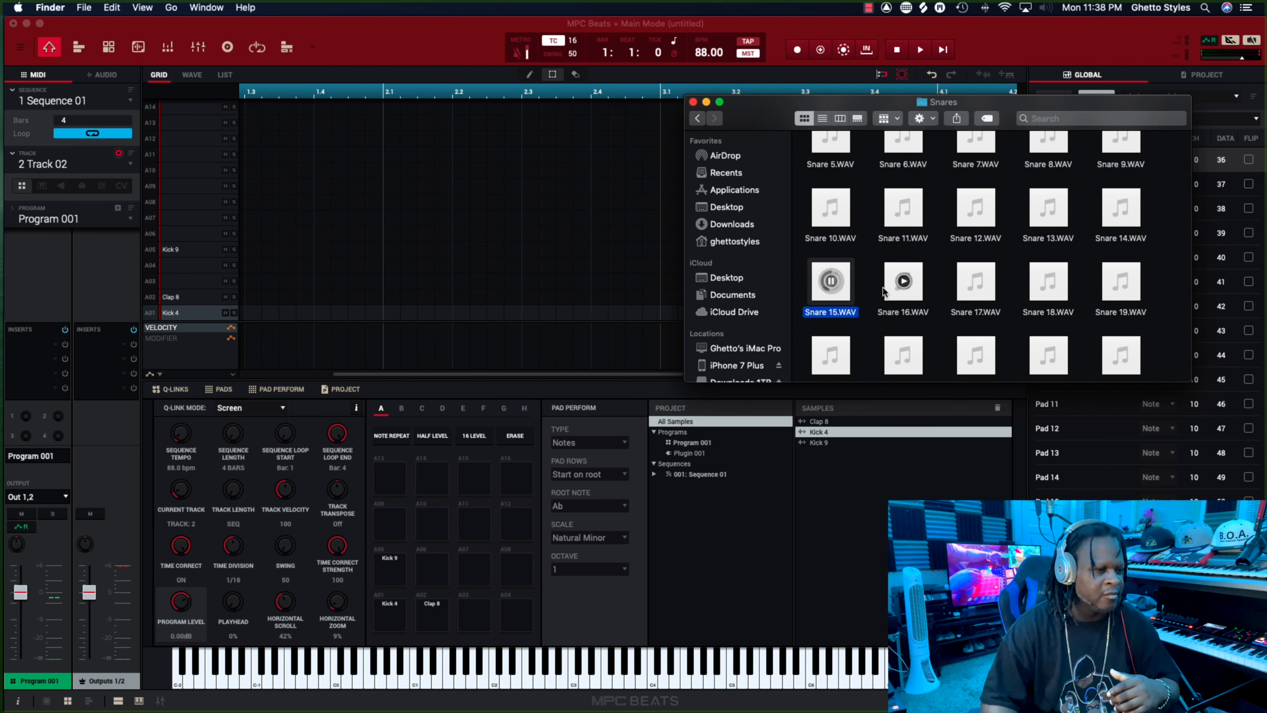
{"action": "left_click", "coordinate": [903, 282]}
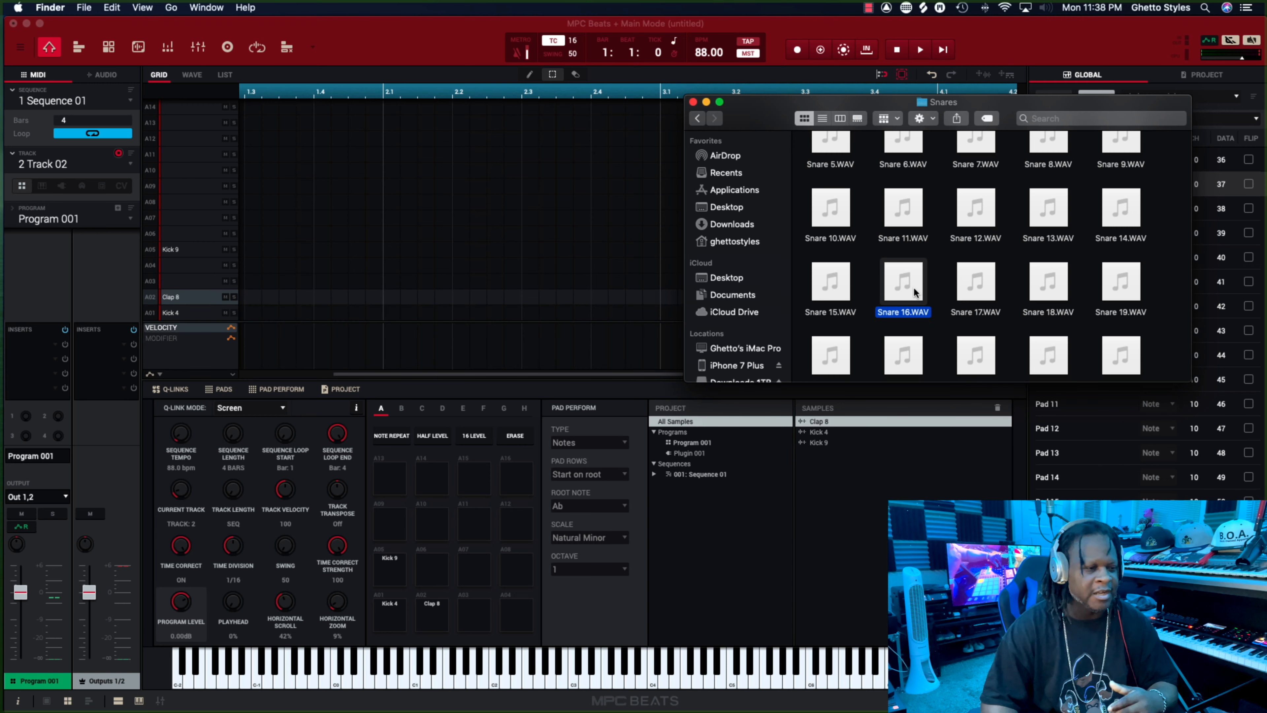
{"action": "left_click_drag", "start_coordinate": [915, 284], "coordinate": [432, 575]}
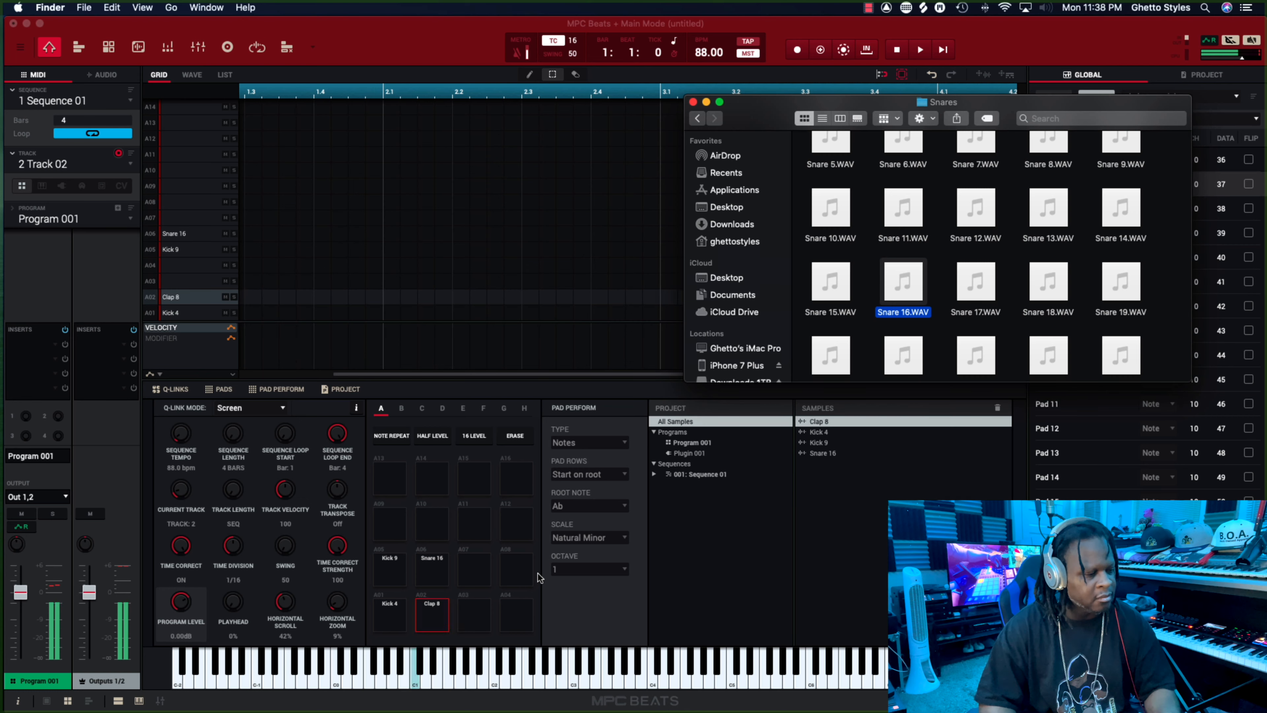
Open the Hi-Hats folder in Samples, audition closed hats and load Closed Hat 8.WAV onto pad A03.
{"action": "left_click", "coordinate": [698, 118]}
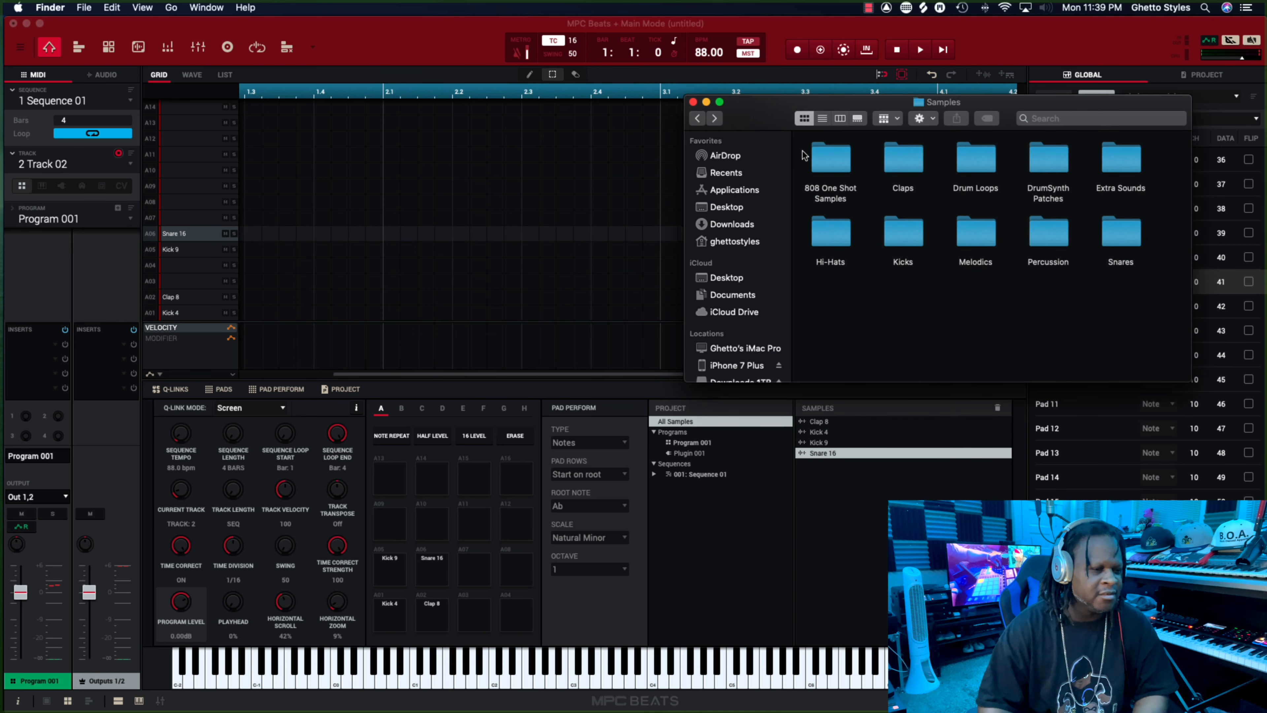
{"action": "double_click", "coordinate": [840, 235]}
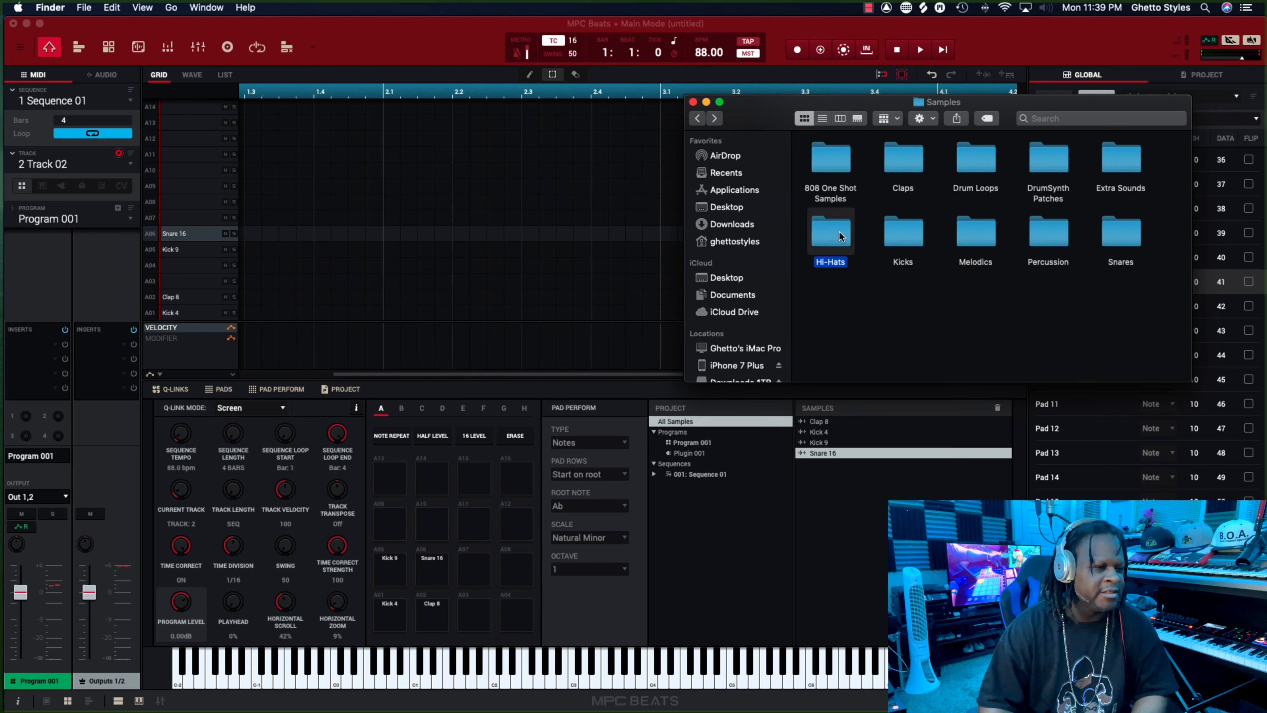
{"action": "left_click", "coordinate": [900, 233]}
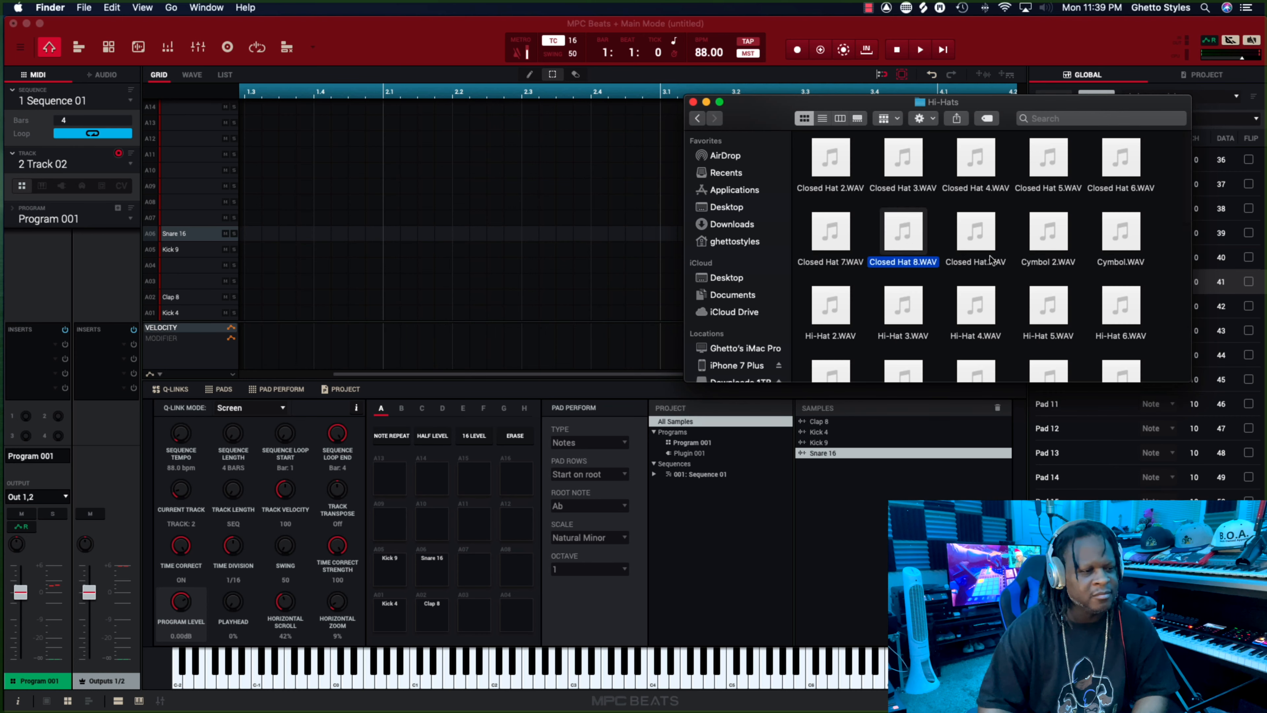
{"action": "left_click", "coordinate": [968, 233]}
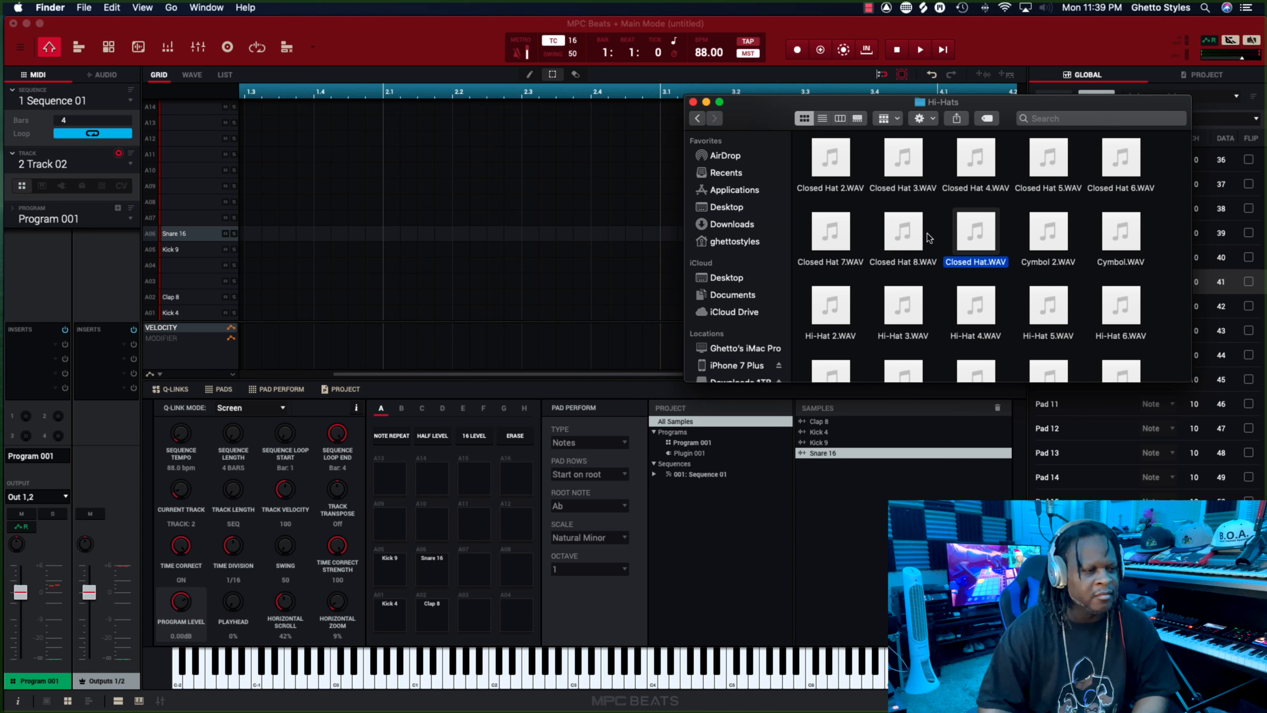
{"action": "left_click", "coordinate": [906, 233]}
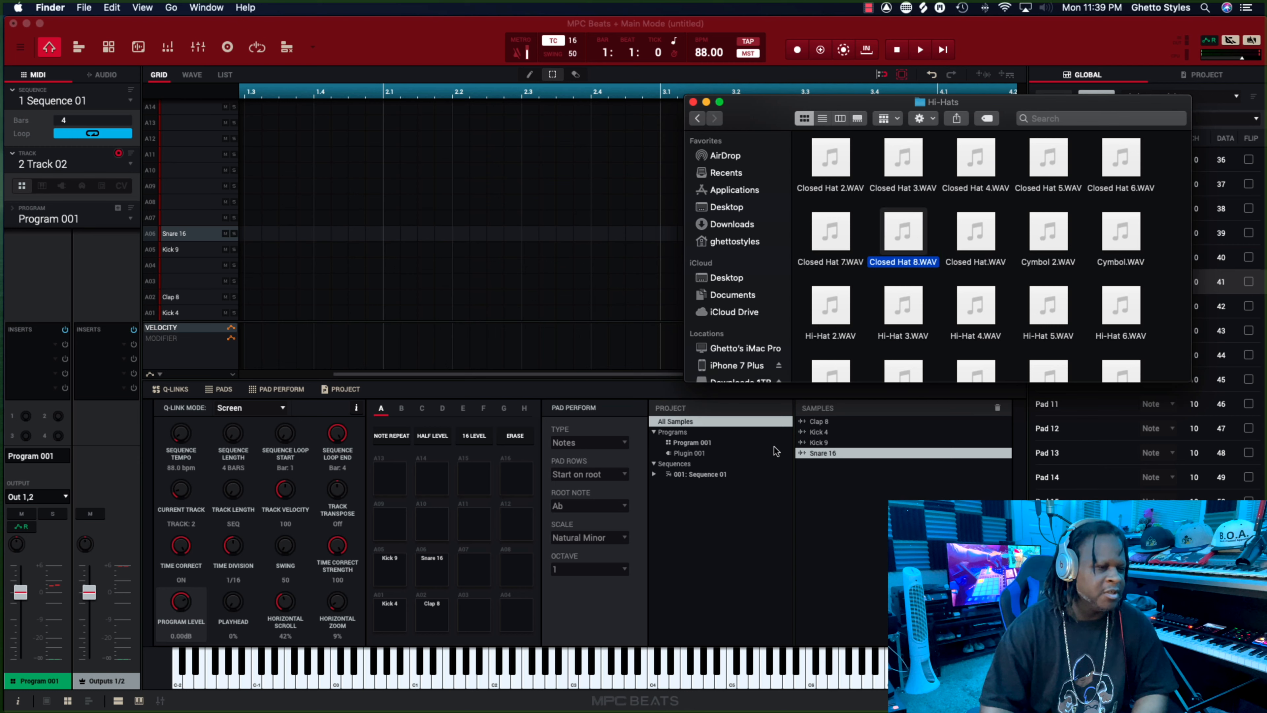
{"action": "left_click_drag", "start_coordinate": [918, 239], "coordinate": [475, 617]}
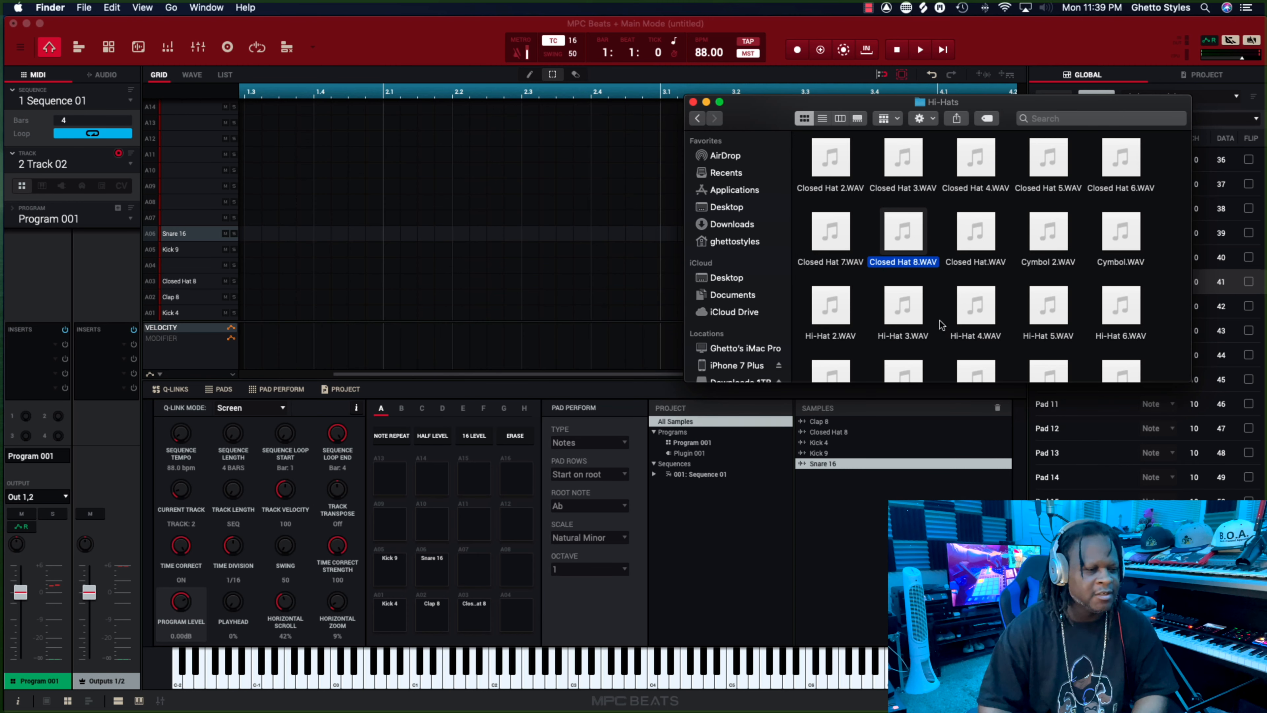
Find the open hats in the Hi-Hats folder and load Open Hat 11.WAV onto pad A08.
{"action": "scroll", "coordinate": [958, 278], "scroll_direction": "down", "scroll_amount": 10}
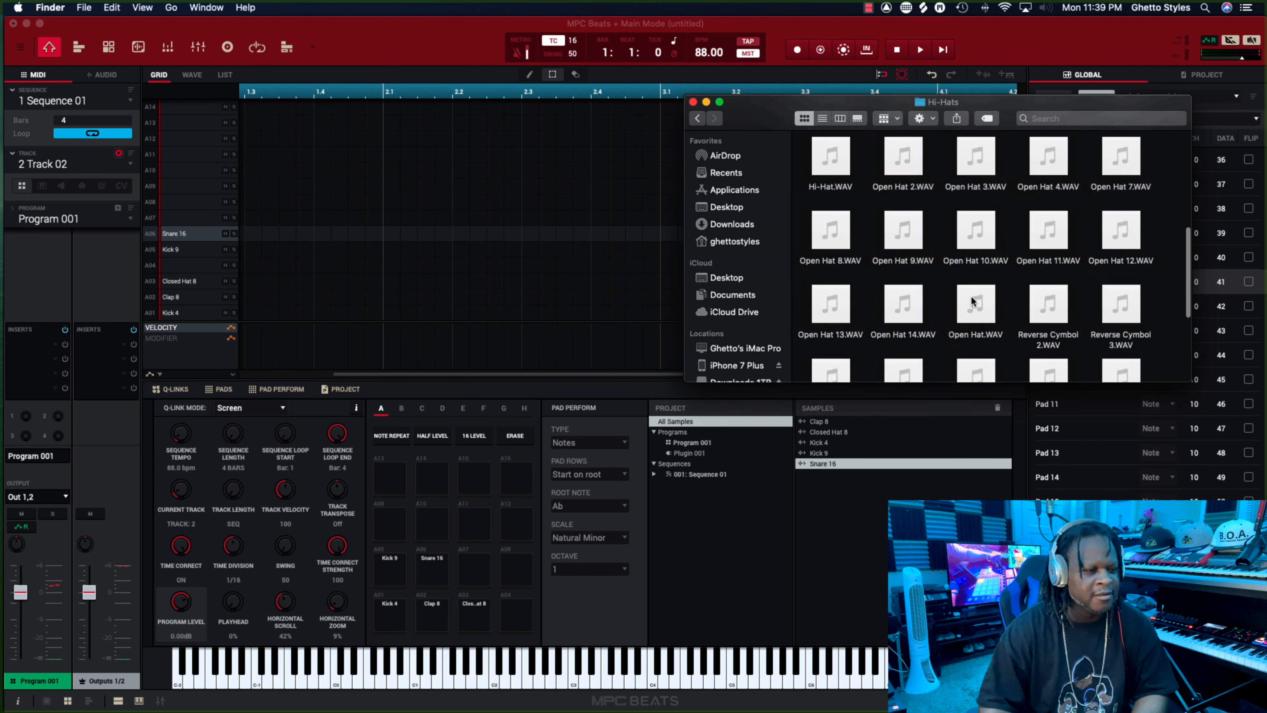
{"action": "scroll", "coordinate": [971, 297], "scroll_direction": "up", "scroll_amount": 2}
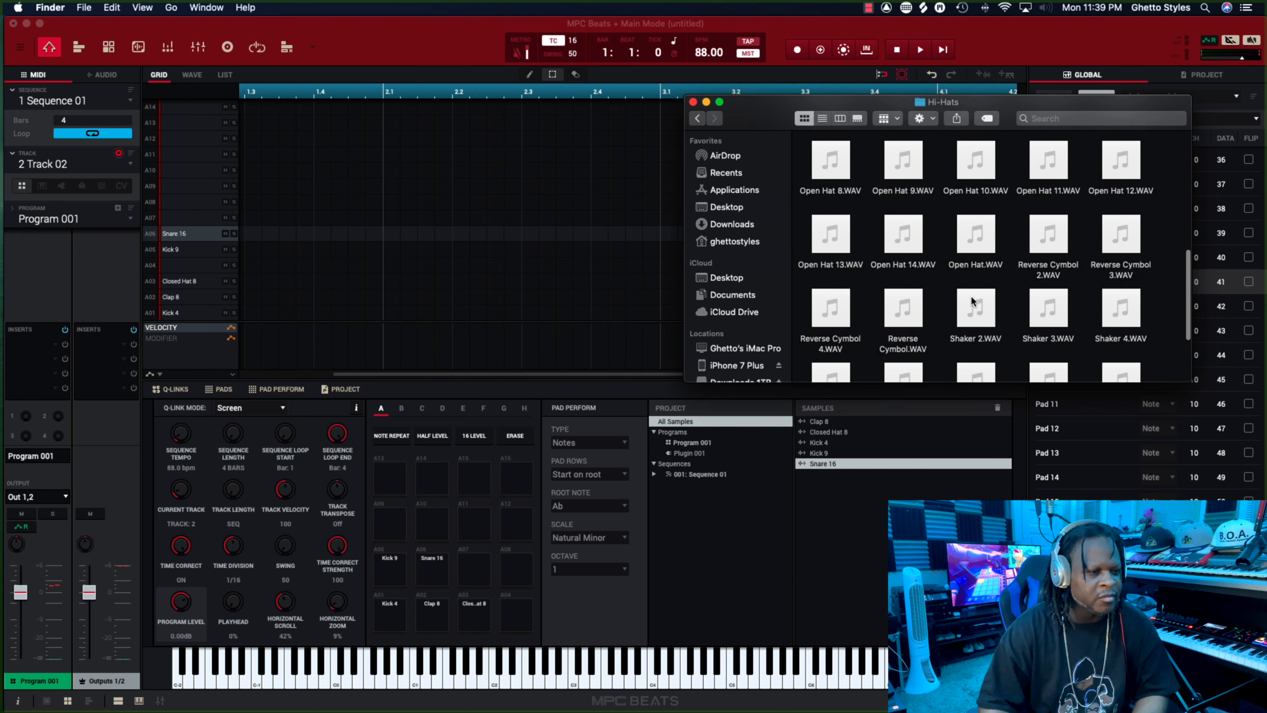
{"action": "scroll", "coordinate": [971, 300], "scroll_direction": "up", "scroll_amount": 2}
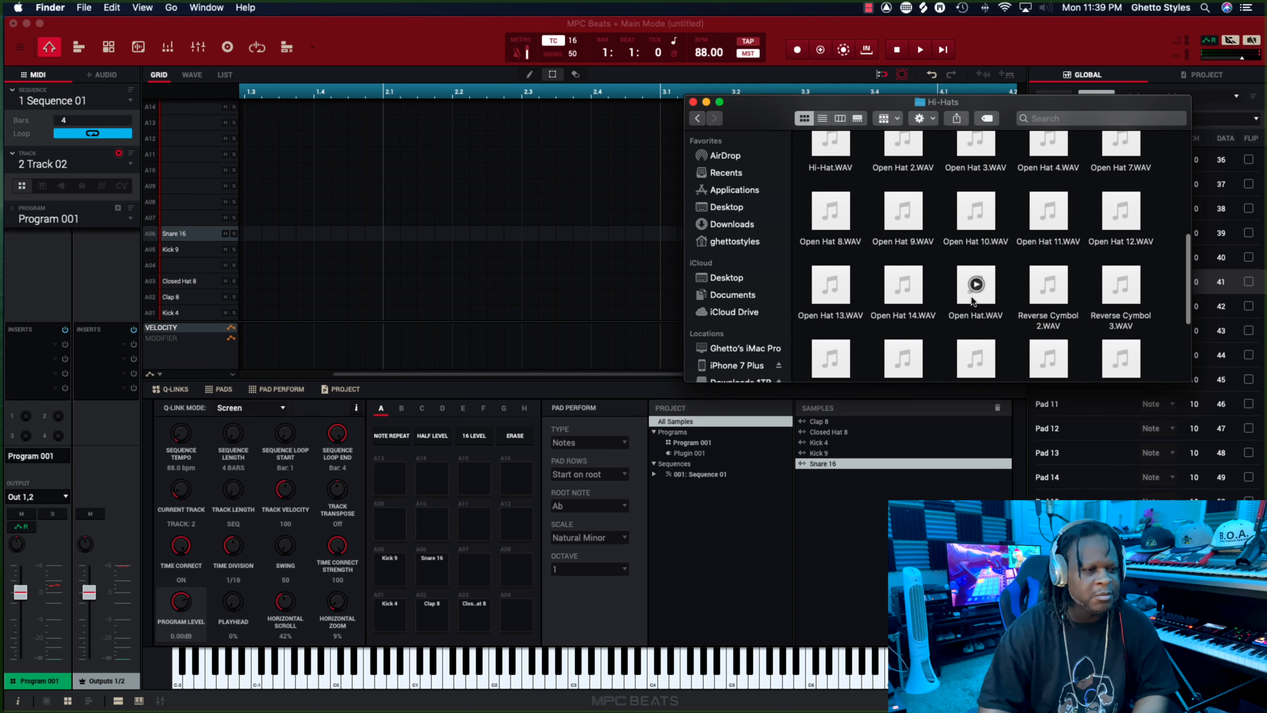
{"action": "left_click", "coordinate": [1048, 222]}
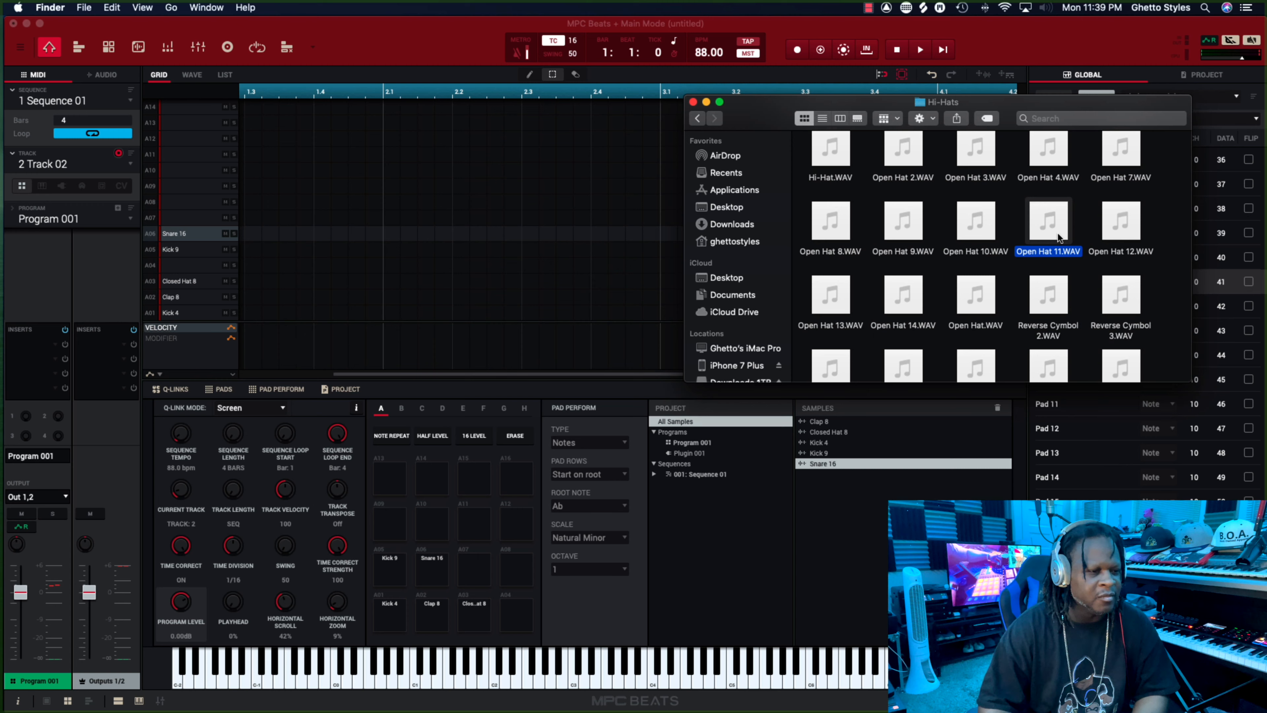
{"action": "left_click_drag", "start_coordinate": [1048, 222], "coordinate": [521, 566]}
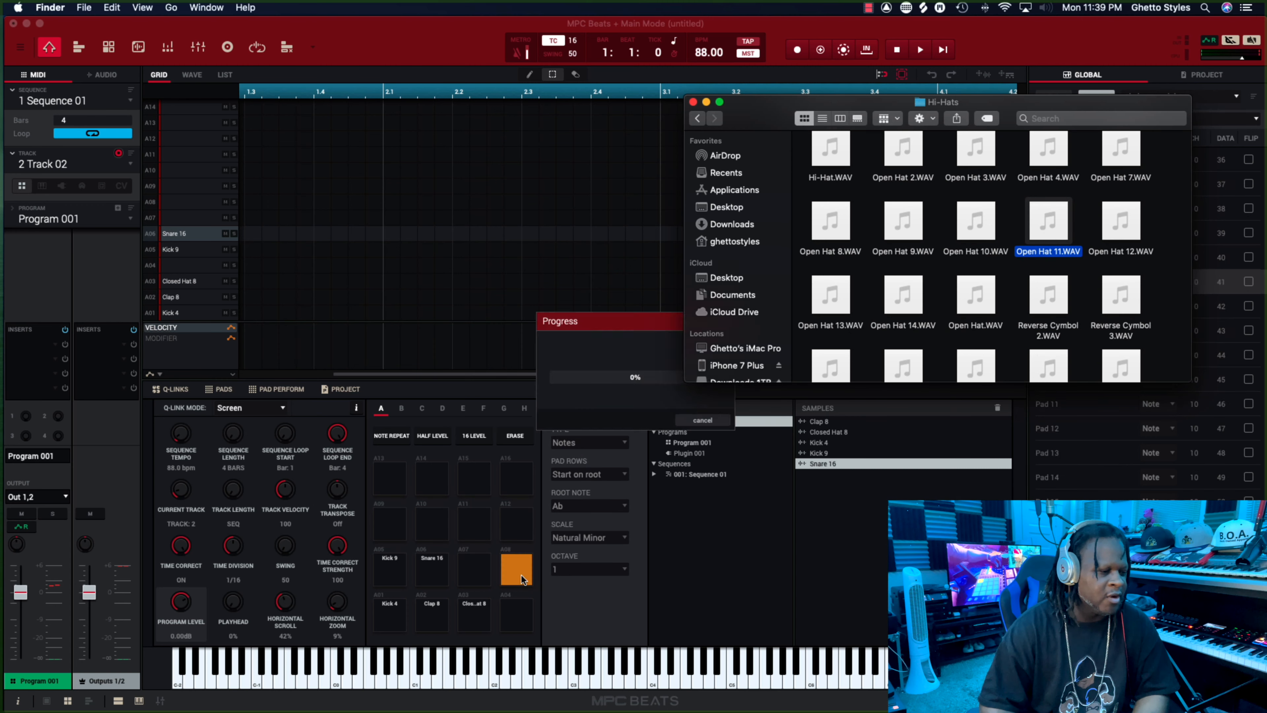
Audition the shakers in the Hi-Hats folder and load Shaker.WAV onto pad A04.
{"action": "scroll", "coordinate": [948, 299], "scroll_direction": "down", "scroll_amount": 5}
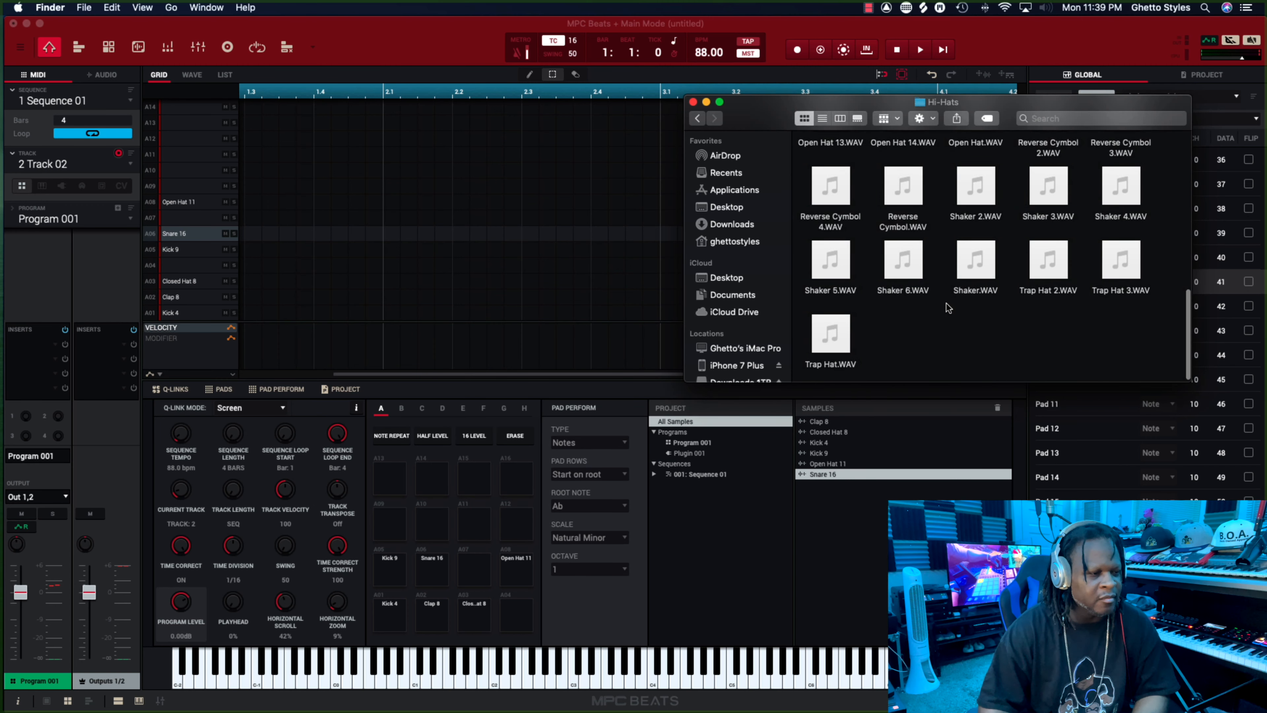
{"action": "left_click", "coordinate": [904, 261]}
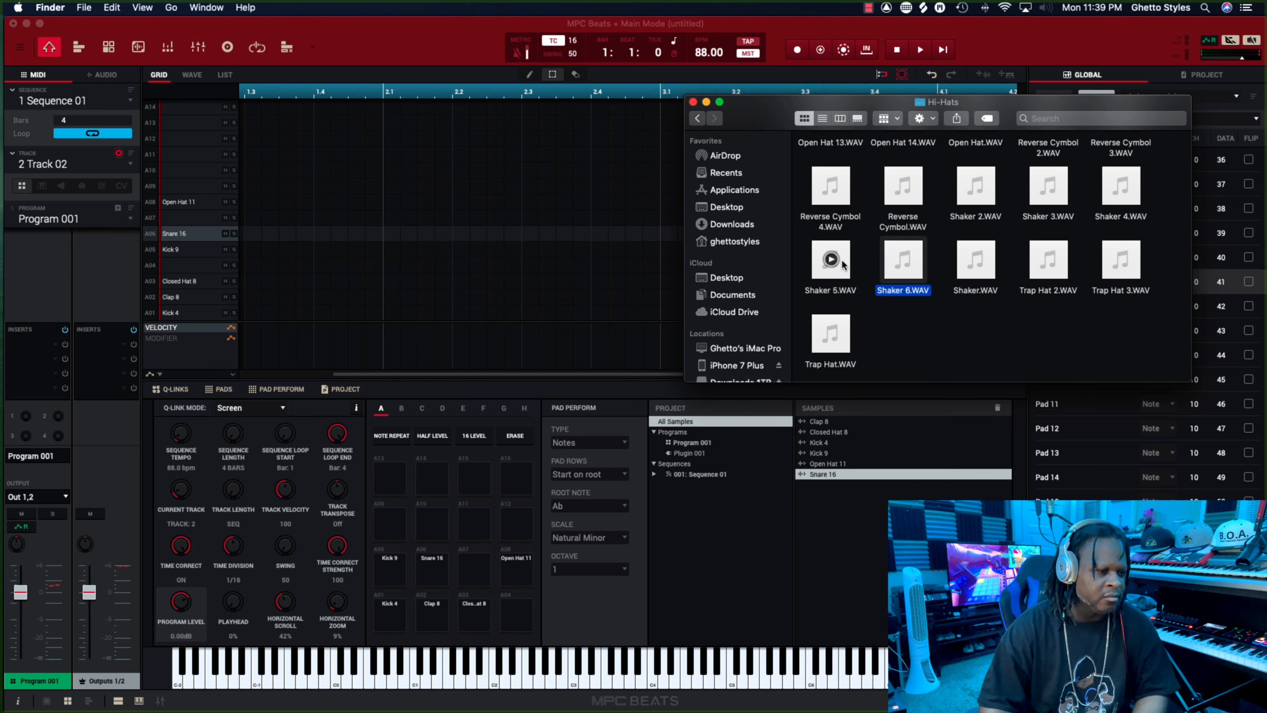
{"action": "left_click", "coordinate": [832, 260]}
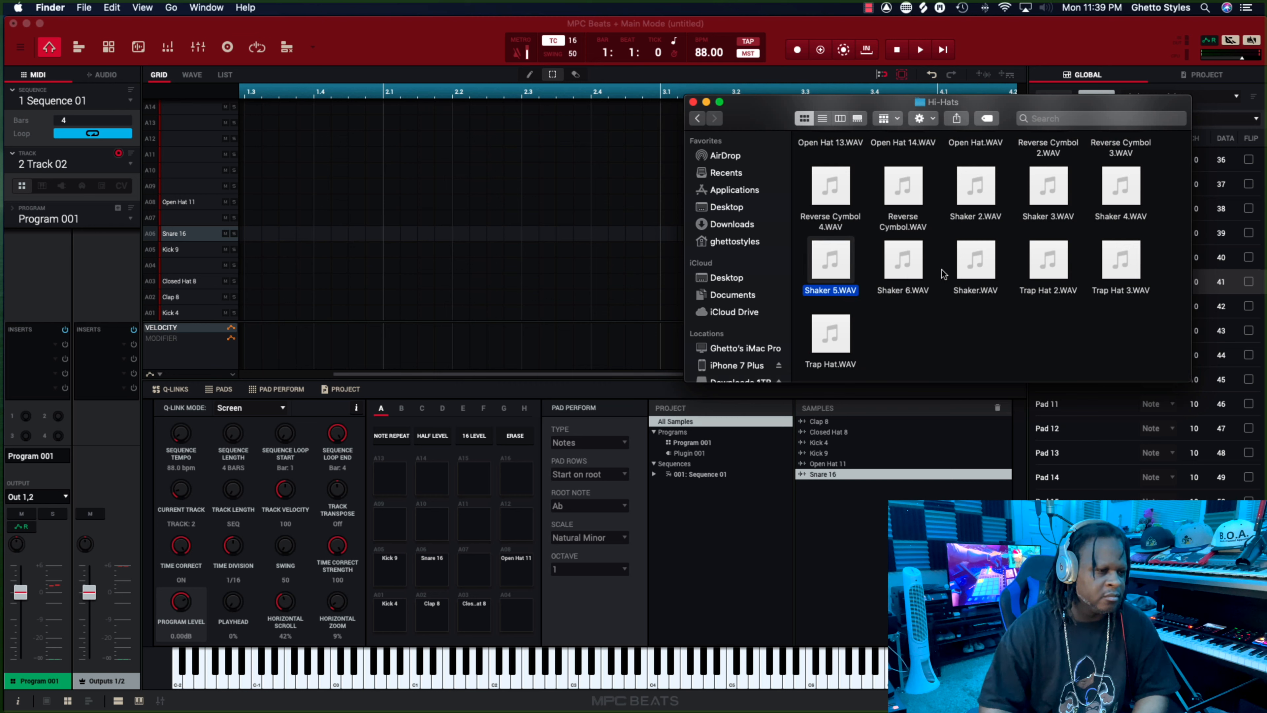
{"action": "left_click", "coordinate": [976, 262]}
{"action": "scroll", "coordinate": [977, 262], "scroll_direction": "up", "scroll_amount": 1}
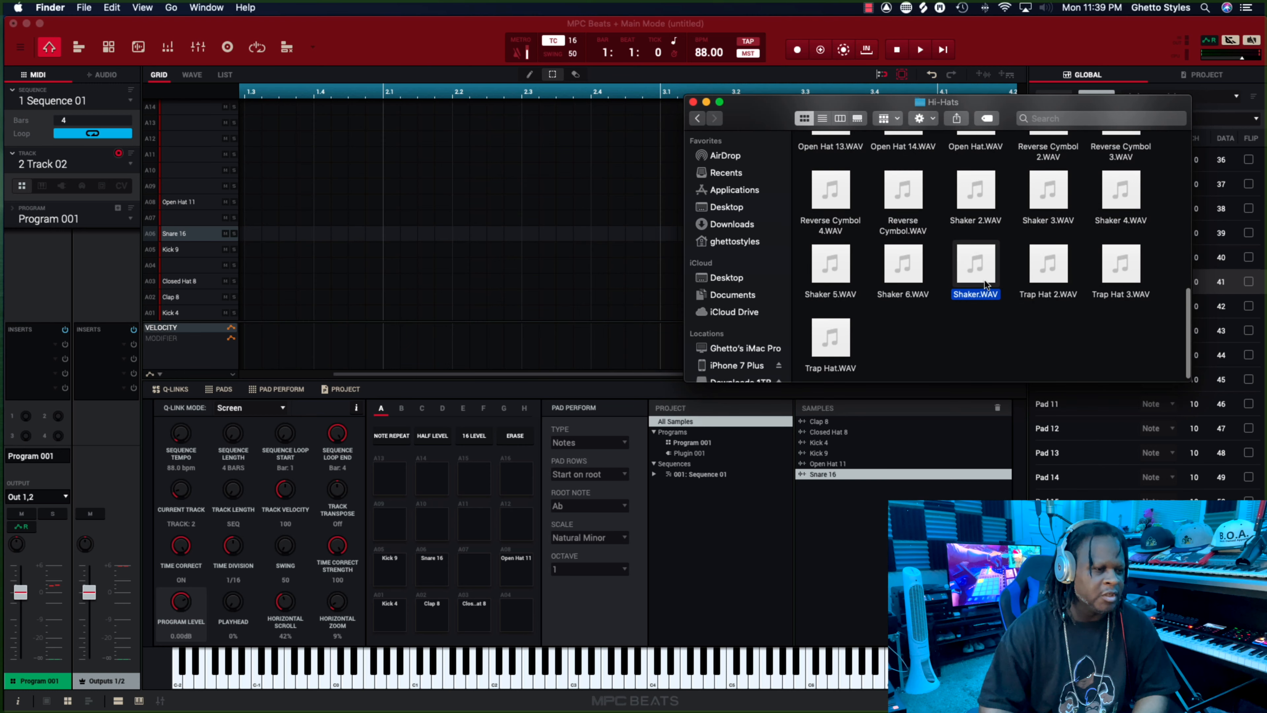
{"action": "left_click_drag", "start_coordinate": [985, 284], "coordinate": [523, 624]}
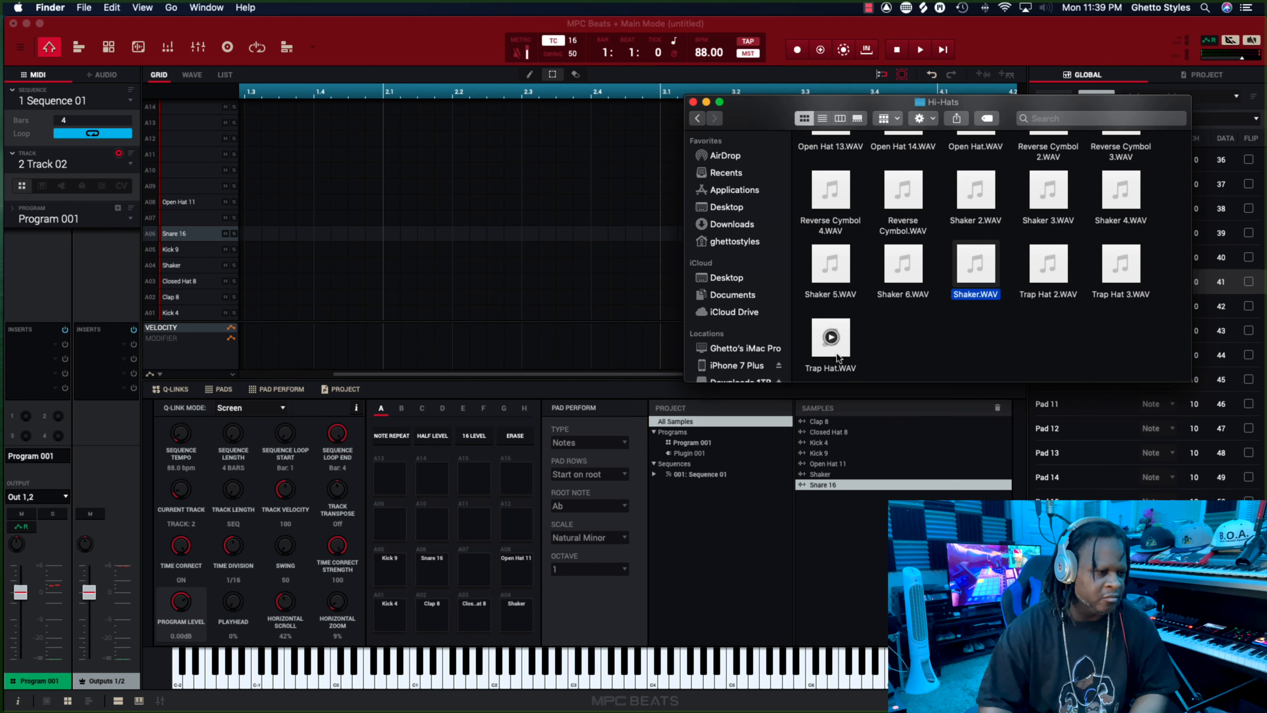
Open the Percussion folder in Samples, load Triangle 2.WAV onto pad A07 and close the Finder window.
{"action": "scroll", "coordinate": [956, 261], "scroll_direction": "up", "scroll_amount": 5}
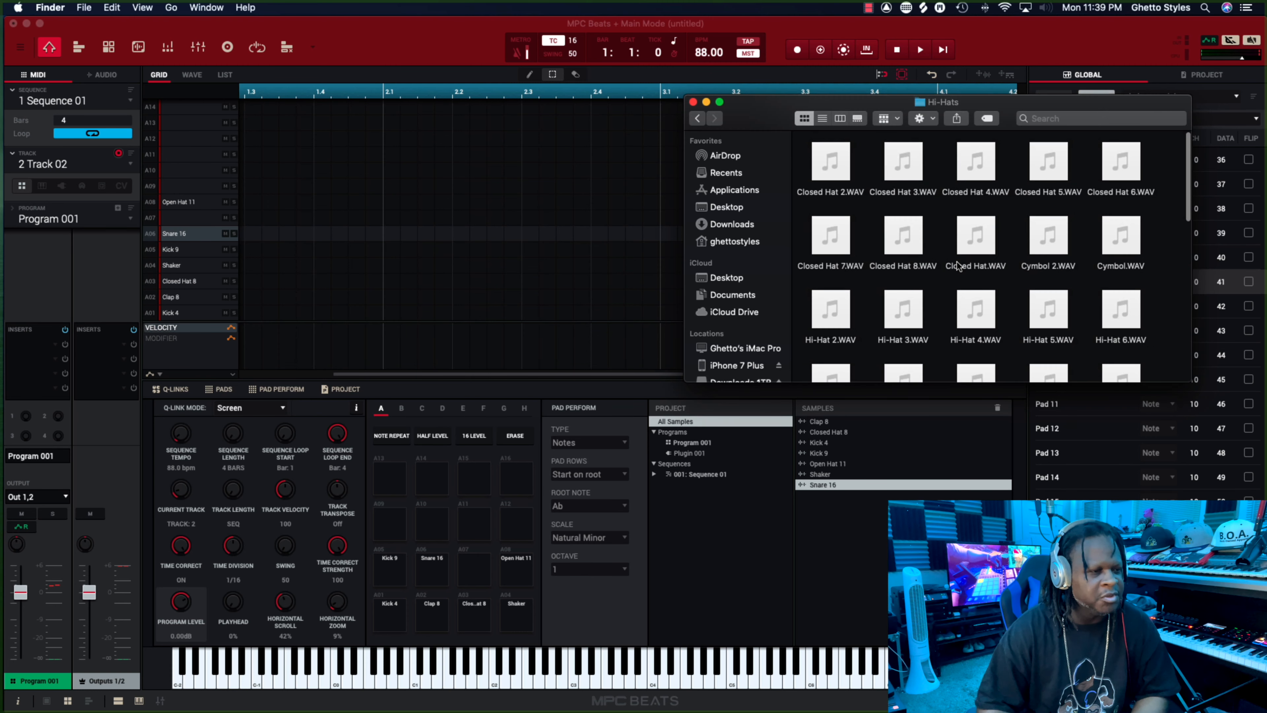
{"action": "scroll", "coordinate": [958, 266], "scroll_direction": "up", "scroll_amount": 2}
{"action": "left_click", "coordinate": [700, 121]}
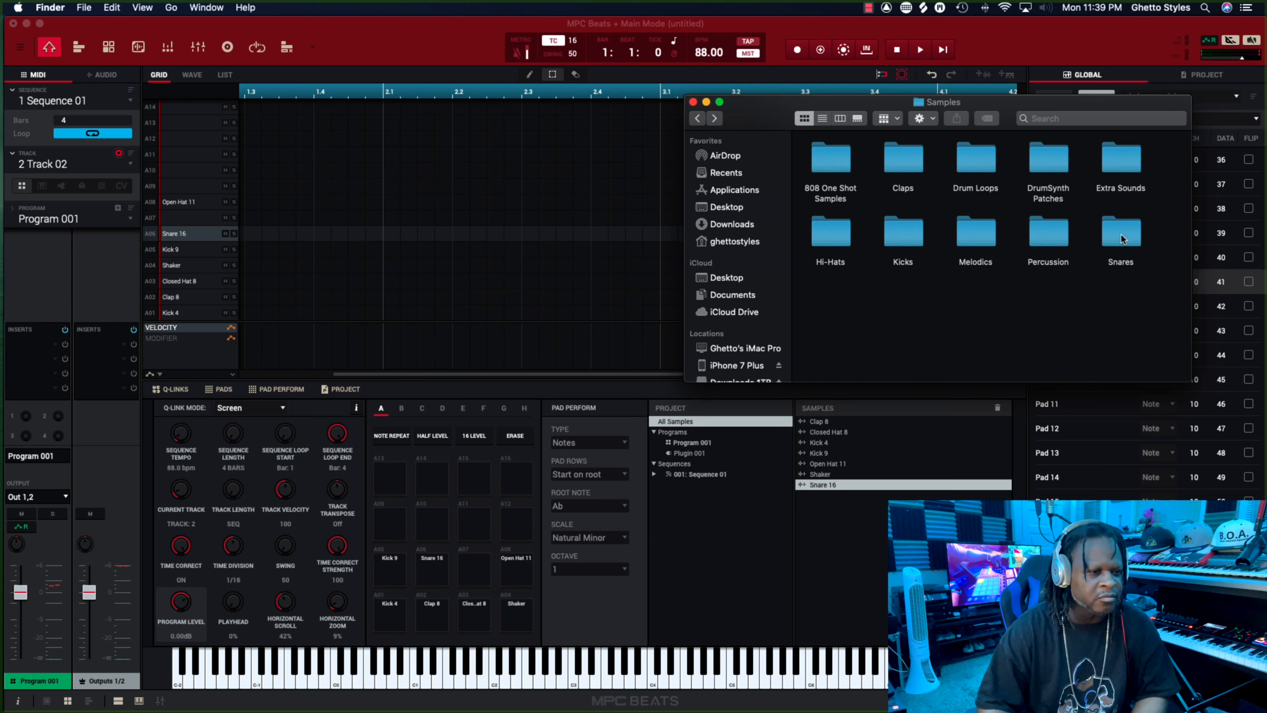
{"action": "double_click", "coordinate": [1050, 244]}
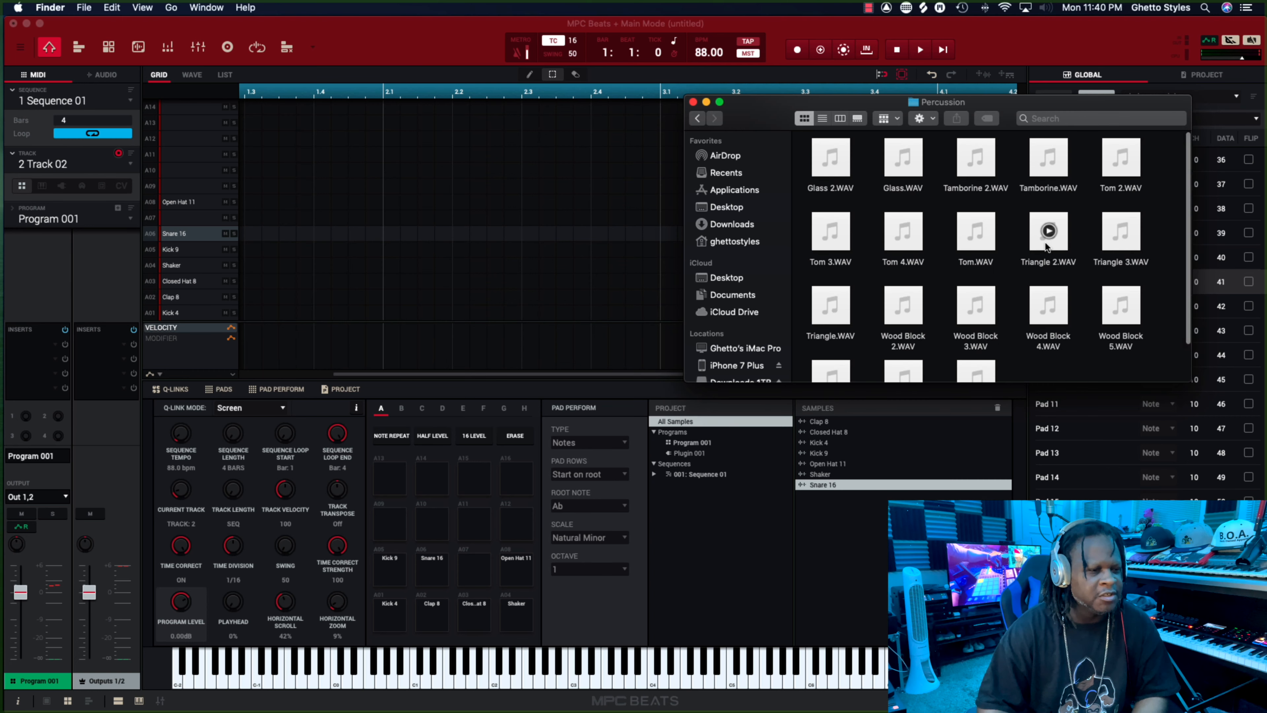
{"action": "left_click", "coordinate": [1050, 236]}
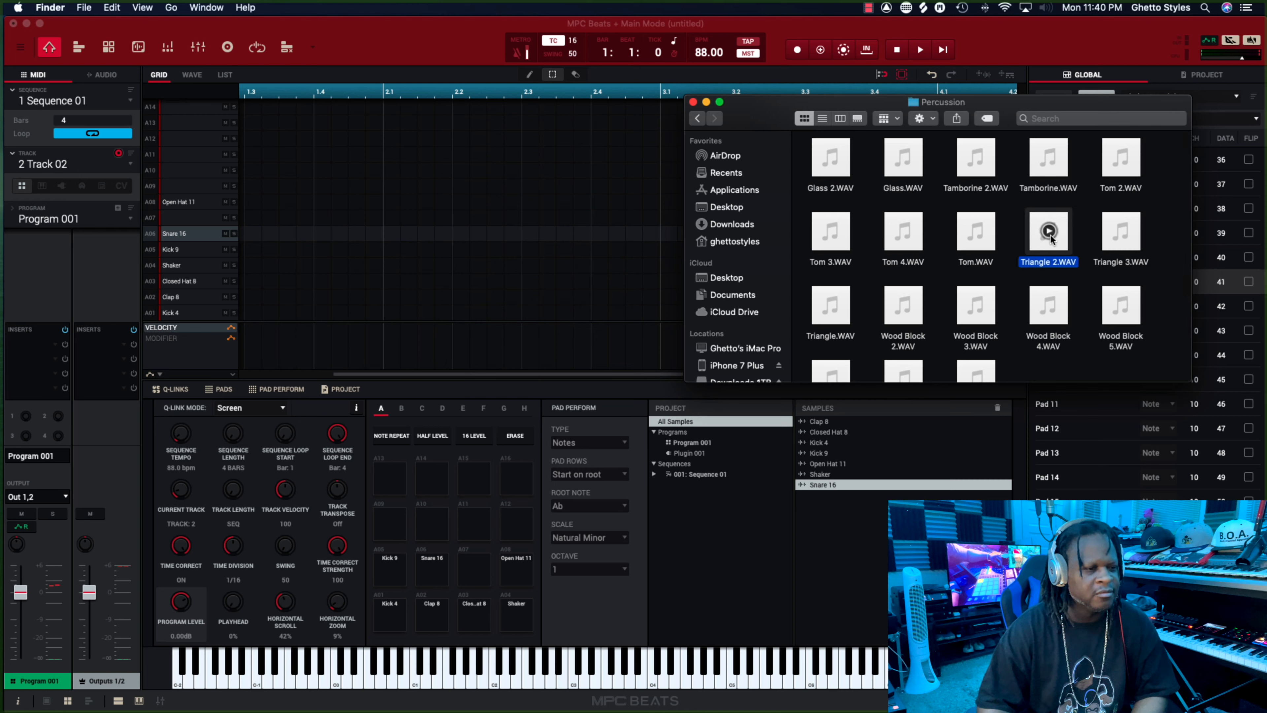
{"action": "left_click_drag", "start_coordinate": [1049, 239], "coordinate": [469, 573]}
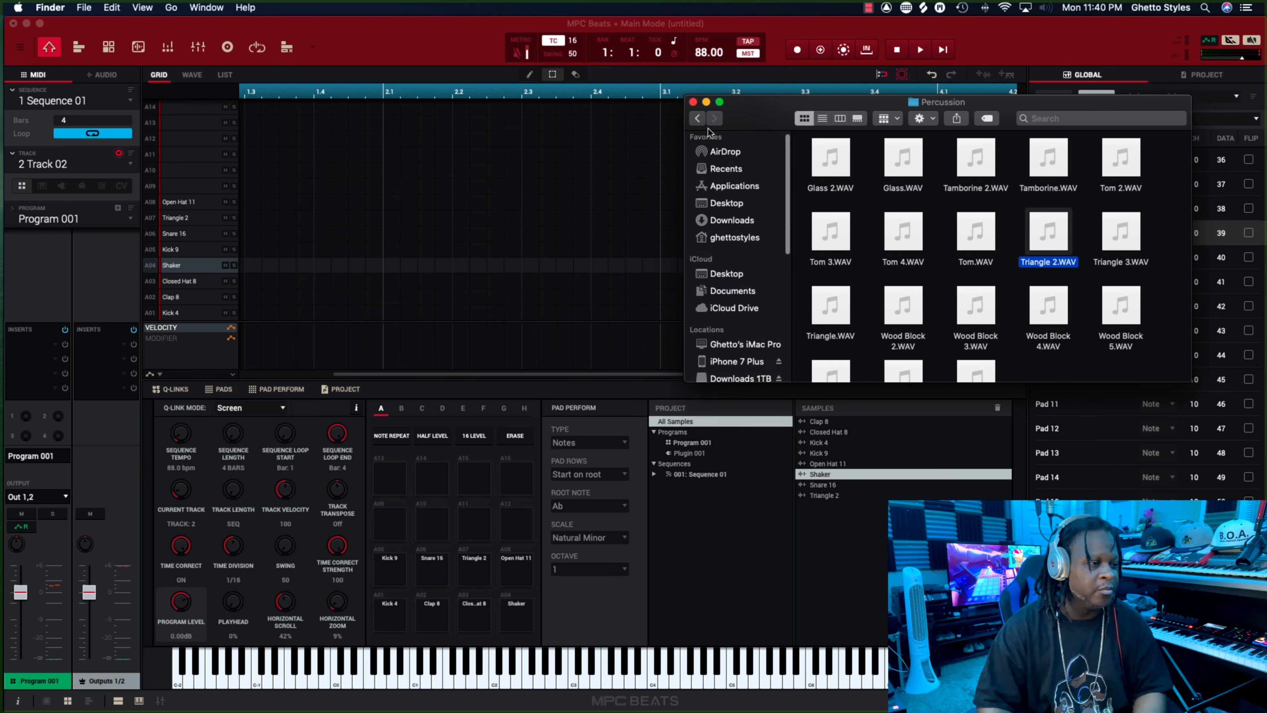
{"action": "left_click", "coordinate": [693, 102]}
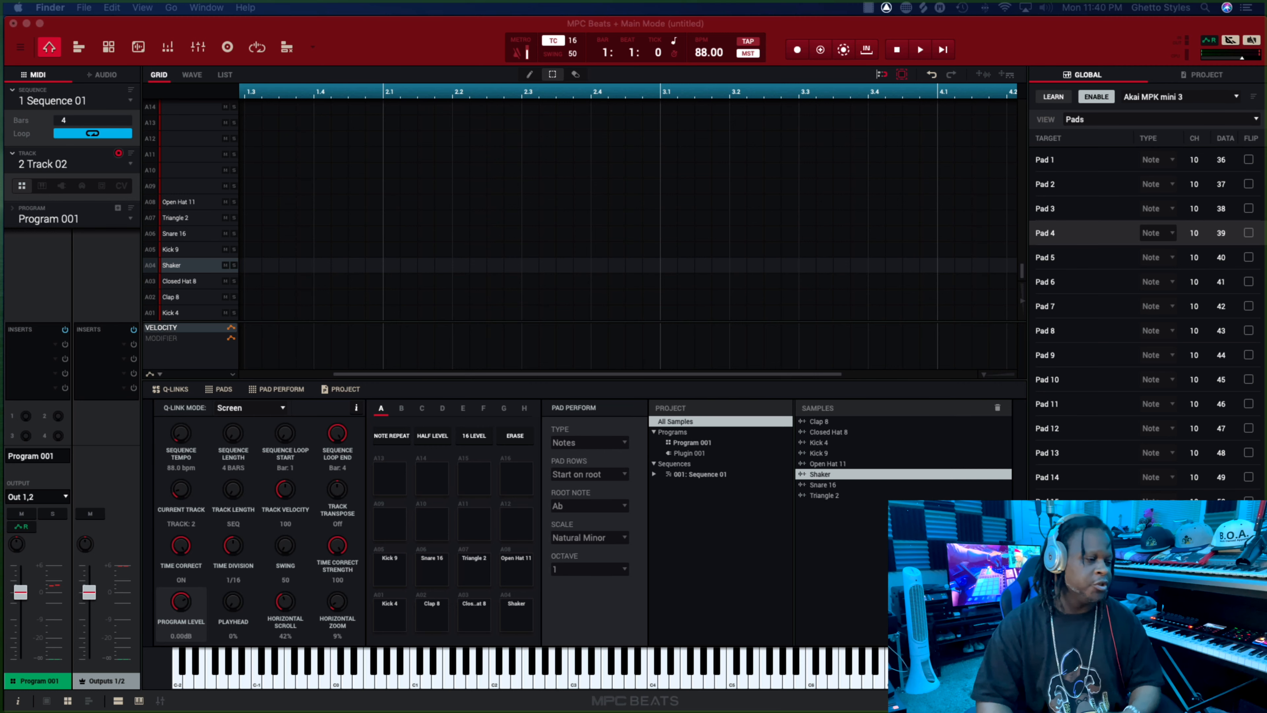
Save the current drum program as Beat Street on the Extra Storage drive.
{"action": "left_click", "coordinate": [446, 525]}
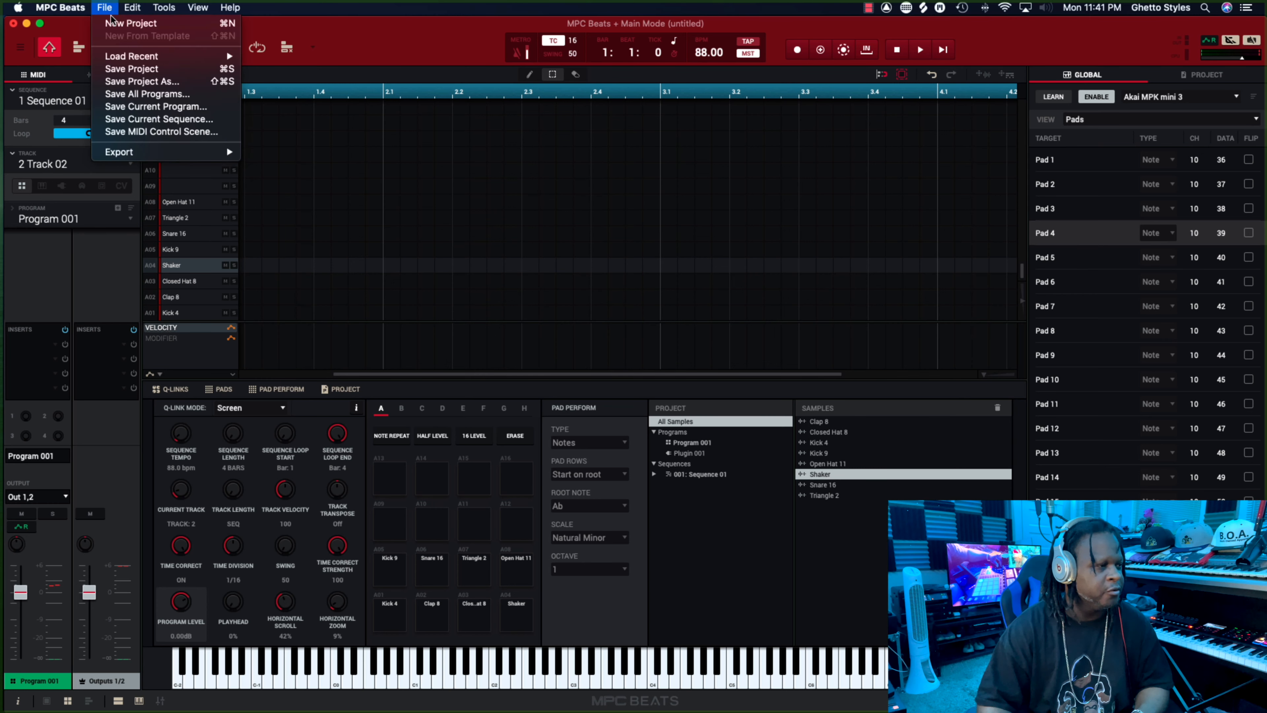
{"action": "left_click", "coordinate": [161, 112]}
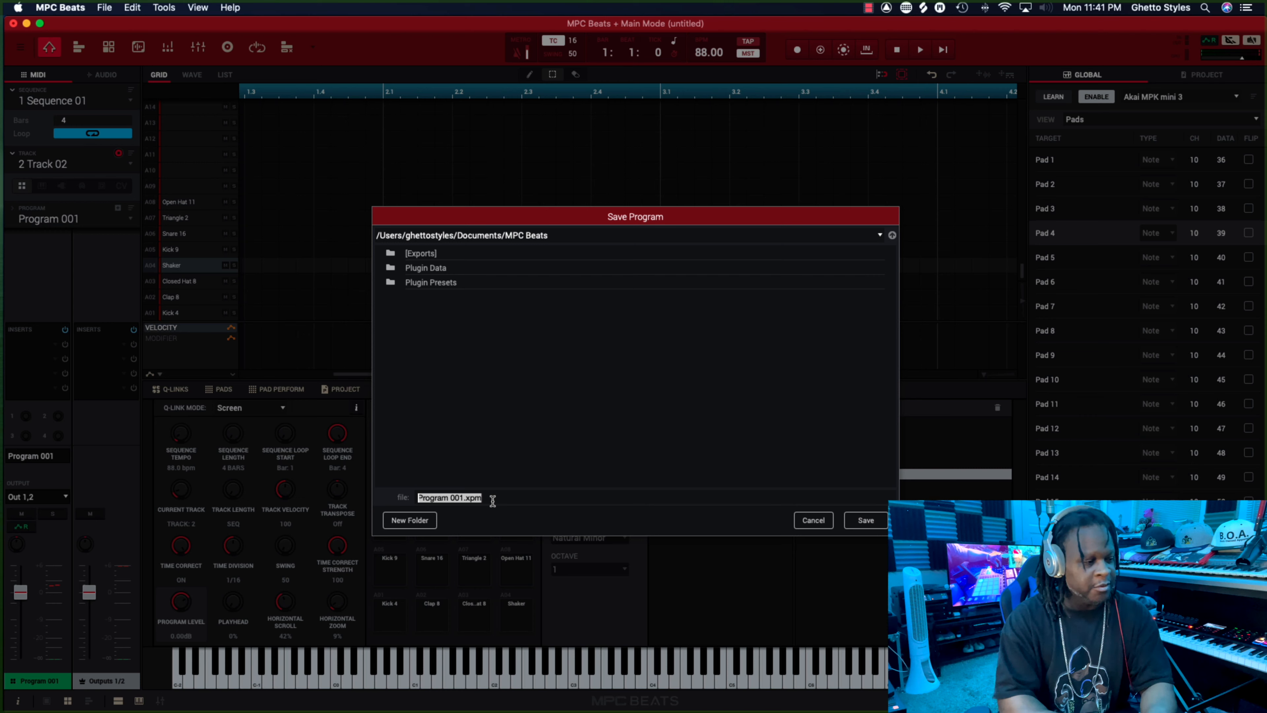
{"action": "type", "text": "Beat Street"}
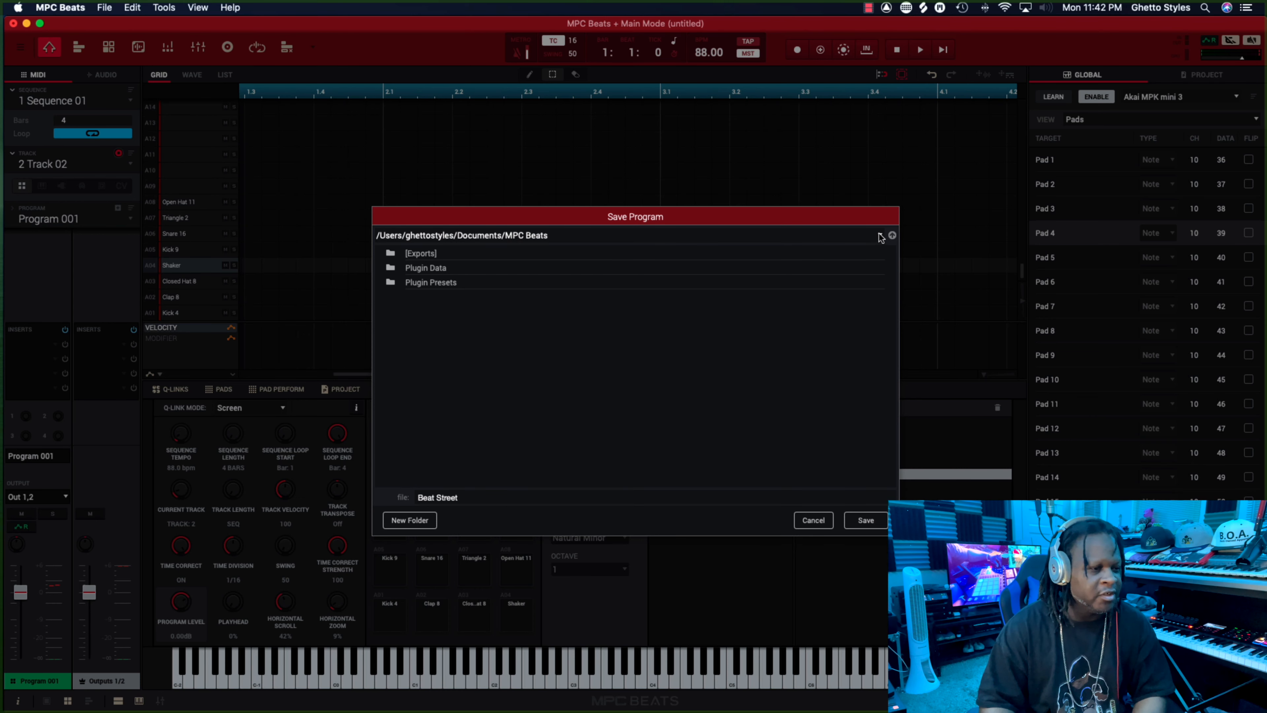
{"action": "left_click", "coordinate": [881, 237]}
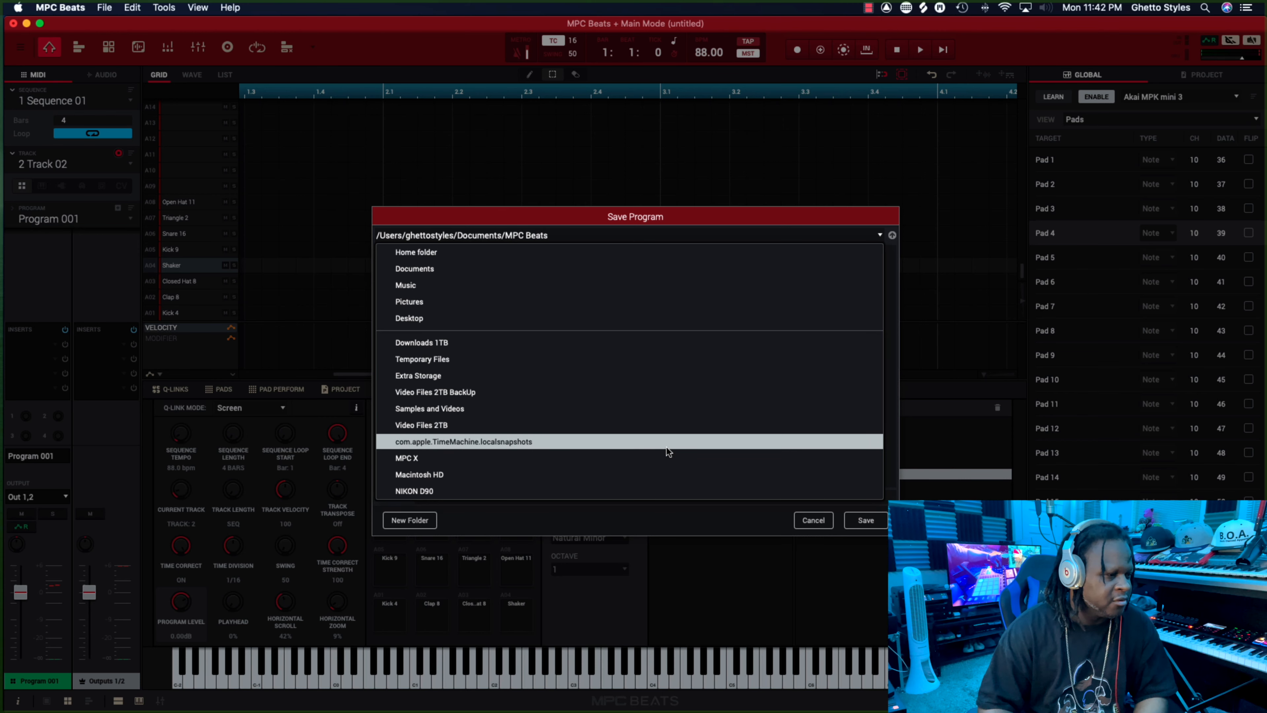
{"action": "left_click", "coordinate": [412, 375]}
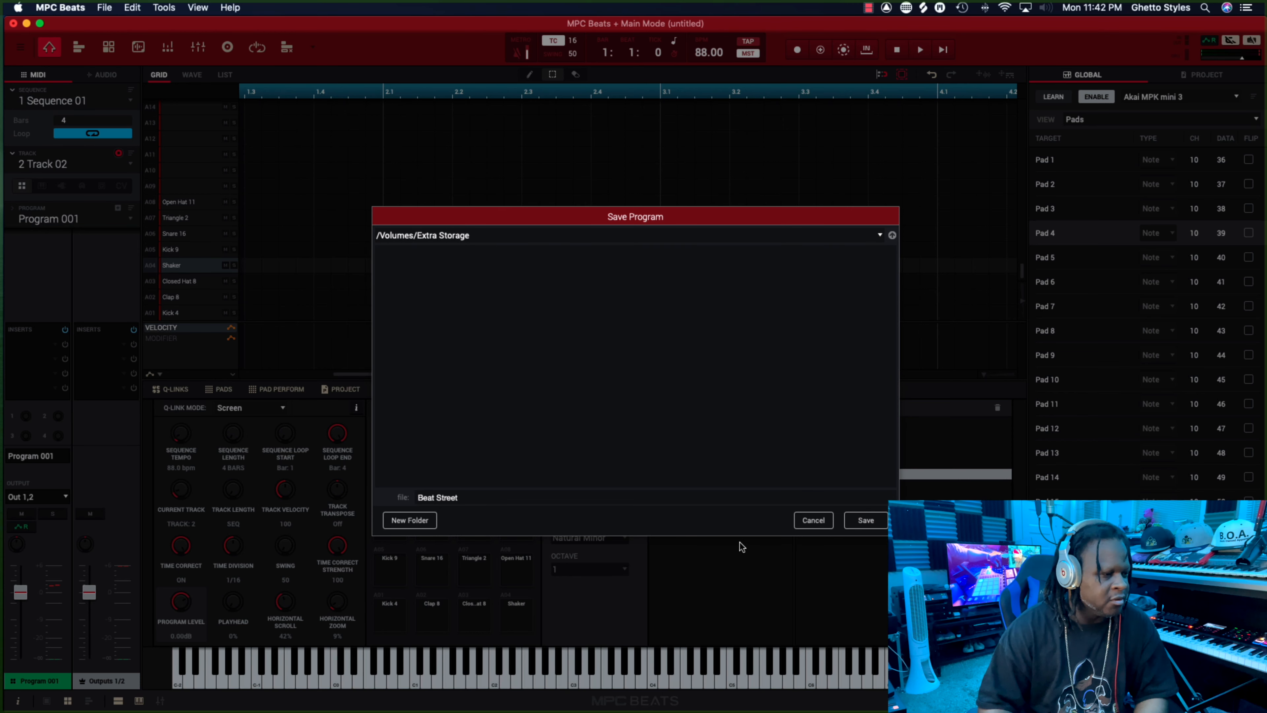
{"action": "left_click", "coordinate": [868, 522]}
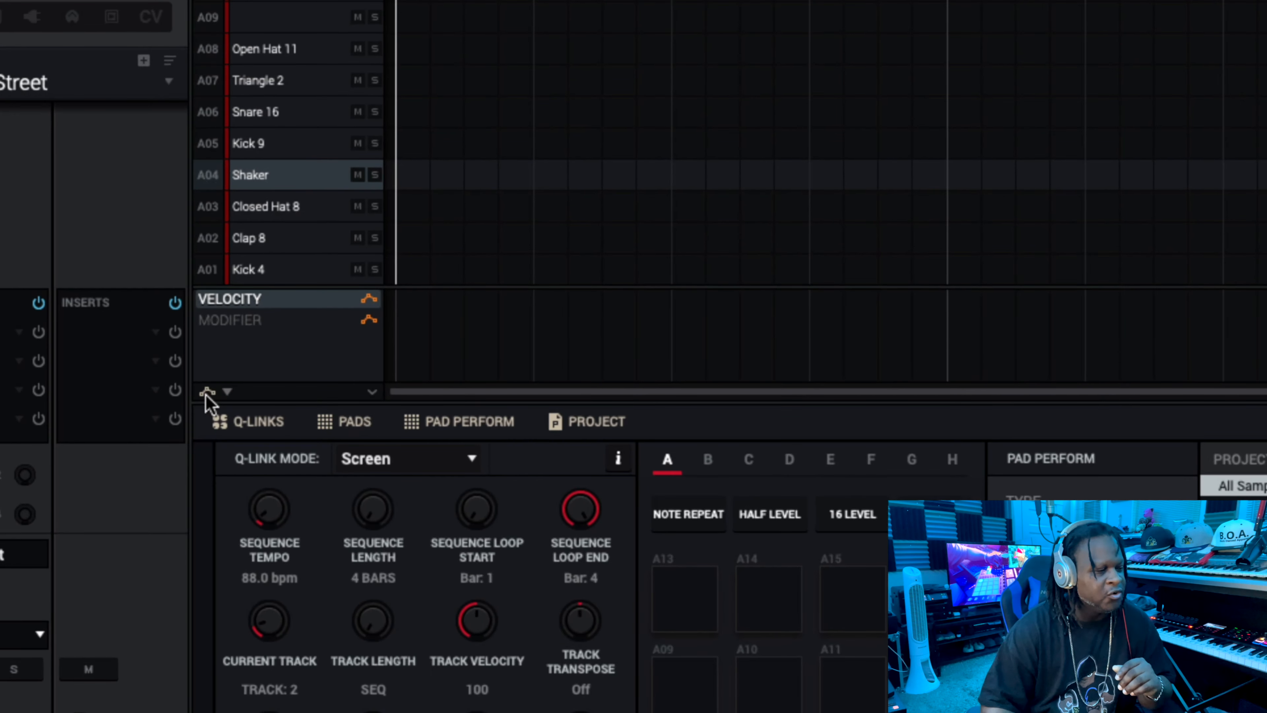
Add an automation lane for the track mixer's Pan parameter below the Track 02 grid.
{"action": "left_click", "coordinate": [229, 395]}
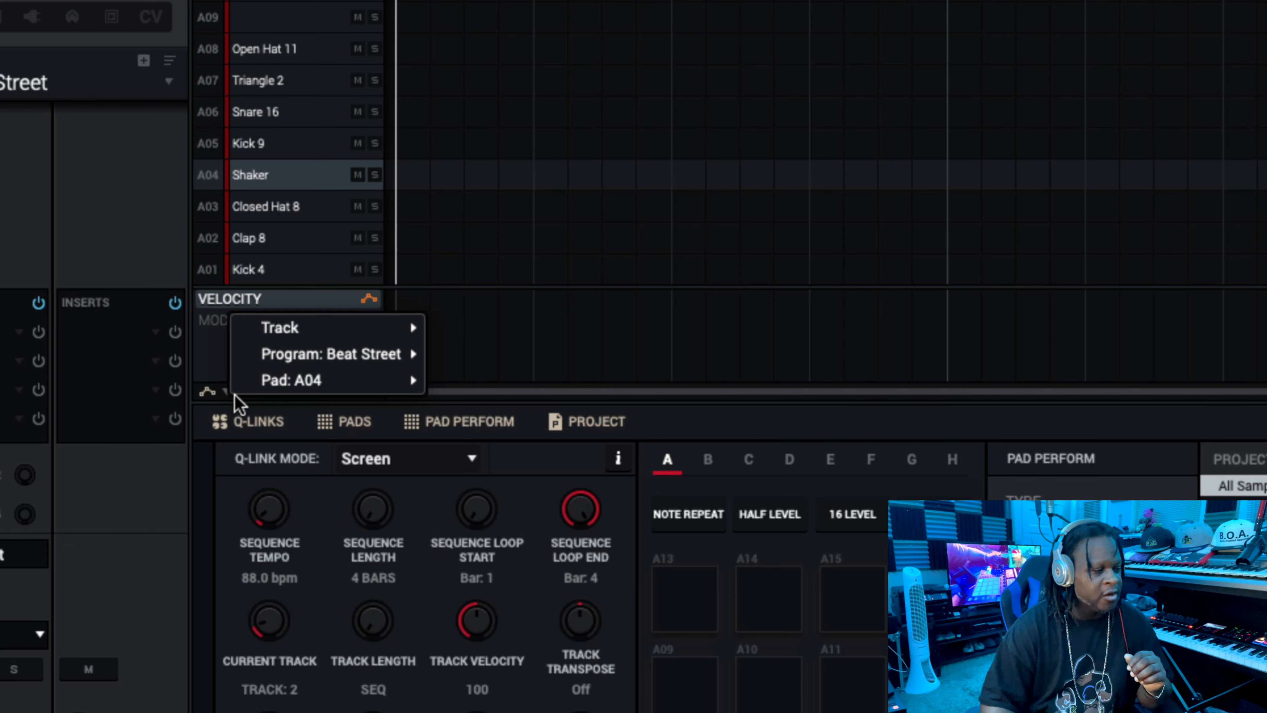
{"action": "mouse_move", "coordinate": [303, 340]}
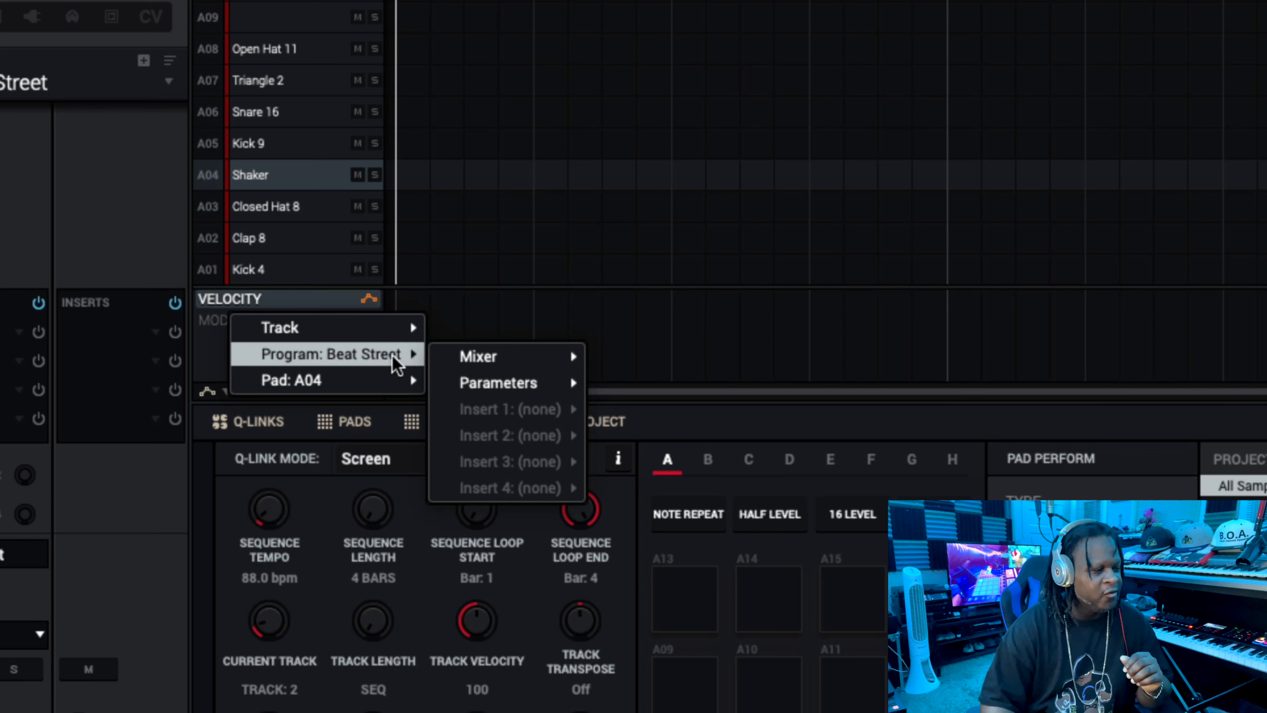
{"action": "mouse_move", "coordinate": [385, 387]}
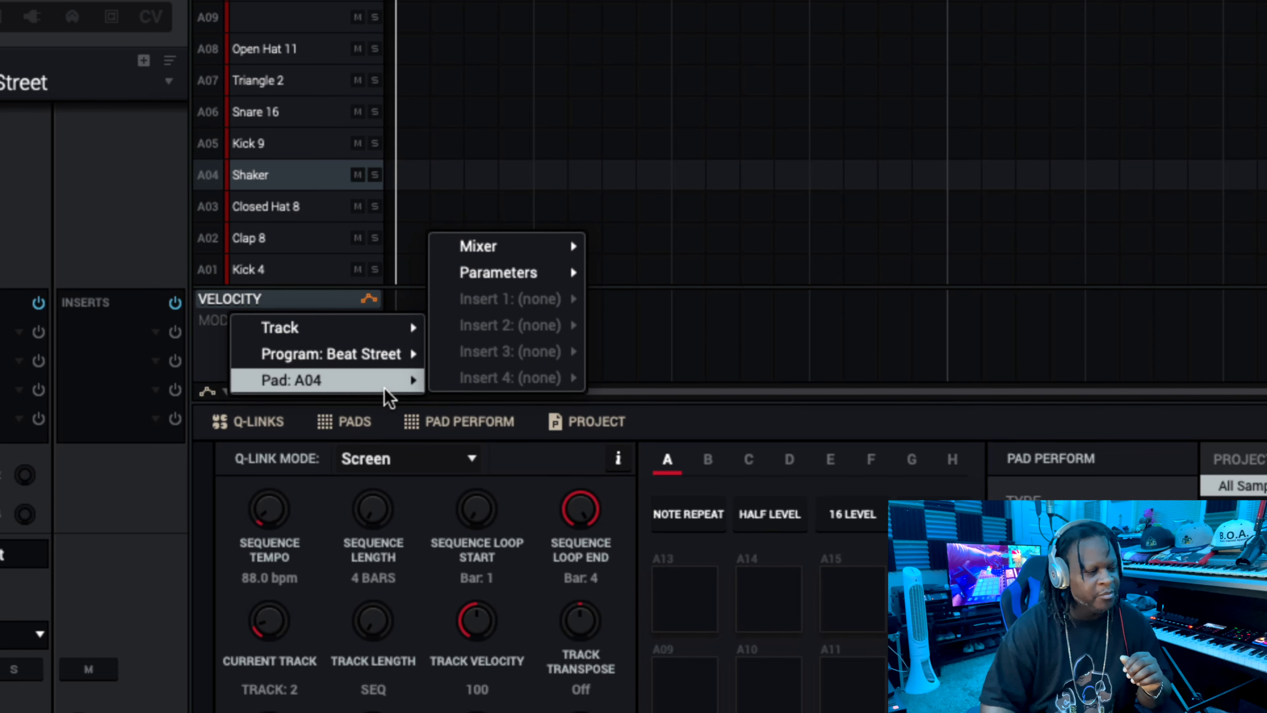
{"action": "mouse_move", "coordinate": [361, 330]}
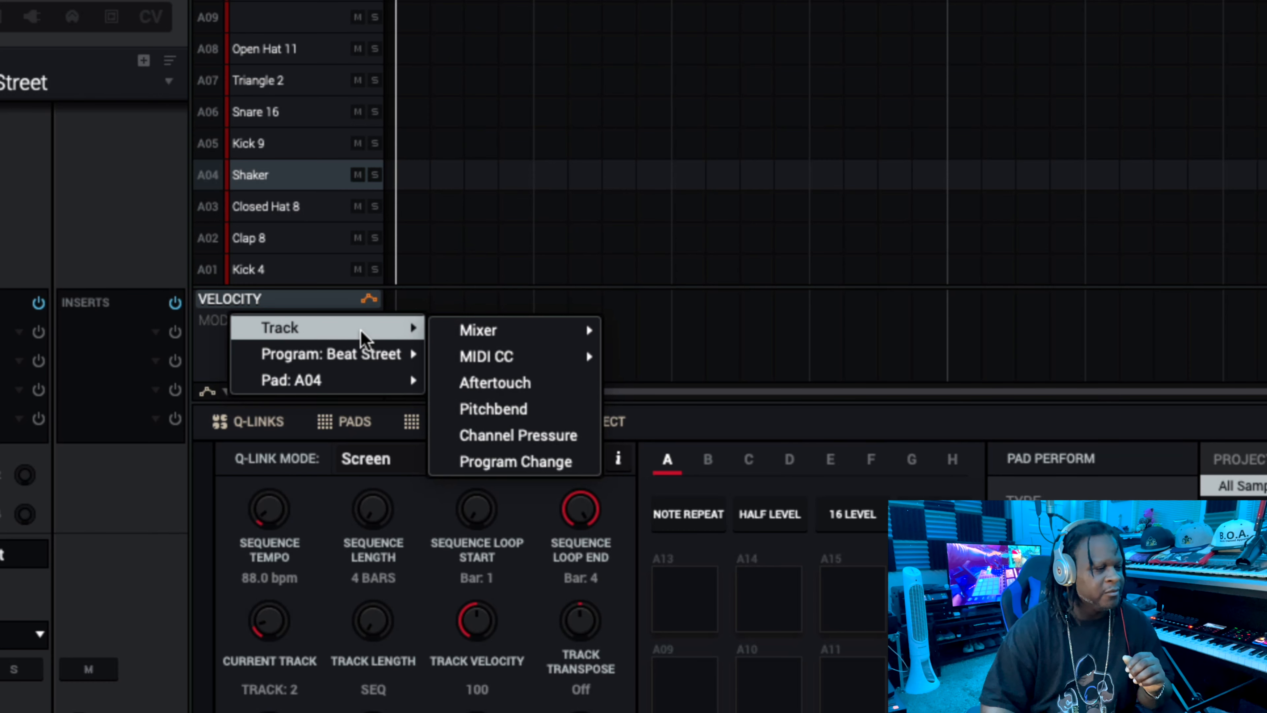
{"action": "mouse_move", "coordinate": [452, 332]}
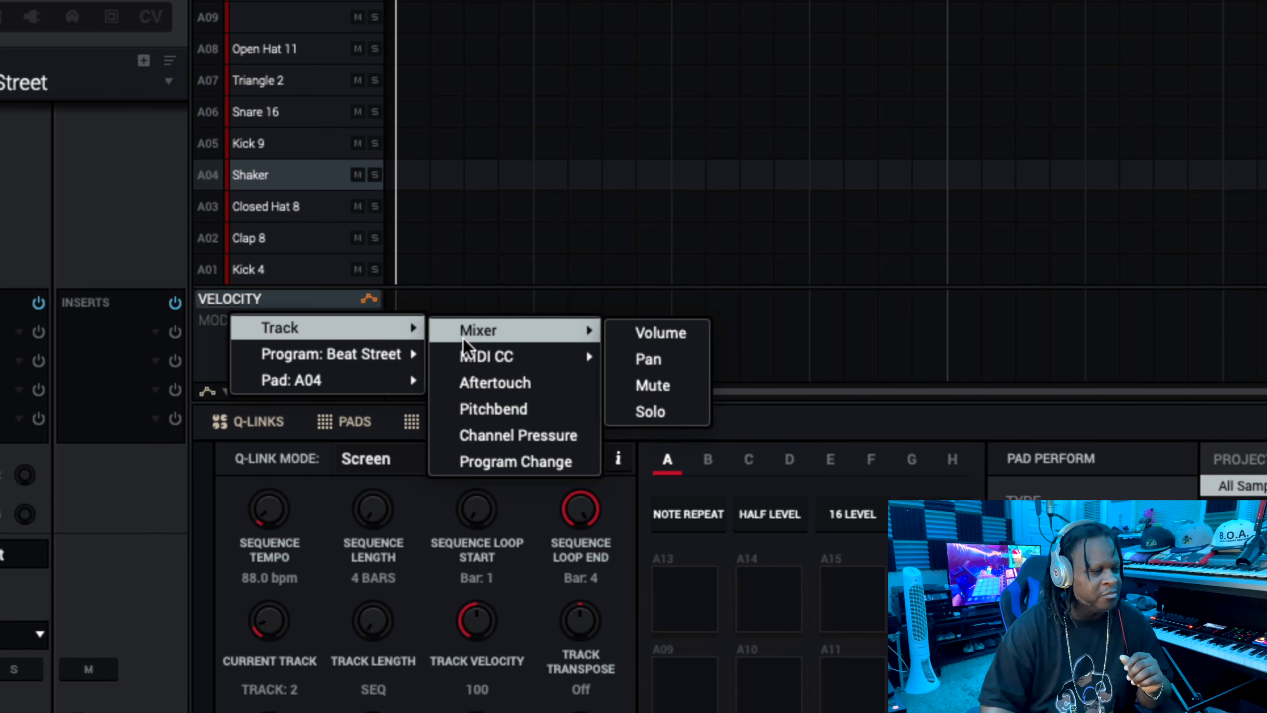
{"action": "left_click", "coordinate": [648, 360]}
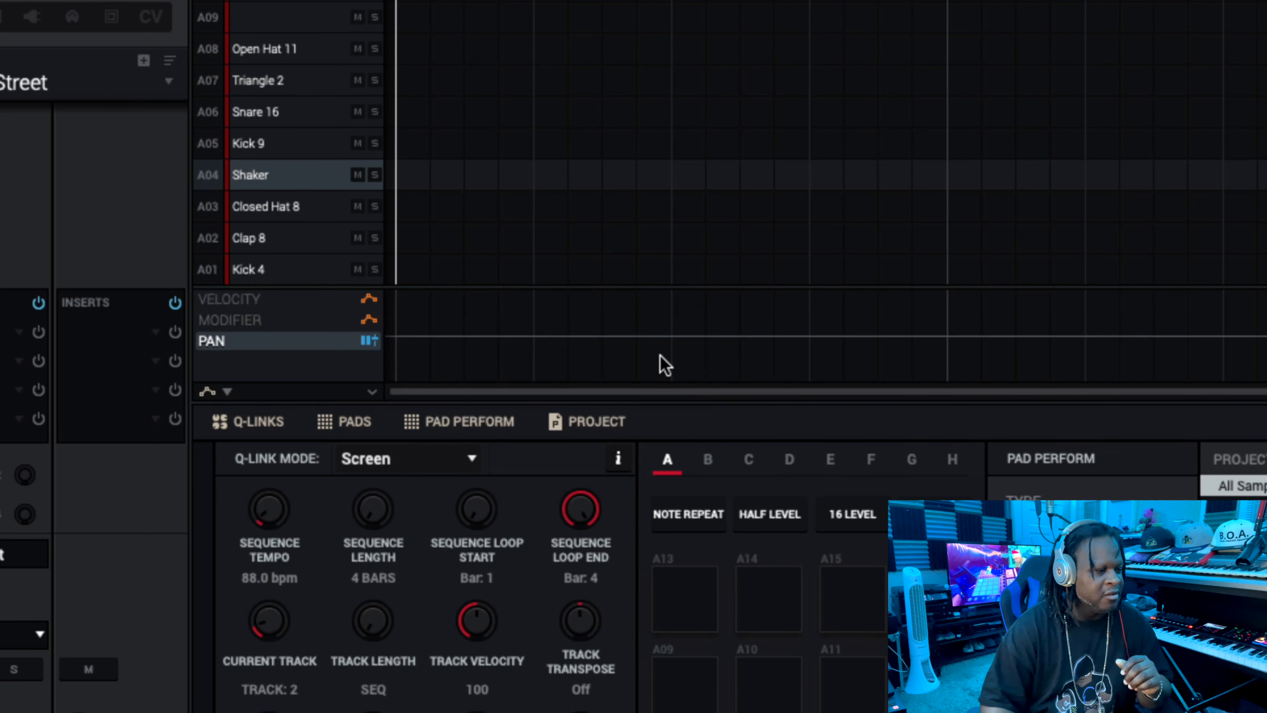
{"action": "scroll", "coordinate": [588, 375], "scroll_direction": "right", "scroll_amount": 1}
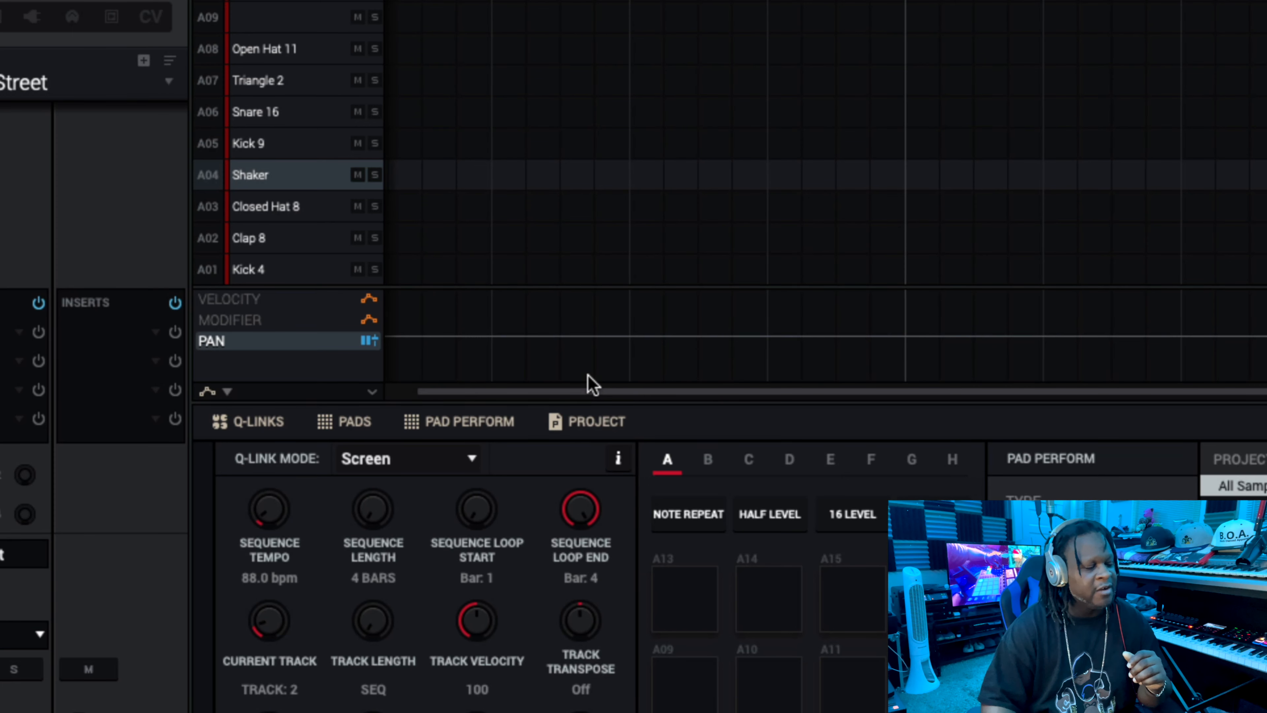
{"action": "scroll", "coordinate": [588, 375], "scroll_direction": "left", "scroll_amount": 1}
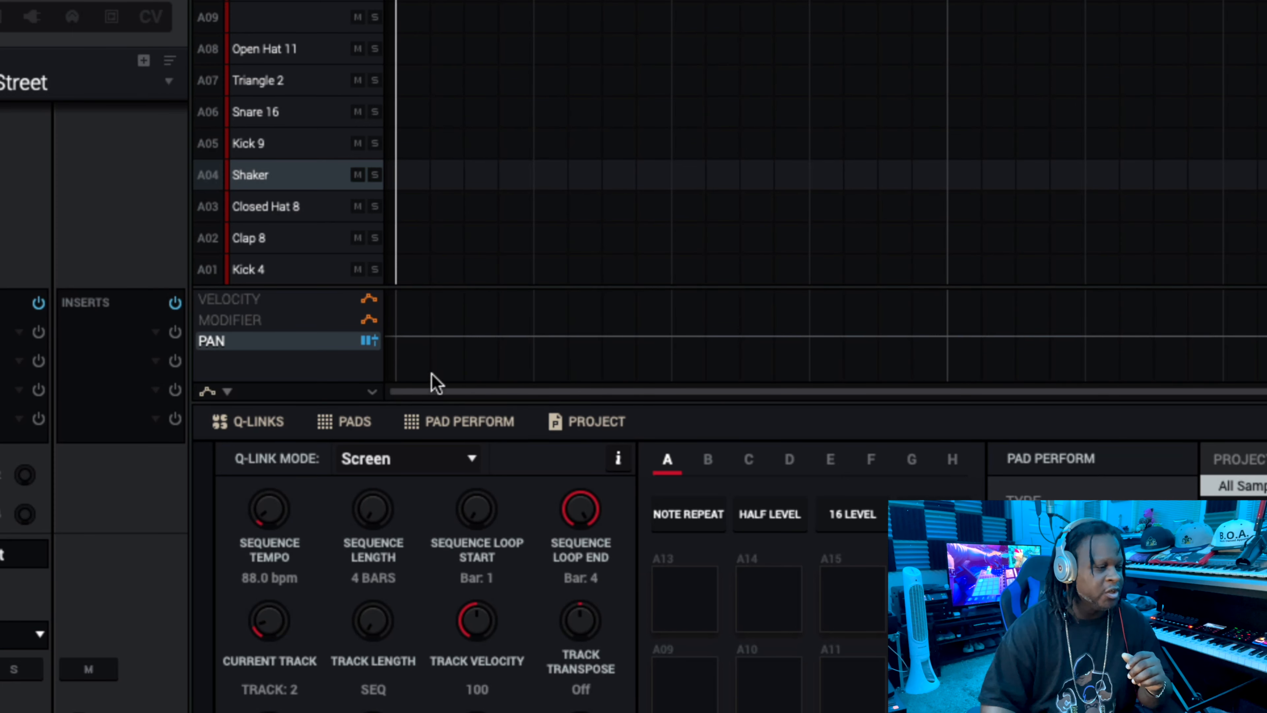
{"action": "scroll", "coordinate": [1129, 348], "scroll_direction": "right", "scroll_amount": 3}
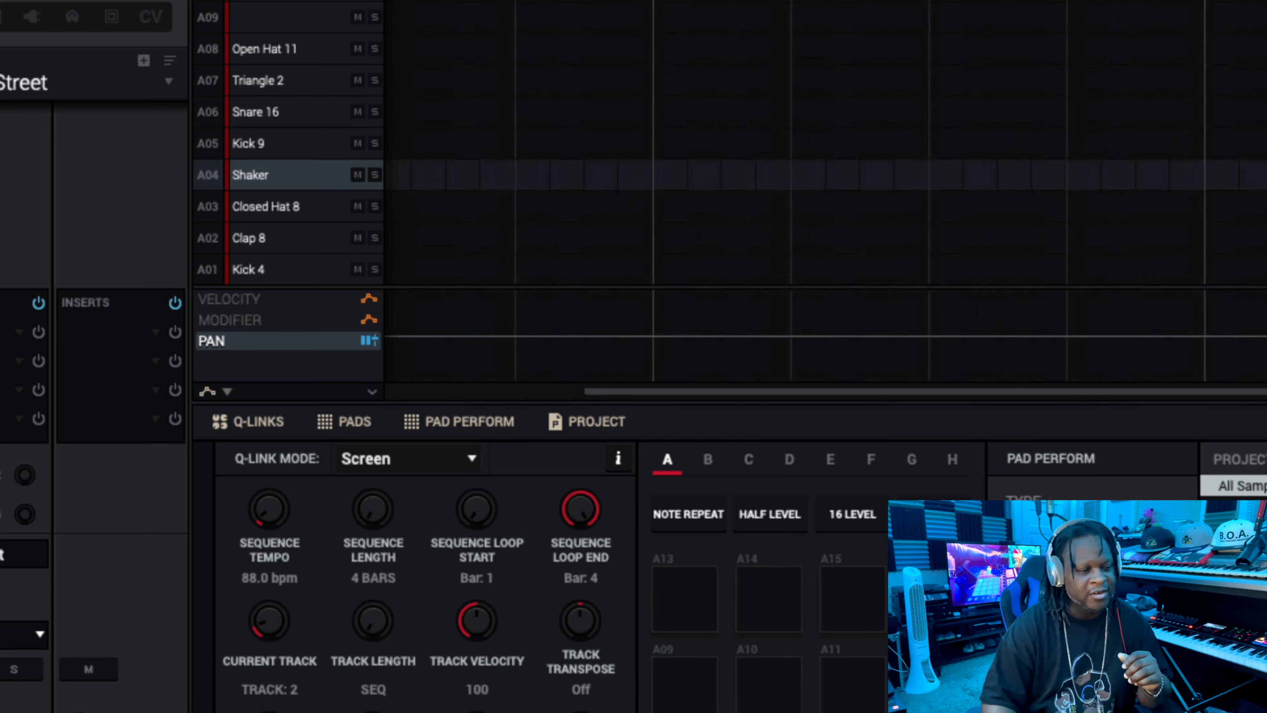
{"action": "scroll", "coordinate": [1230, 351], "scroll_direction": "left", "scroll_amount": 3}
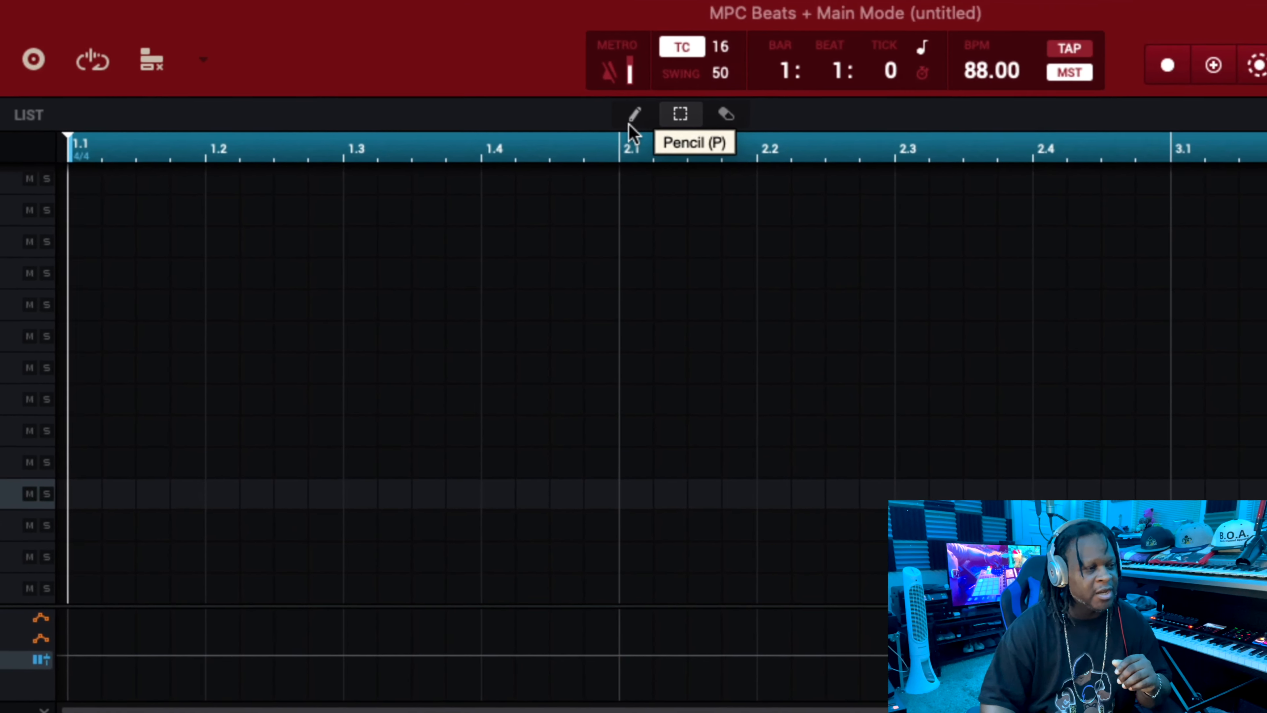
Draw a wave-shaped pan automation curve with the pencil, swinging alternately left and right from about 1.3 onward.
{"action": "left_click", "coordinate": [631, 123]}
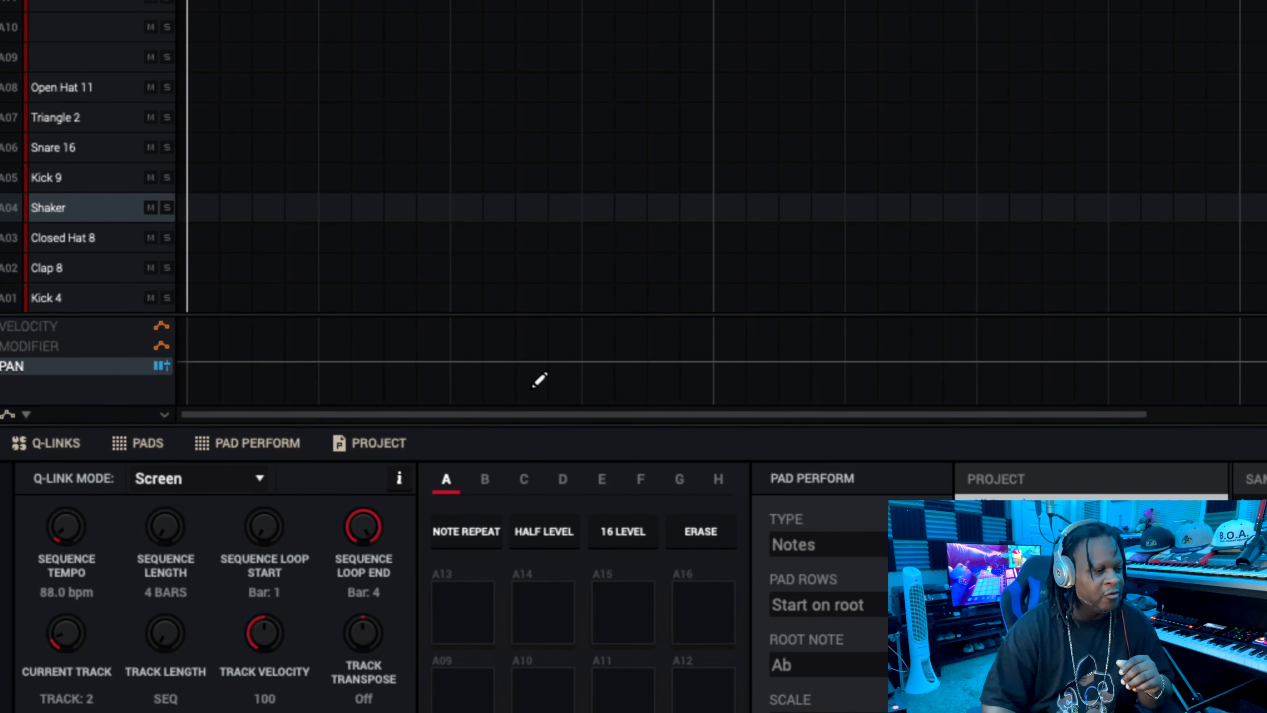
{"action": "mouse_move", "coordinate": [540, 380]}
{"action": "left_mouse_down"}
{"action": "mouse_move", "coordinate": [698, 319]}
{"action": "mouse_move", "coordinate": [855, 390]}
{"action": "left_mouse_up"}
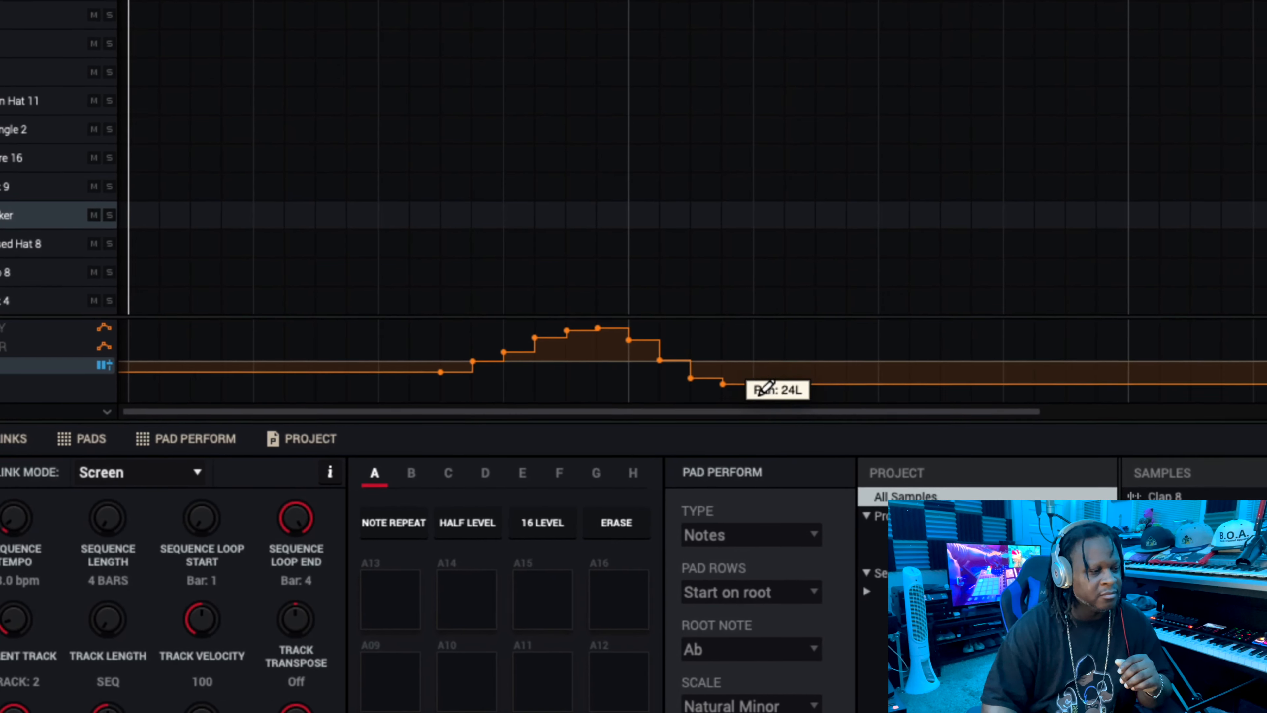
{"action": "mouse_move", "coordinate": [758, 393]}
{"action": "left_mouse_down"}
{"action": "mouse_move", "coordinate": [898, 392]}
{"action": "mouse_move", "coordinate": [1022, 317]}
{"action": "left_mouse_up"}
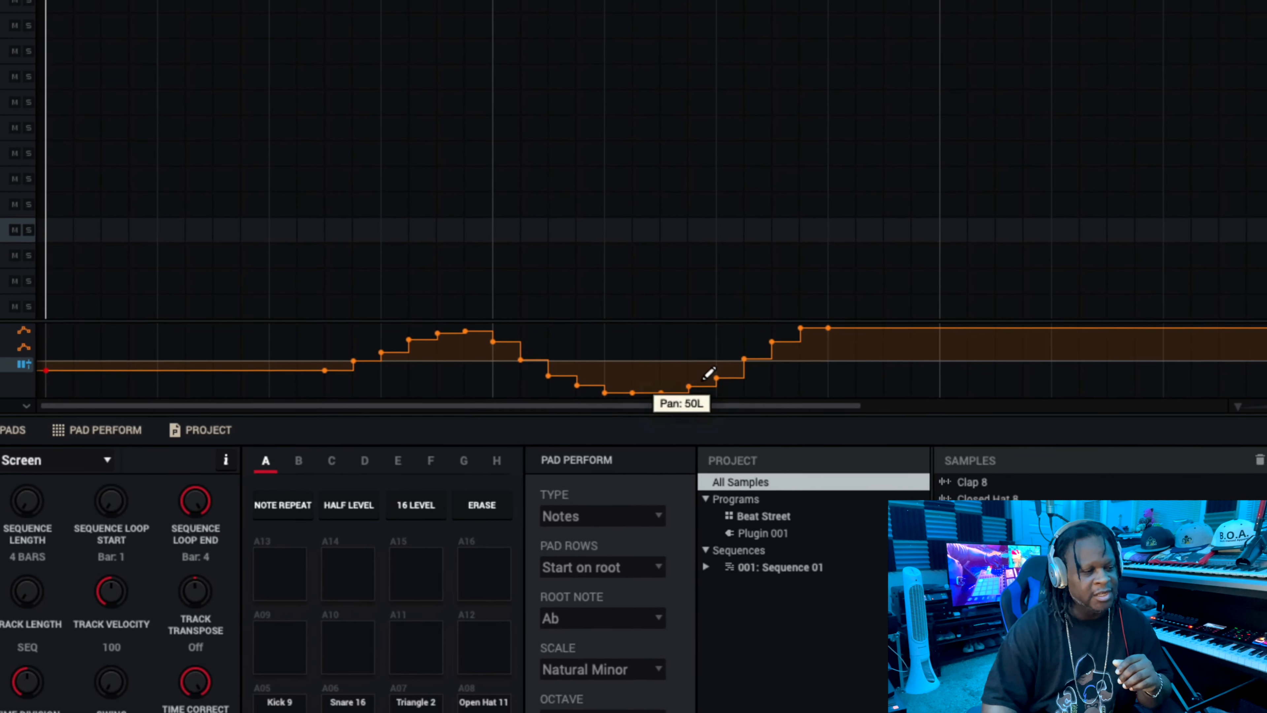
{"action": "scroll", "coordinate": [886, 356], "scroll_direction": "right", "scroll_amount": 8}
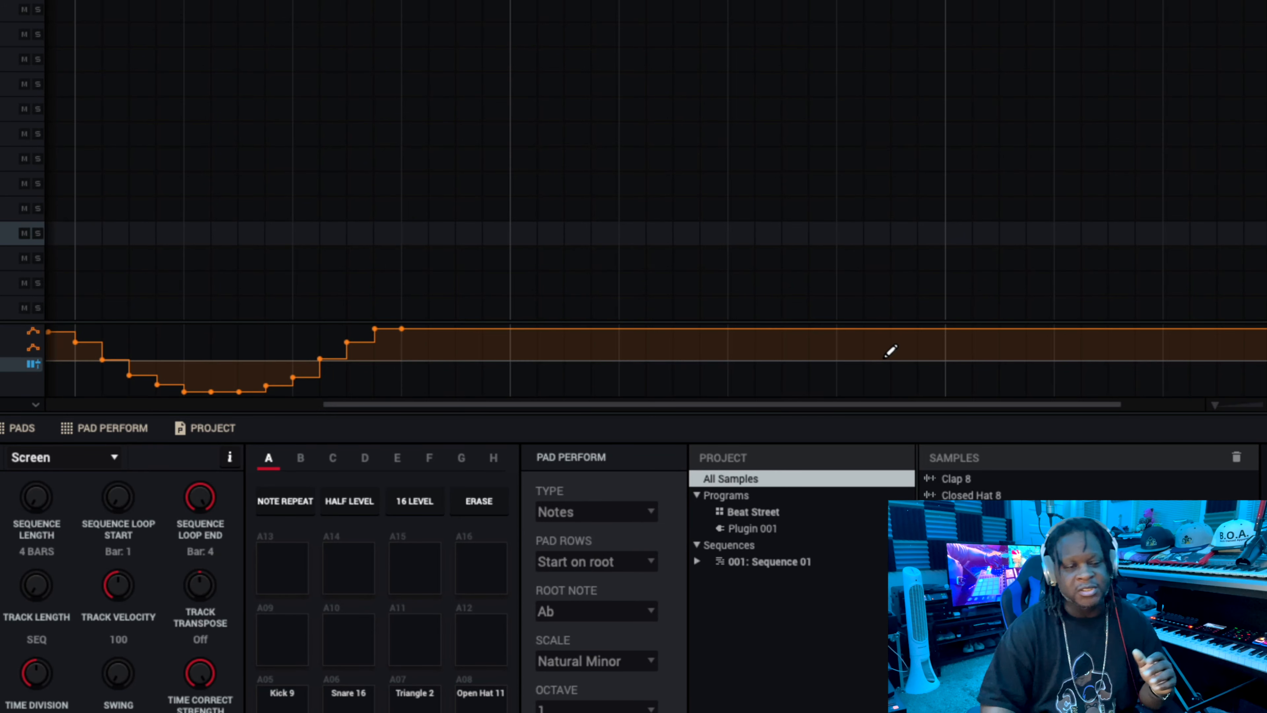
{"action": "scroll", "coordinate": [506, 351], "scroll_direction": "left", "scroll_amount": 8}
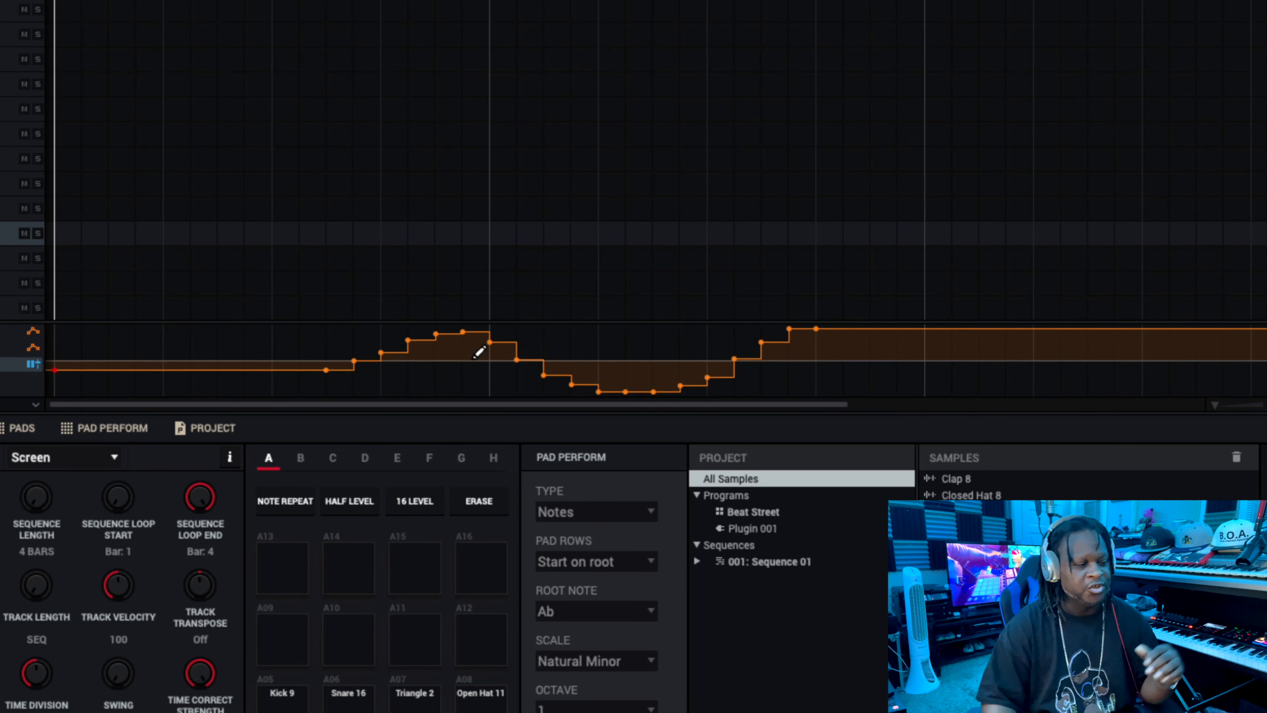
{"action": "mouse_move", "coordinate": [816, 329]}
{"action": "left_mouse_down"}
{"action": "mouse_move", "coordinate": [854, 329]}
{"action": "mouse_move", "coordinate": [948, 385]}
{"action": "mouse_move", "coordinate": [1083, 322]}
{"action": "mouse_move", "coordinate": [1122, 384]}
{"action": "left_mouse_up"}
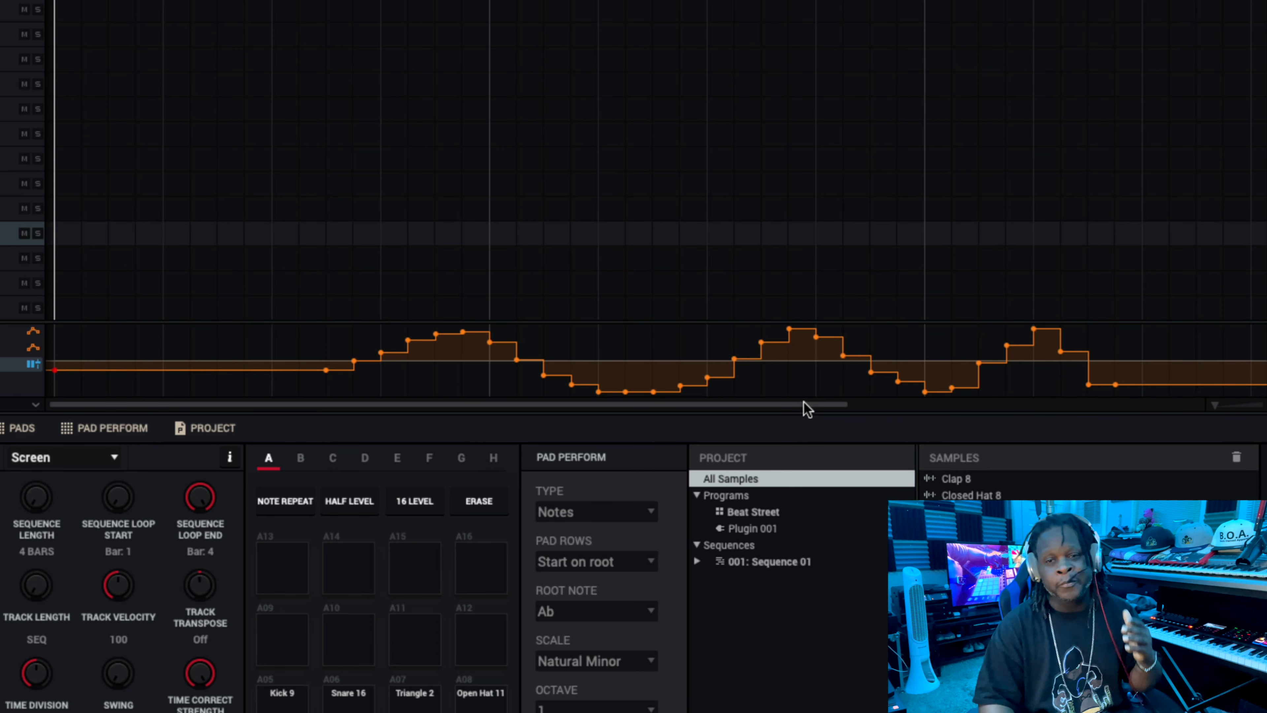
Redraw the pan automation from about 1.3 onward as a smoother wave with finer steps.
{"action": "scroll", "coordinate": [803, 402], "scroll_direction": "right", "scroll_amount": 3}
{"action": "scroll", "coordinate": [793, 403], "scroll_direction": "left", "scroll_amount": 3}
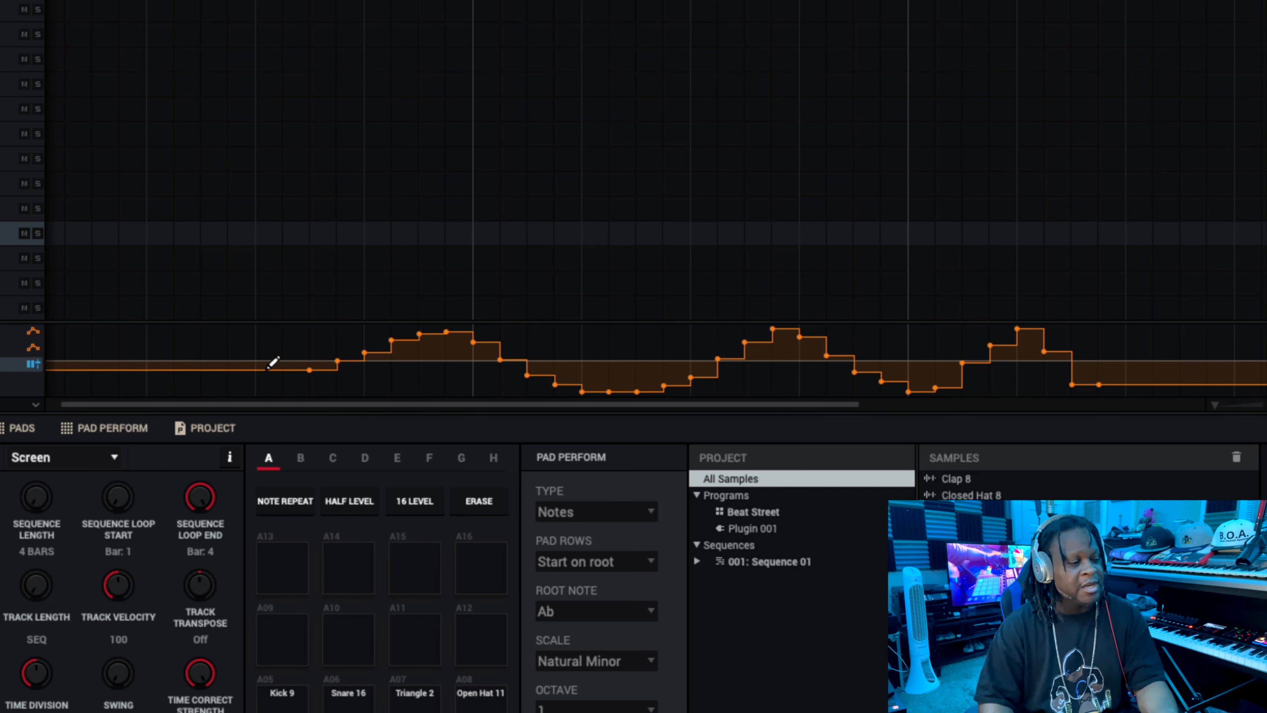
{"action": "scroll", "coordinate": [274, 361], "scroll_direction": "left", "scroll_amount": 1}
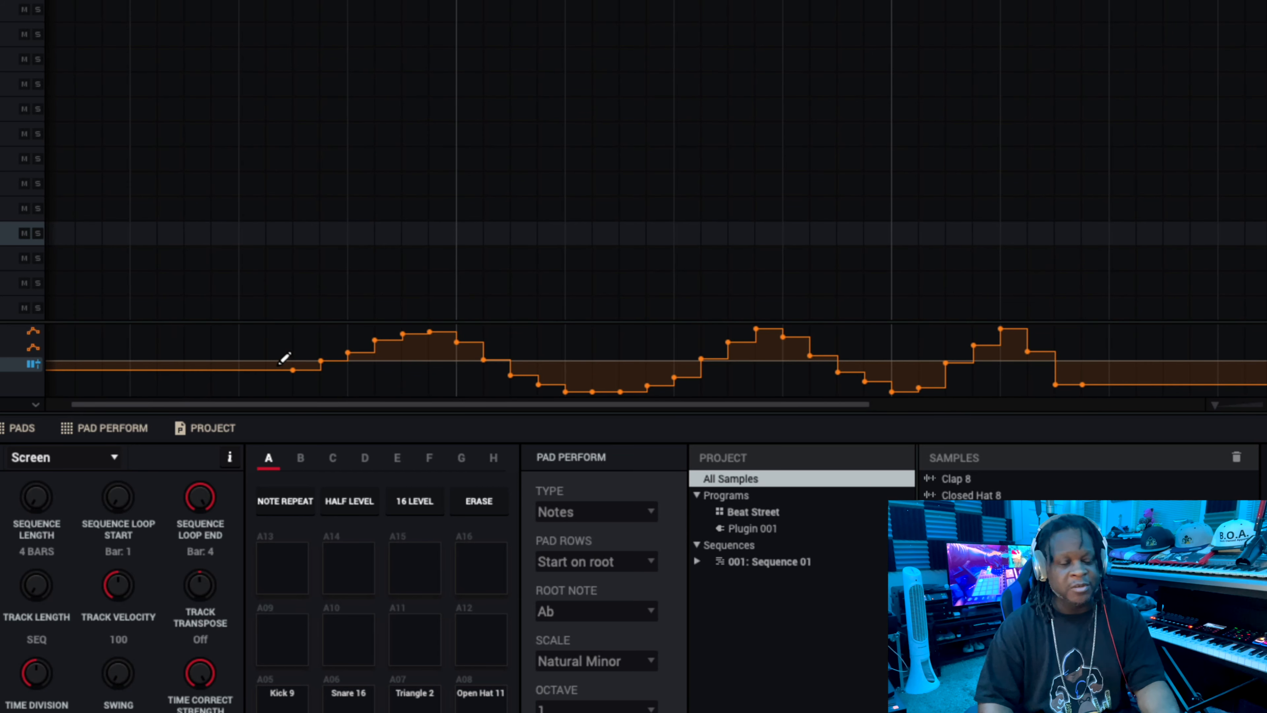
{"action": "mouse_move", "coordinate": [282, 359]}
{"action": "left_mouse_down"}
{"action": "mouse_move", "coordinate": [405, 325]}
{"action": "mouse_move", "coordinate": [469, 332]}
{"action": "mouse_move", "coordinate": [554, 386]}
{"action": "mouse_move", "coordinate": [761, 323]}
{"action": "mouse_move", "coordinate": [826, 359]}
{"action": "mouse_move", "coordinate": [919, 383]}
{"action": "mouse_move", "coordinate": [1050, 332]}
{"action": "mouse_move", "coordinate": [1119, 388]}
{"action": "mouse_move", "coordinate": [1236, 360]}
{"action": "left_mouse_up"}
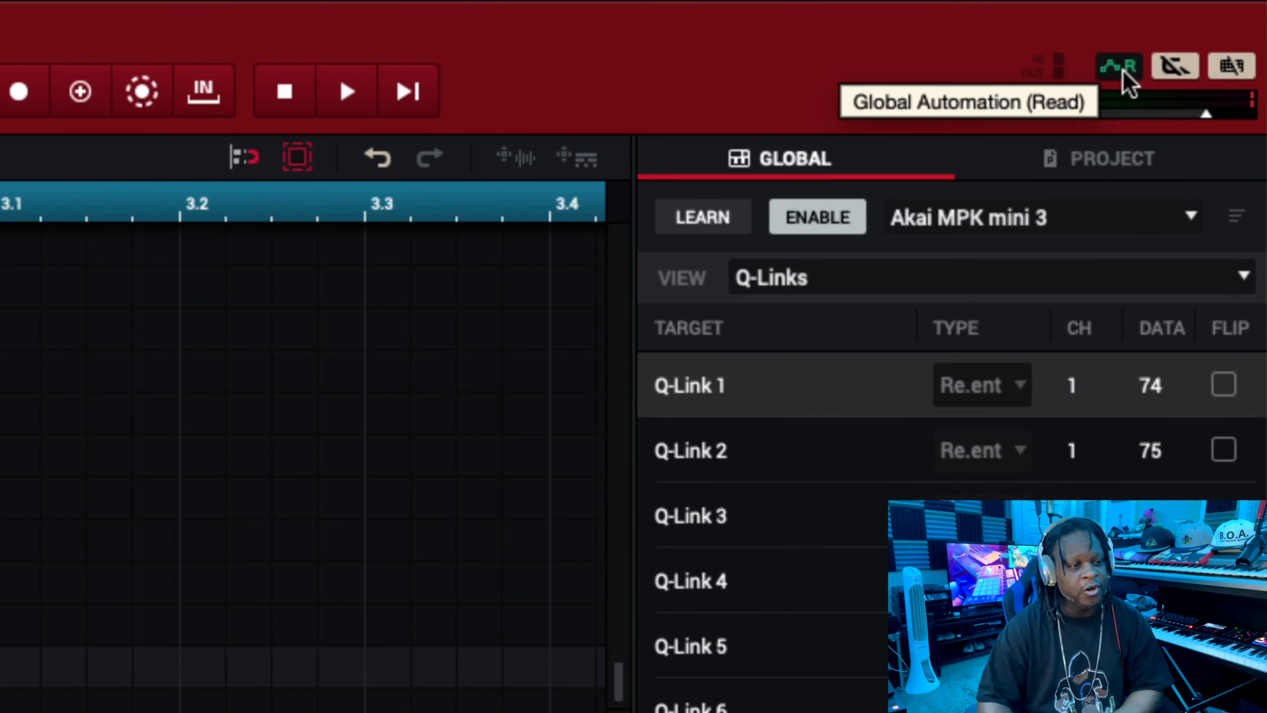
Switch global automation to write mode and record volume automation for the Beat Street program during playback.
{"action": "left_click", "coordinate": [1124, 71]}
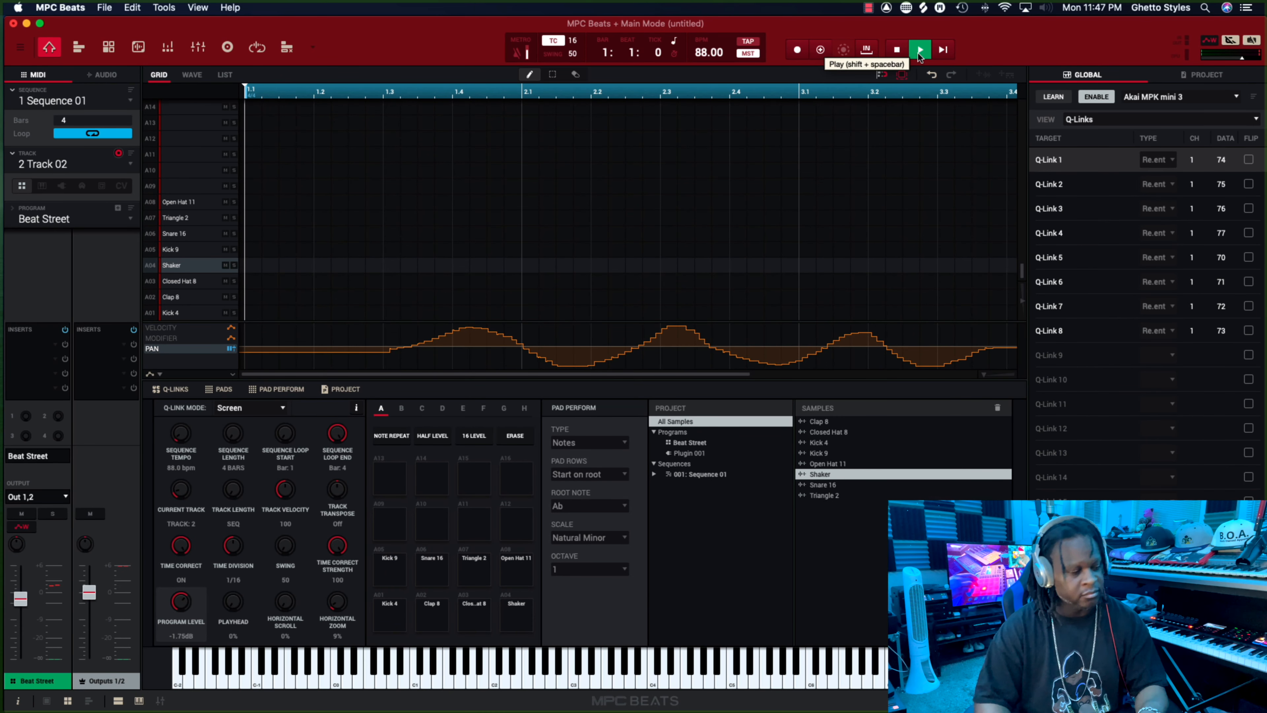
{"action": "left_click", "coordinate": [919, 54]}
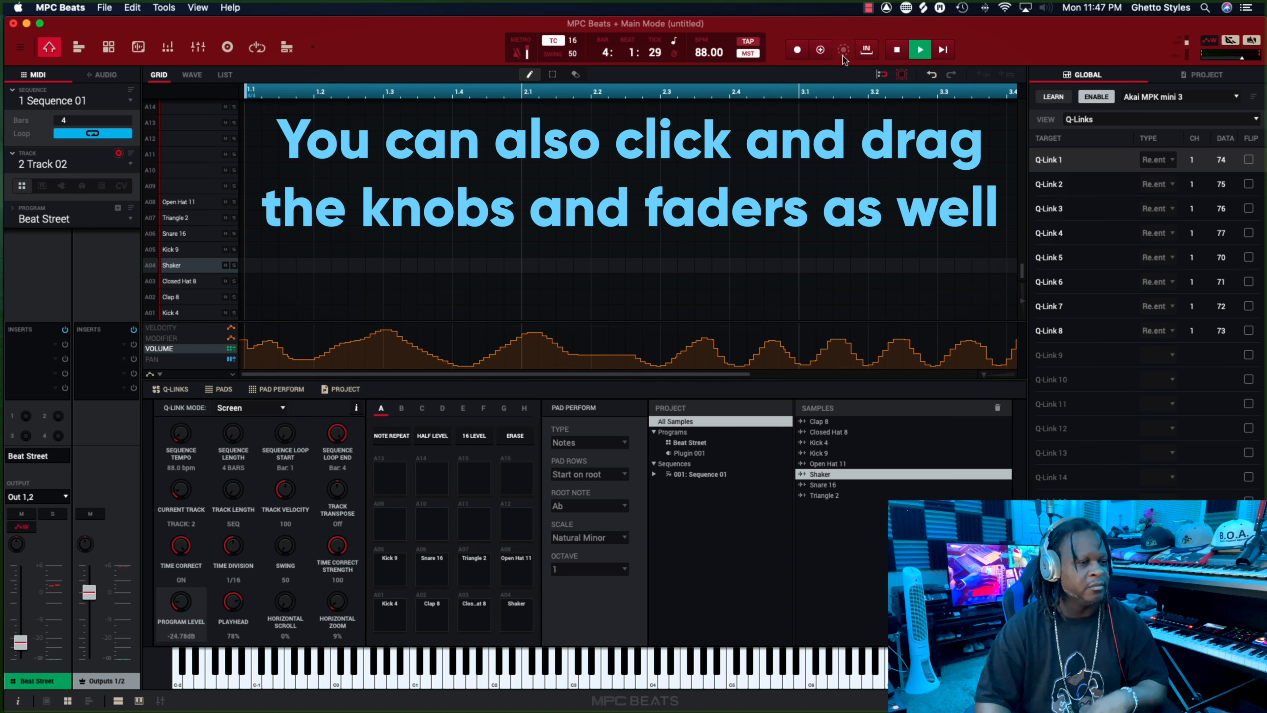
{"action": "left_click", "coordinate": [896, 52]}
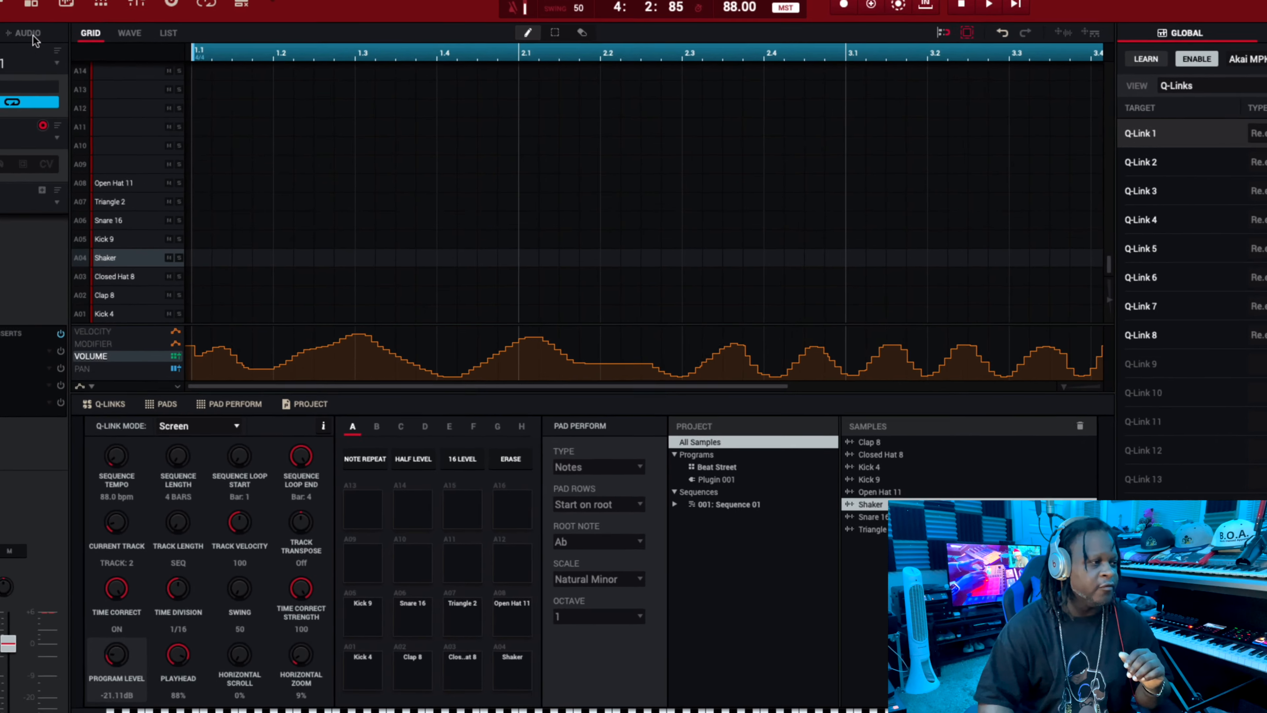
Switch to the audio track Audio 001 and place the Creepin audio file at position 1.1.
{"action": "left_click", "coordinate": [103, 74]}
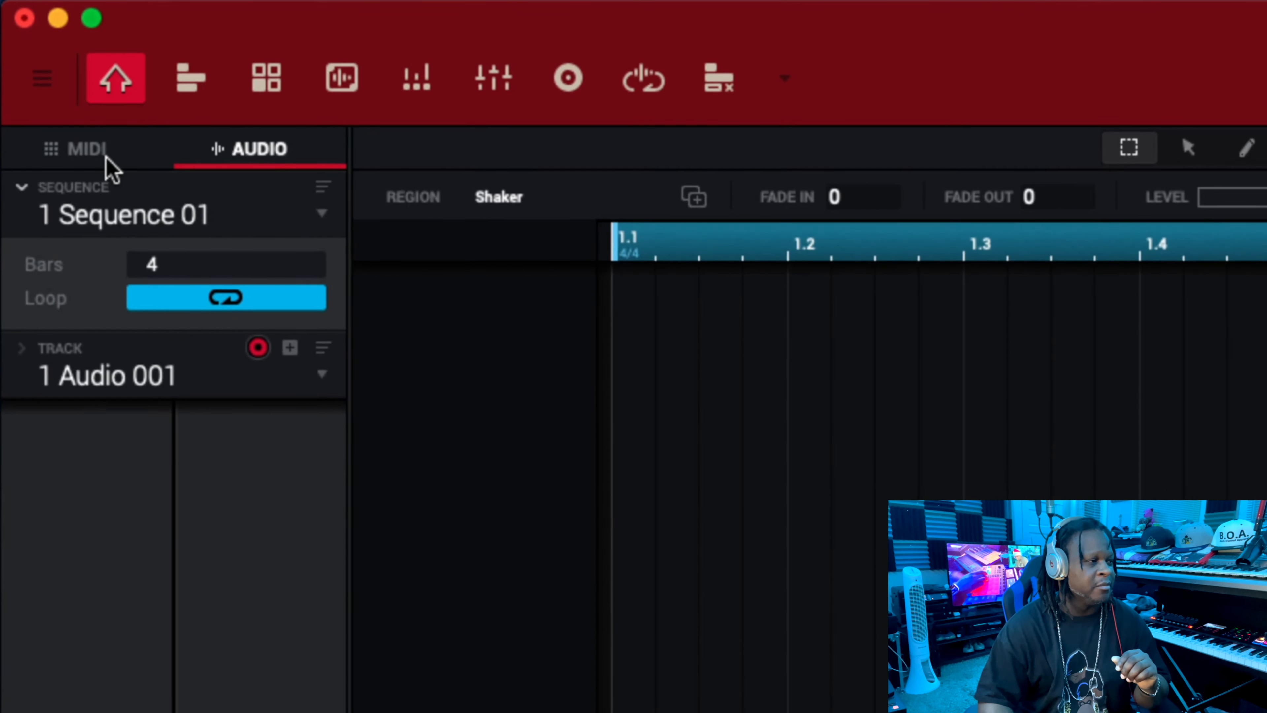
{"action": "left_click", "coordinate": [89, 167]}
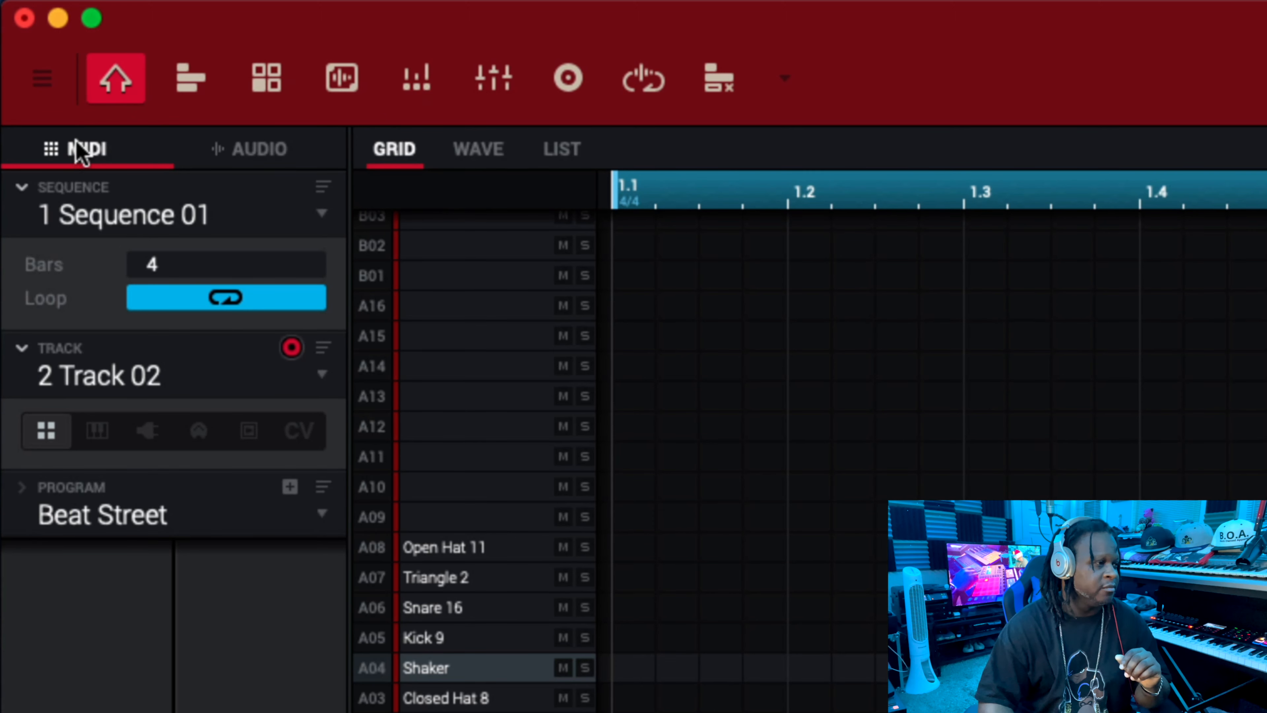
{"action": "left_click", "coordinate": [250, 150]}
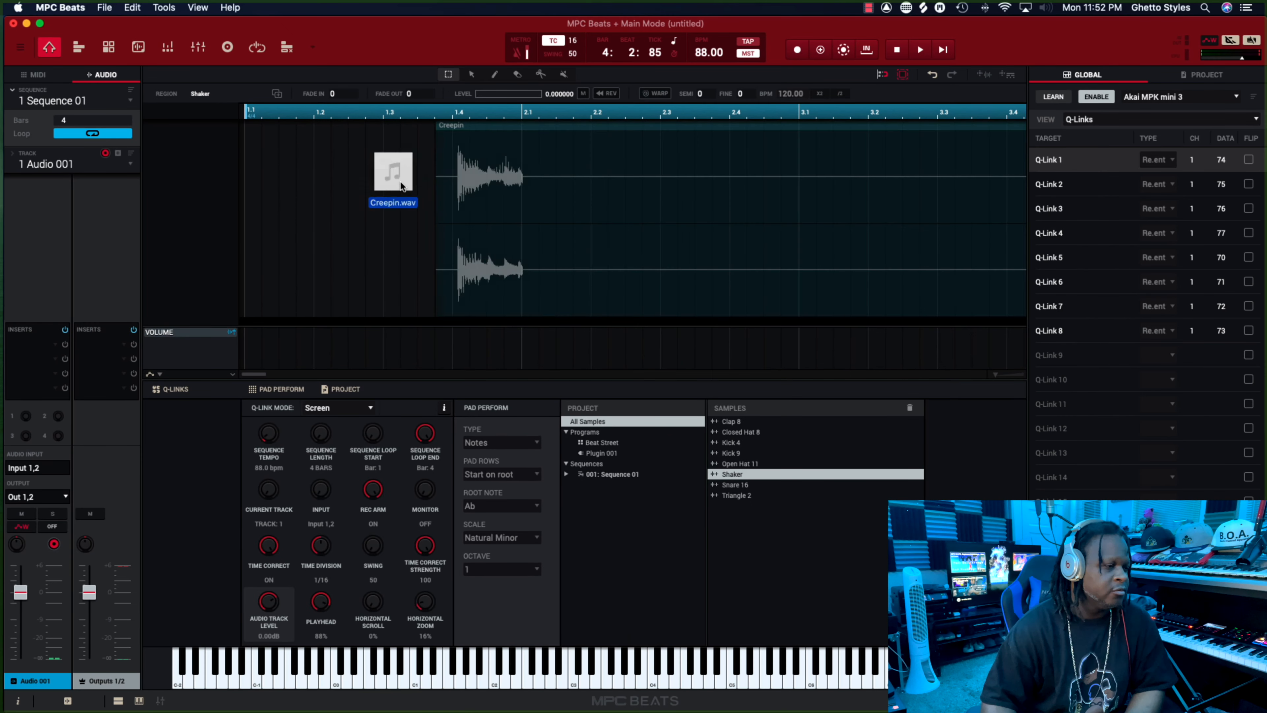
{"action": "left_click_drag", "start_coordinate": [400, 180], "coordinate": [249, 191]}
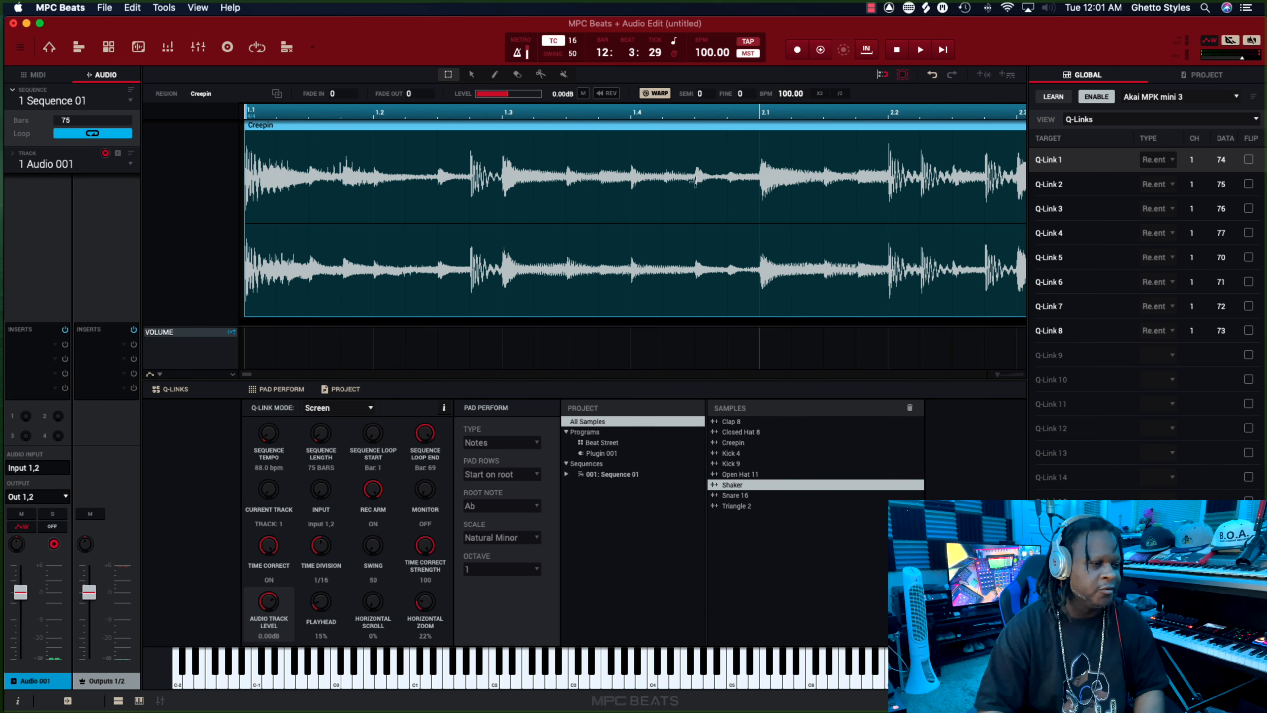
{"action": "scroll", "coordinate": [792, 248], "scroll_direction": "right", "scroll_amount": 5}
{"action": "scroll", "coordinate": [789, 243], "scroll_direction": "left", "scroll_amount": 5}
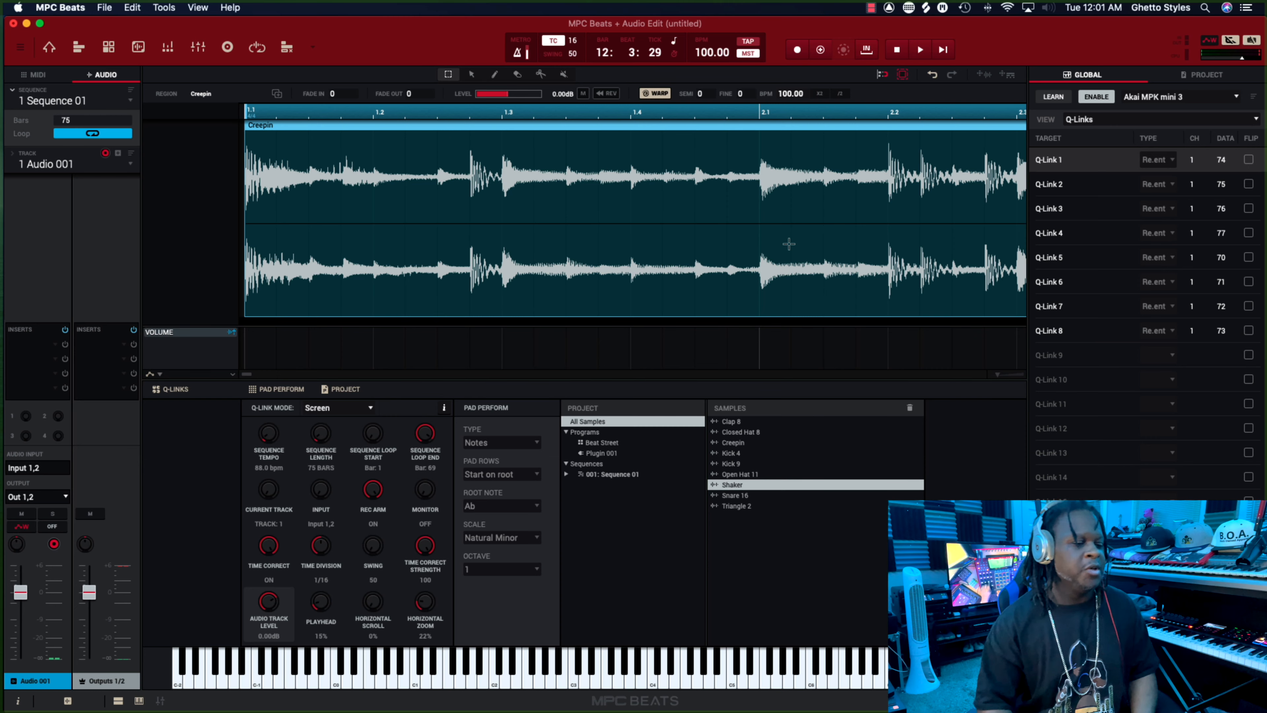
{"action": "scroll", "coordinate": [655, 203], "scroll_direction": "right", "scroll_amount": 5}
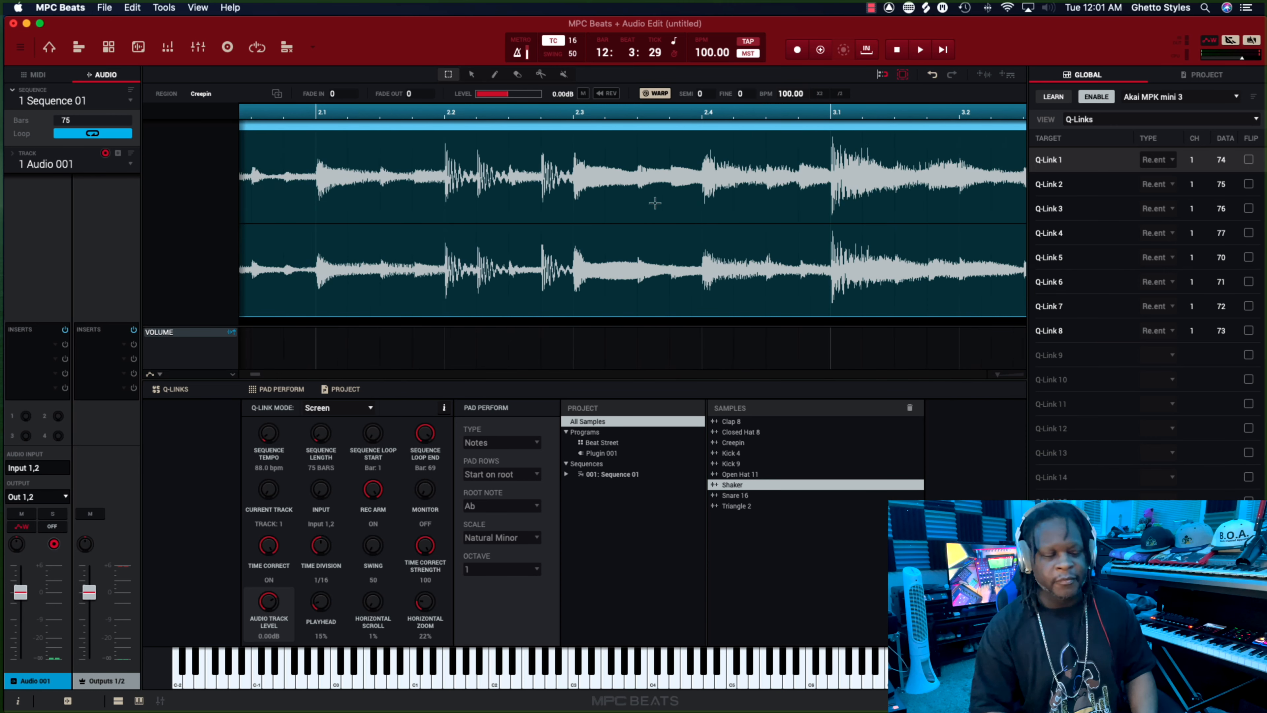
{"action": "scroll", "coordinate": [655, 204], "scroll_direction": "left", "scroll_amount": 5}
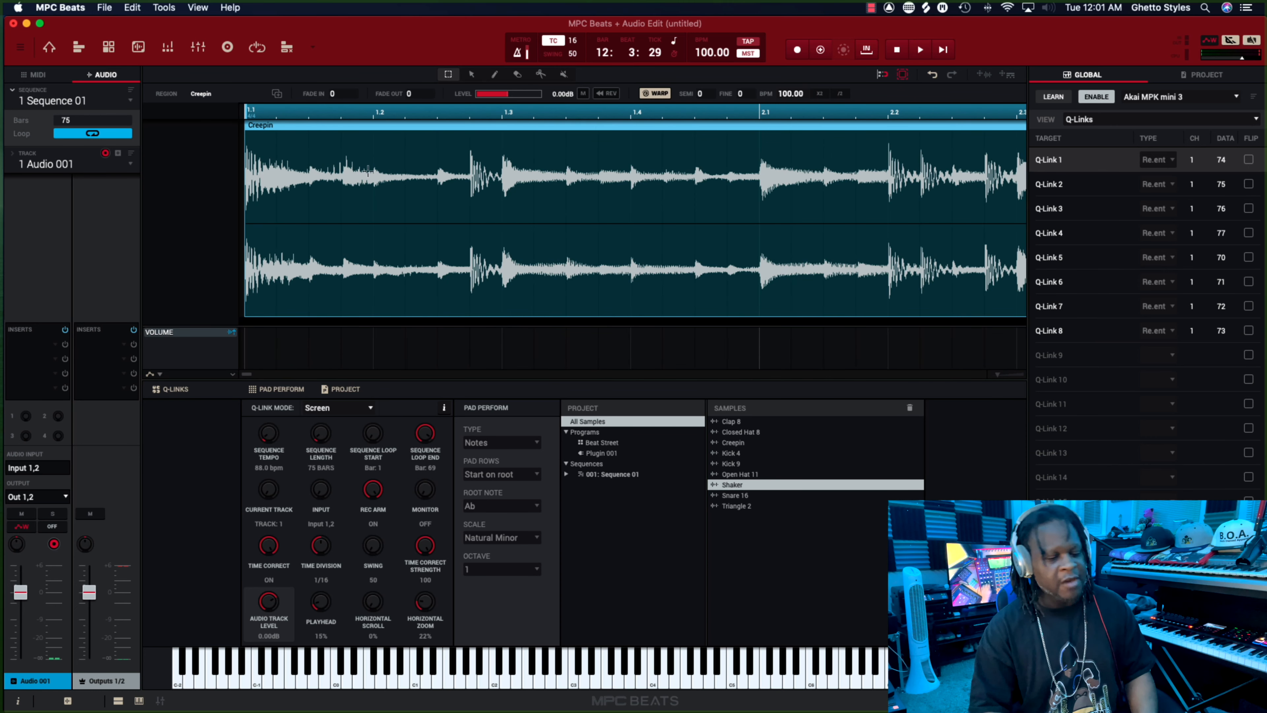
Extend the sequence loop end to bar 75 so the loop covers the whole Creepin audio clip.
{"action": "scroll", "coordinate": [367, 172], "scroll_direction": "right", "scroll_amount": 5}
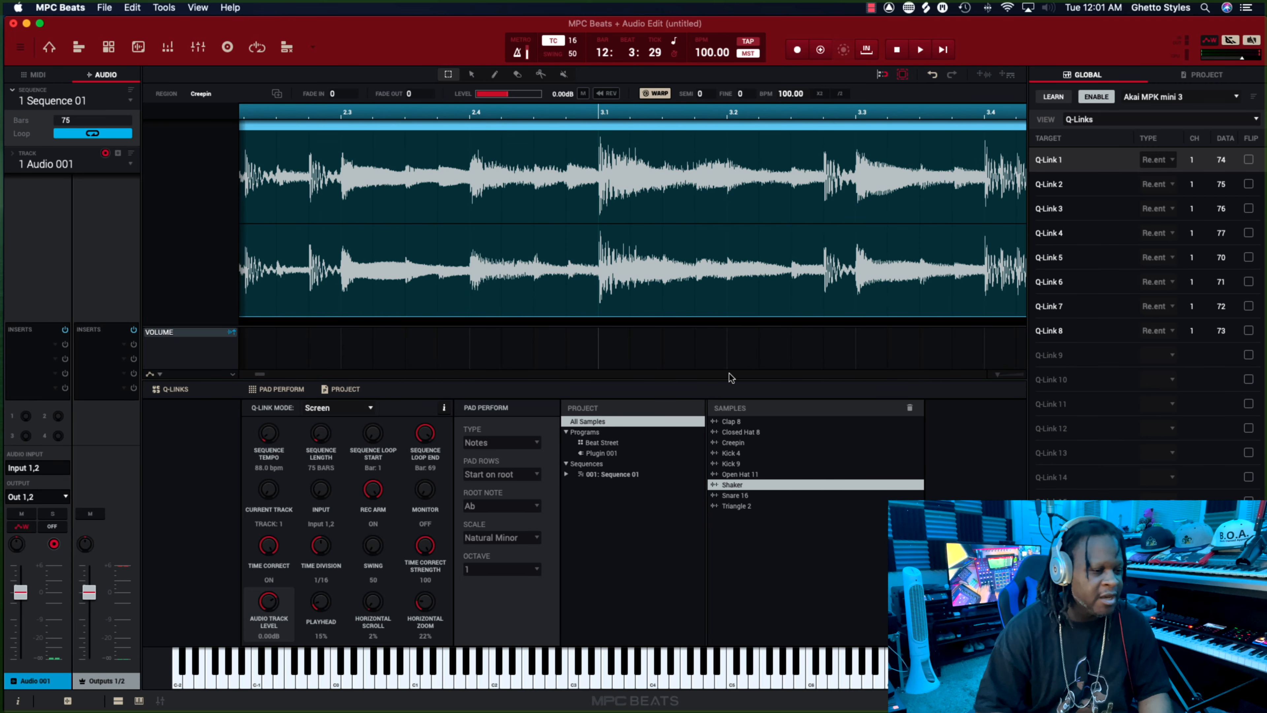
{"action": "left_click_drag", "start_coordinate": [998, 374], "coordinate": [991, 374]}
{"action": "scroll", "coordinate": [863, 276], "scroll_direction": "right", "scroll_amount": 10}
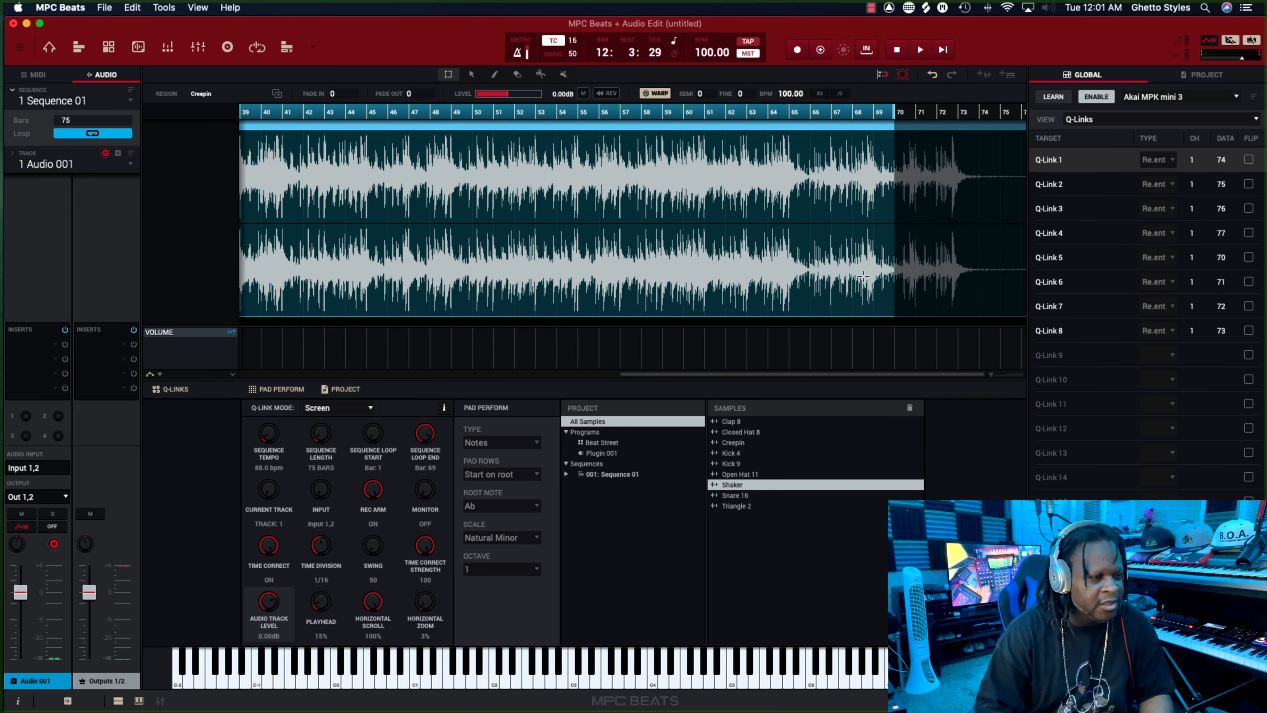
{"action": "left_click_drag", "start_coordinate": [920, 114], "coordinate": [1018, 114]}
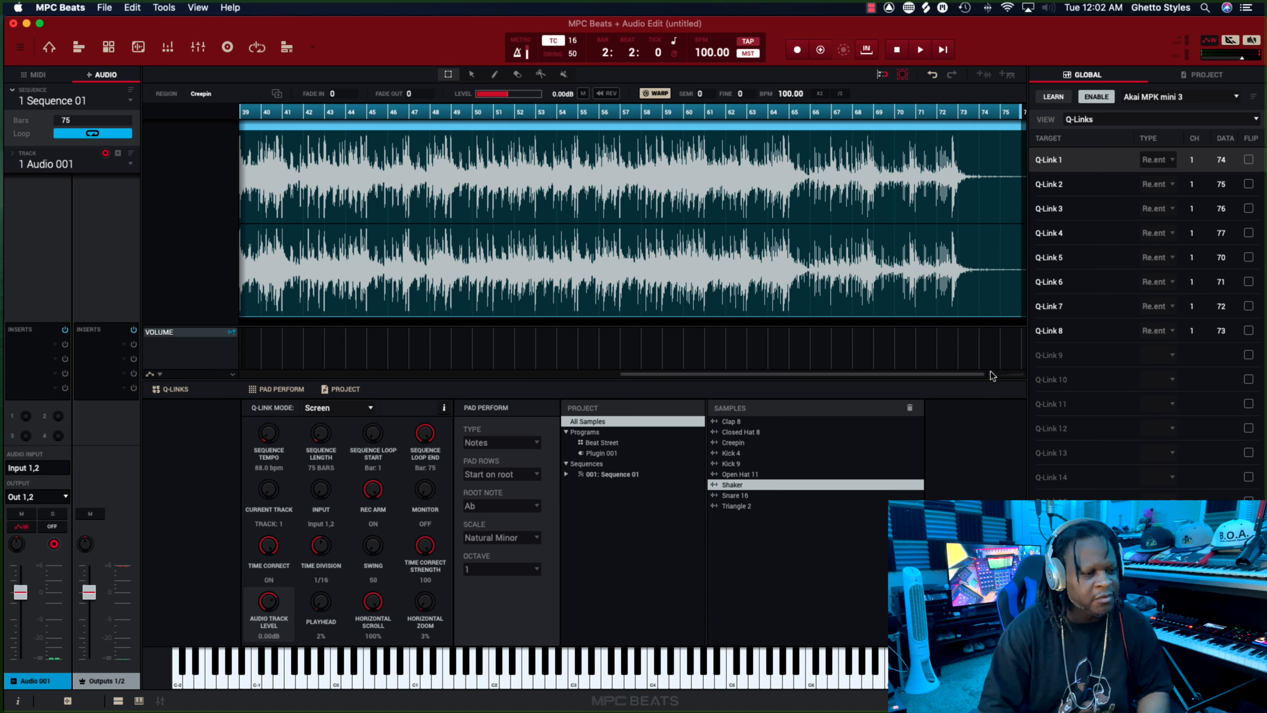
{"action": "left_click_drag", "start_coordinate": [991, 373], "coordinate": [976, 374]}
{"action": "scroll", "coordinate": [748, 300], "scroll_direction": "right", "scroll_amount": 10}
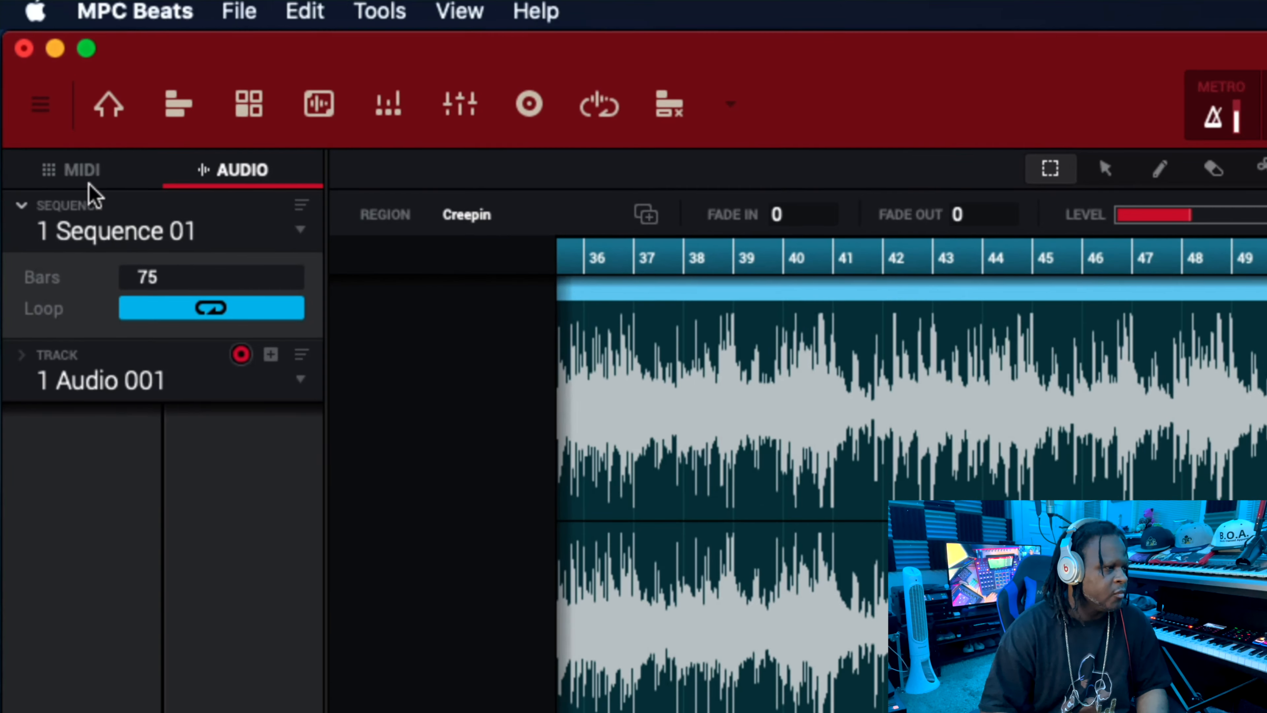
Return to MIDI Track 02, change it to a plugin track and add a new plugin program.
{"action": "left_click", "coordinate": [82, 177]}
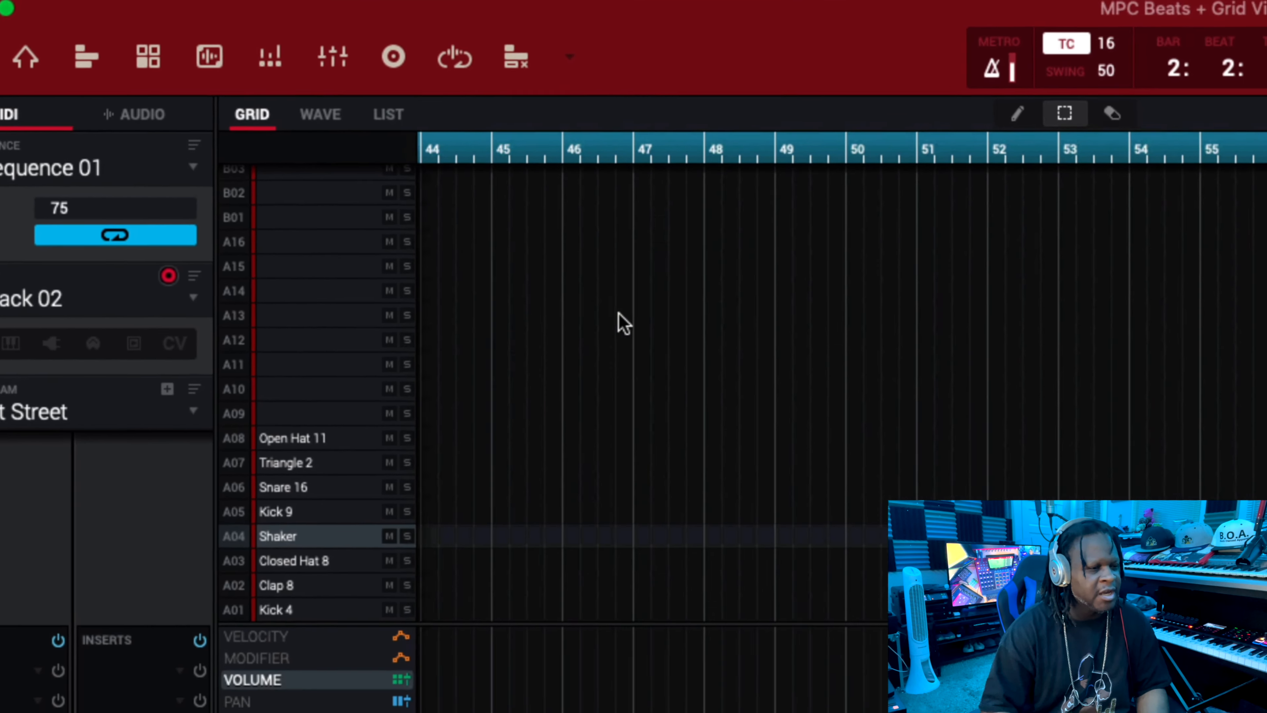
{"action": "scroll", "coordinate": [618, 312], "scroll_direction": "left", "scroll_amount": 15}
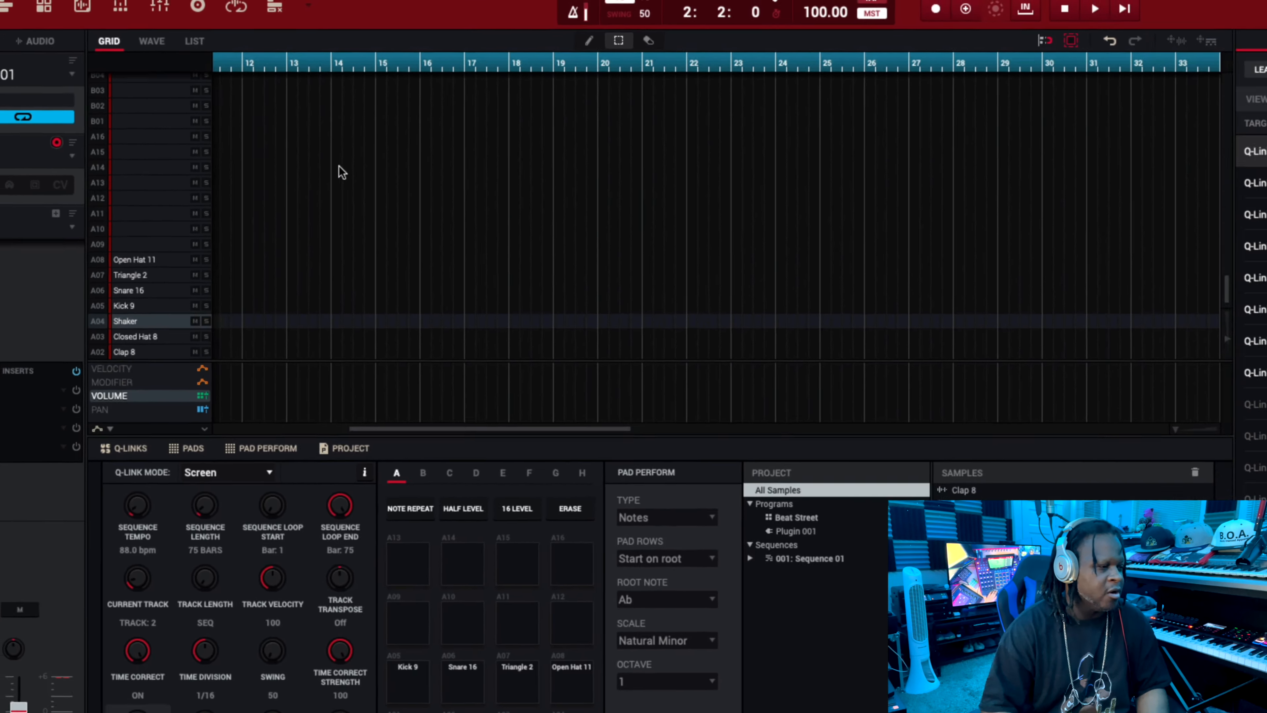
{"action": "scroll", "coordinate": [342, 172], "scroll_direction": "left", "scroll_amount": 5}
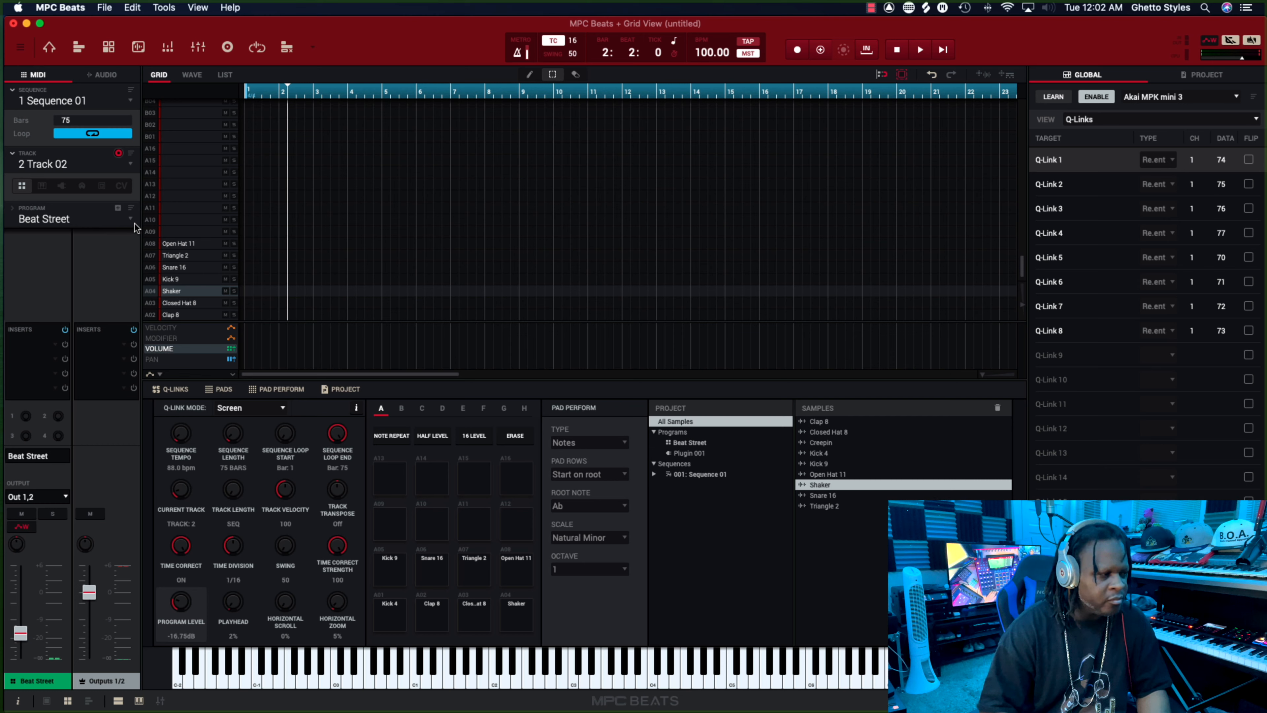
{"action": "left_click", "coordinate": [61, 186]}
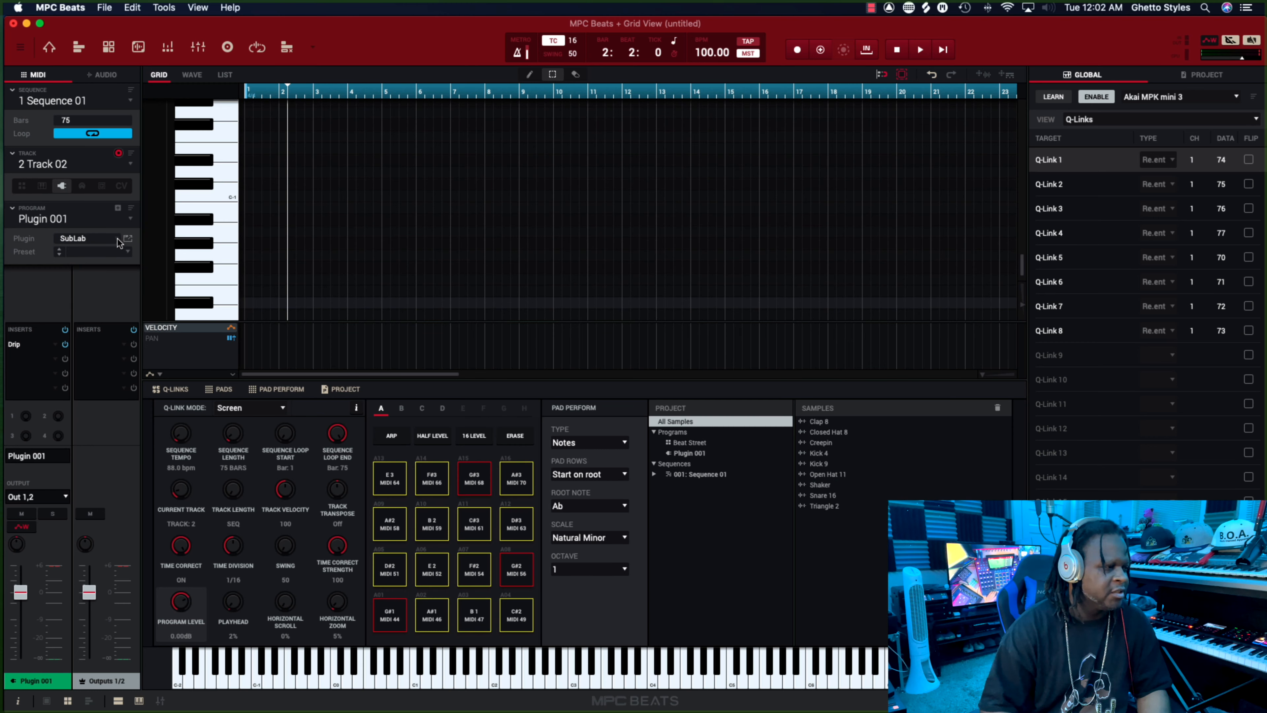
{"action": "left_click", "coordinate": [118, 208]}
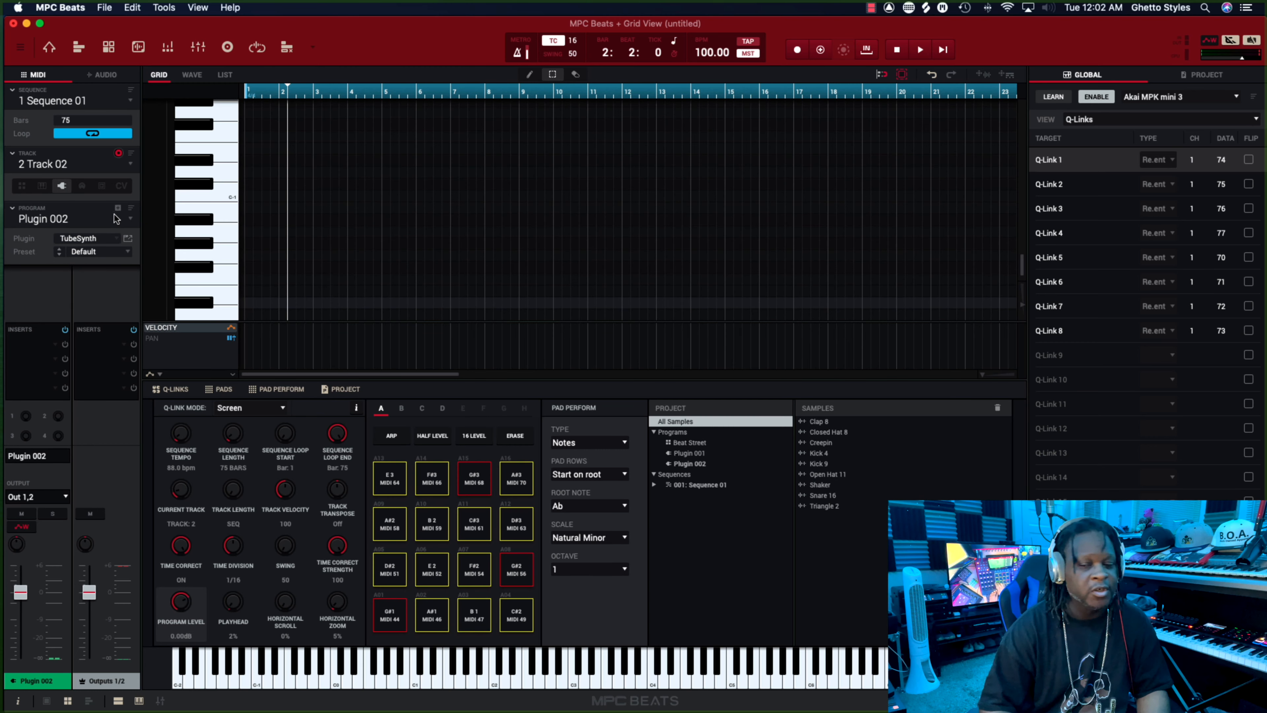
Load the VST instrument ElectraX by Tone2.com into the new plugin program.
{"action": "left_click", "coordinate": [120, 240]}
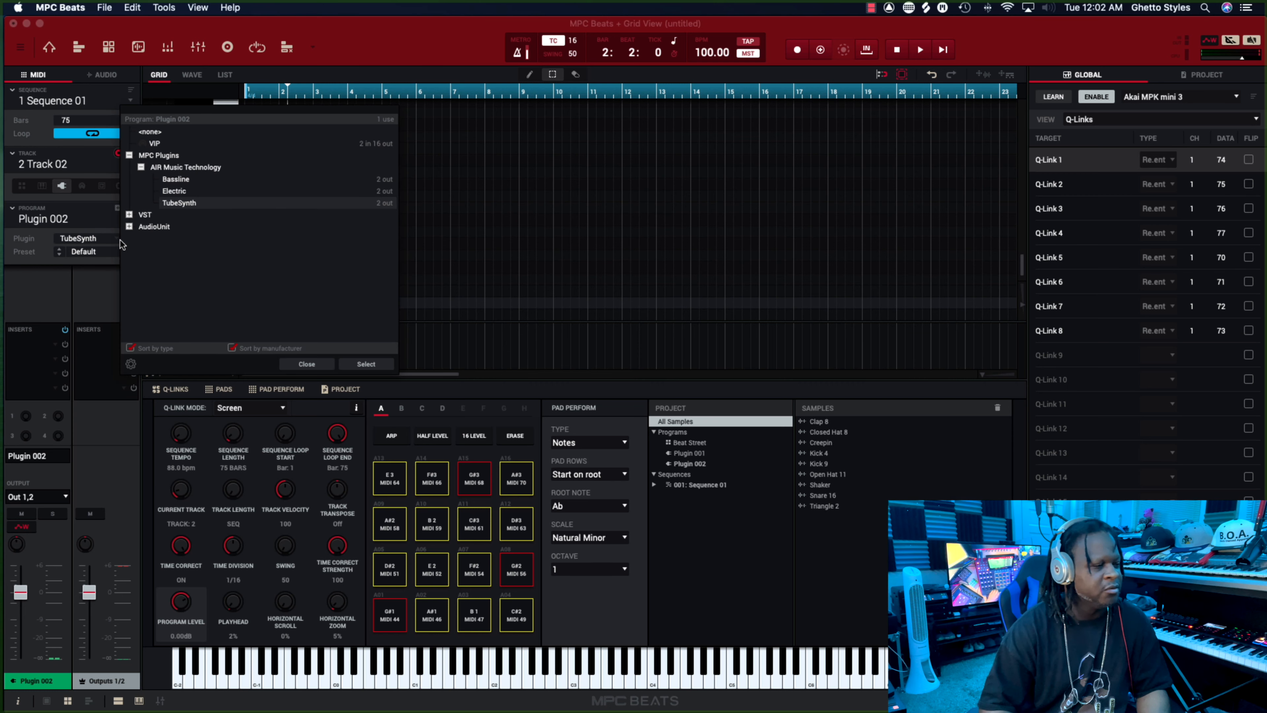
{"action": "left_click", "coordinate": [130, 215]}
{"action": "scroll", "coordinate": [215, 274], "scroll_direction": "down", "scroll_amount": 10}
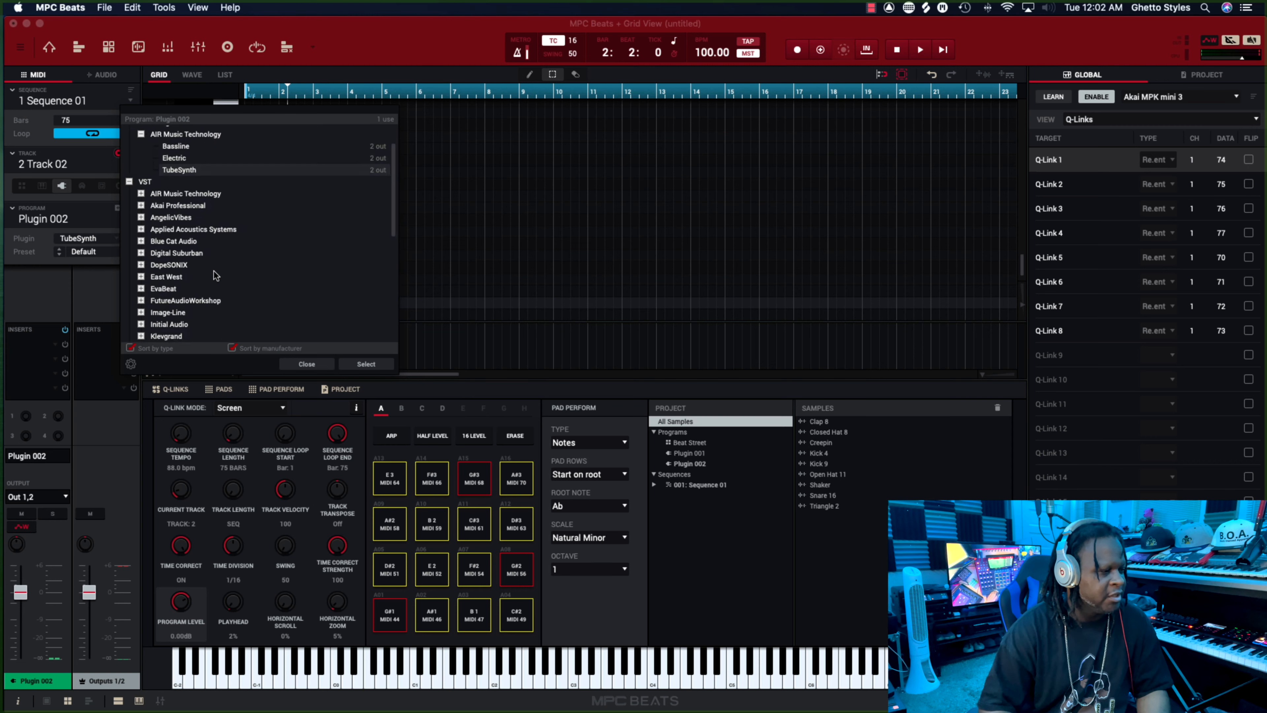
{"action": "left_click", "coordinate": [141, 265]}
{"action": "left_click", "coordinate": [180, 278]}
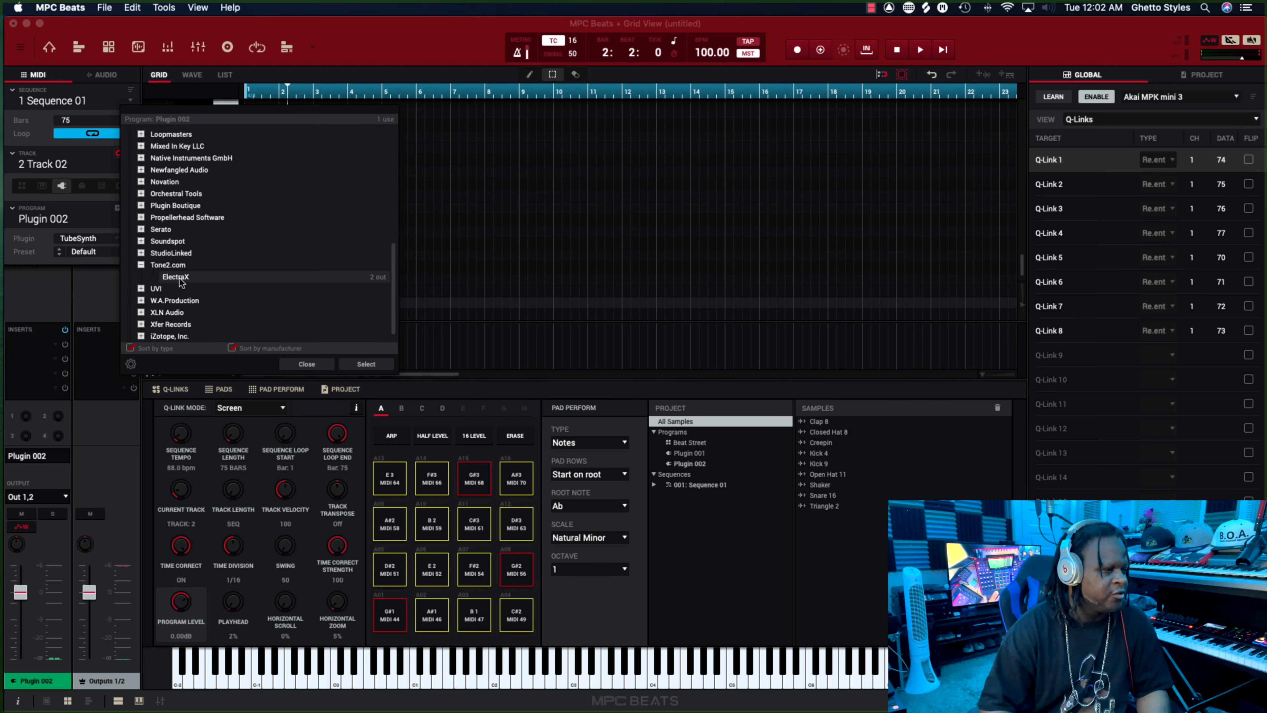
{"action": "left_click", "coordinate": [366, 364]}
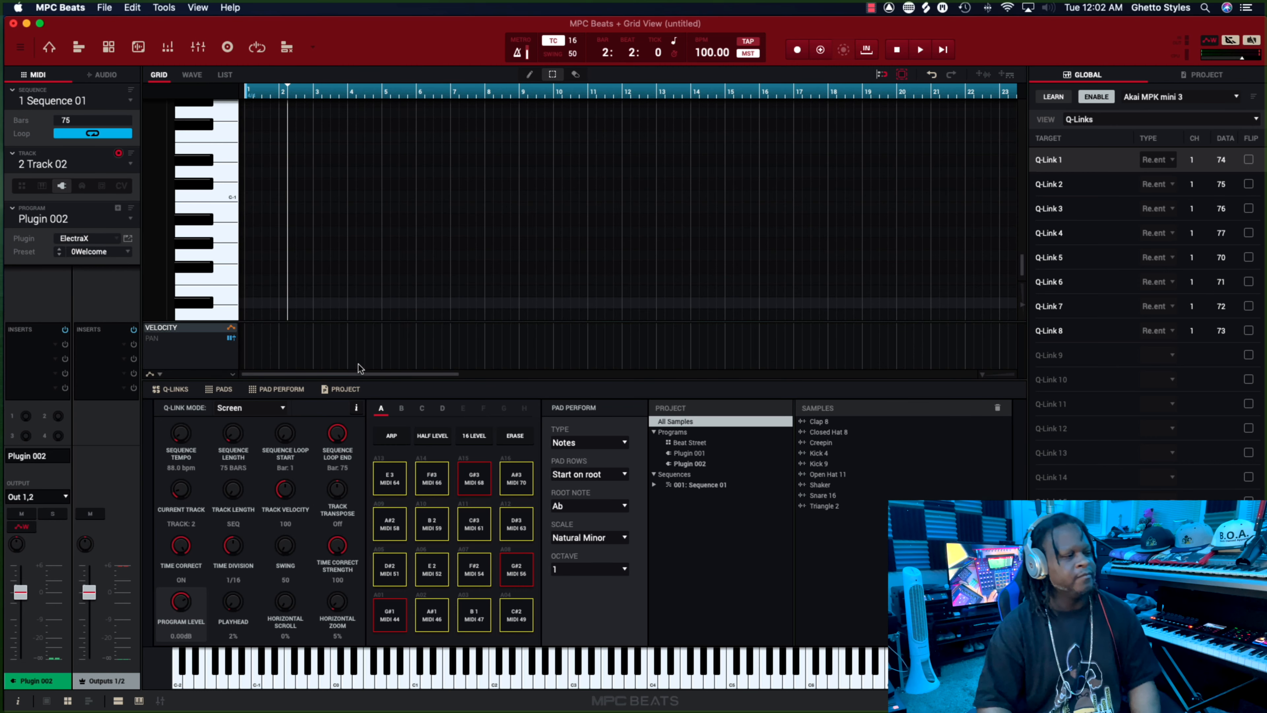
Show the ElectraX interface and load the Alpha Centauri RR patch from the ArpMultilayer type.
{"action": "left_click", "coordinate": [128, 238]}
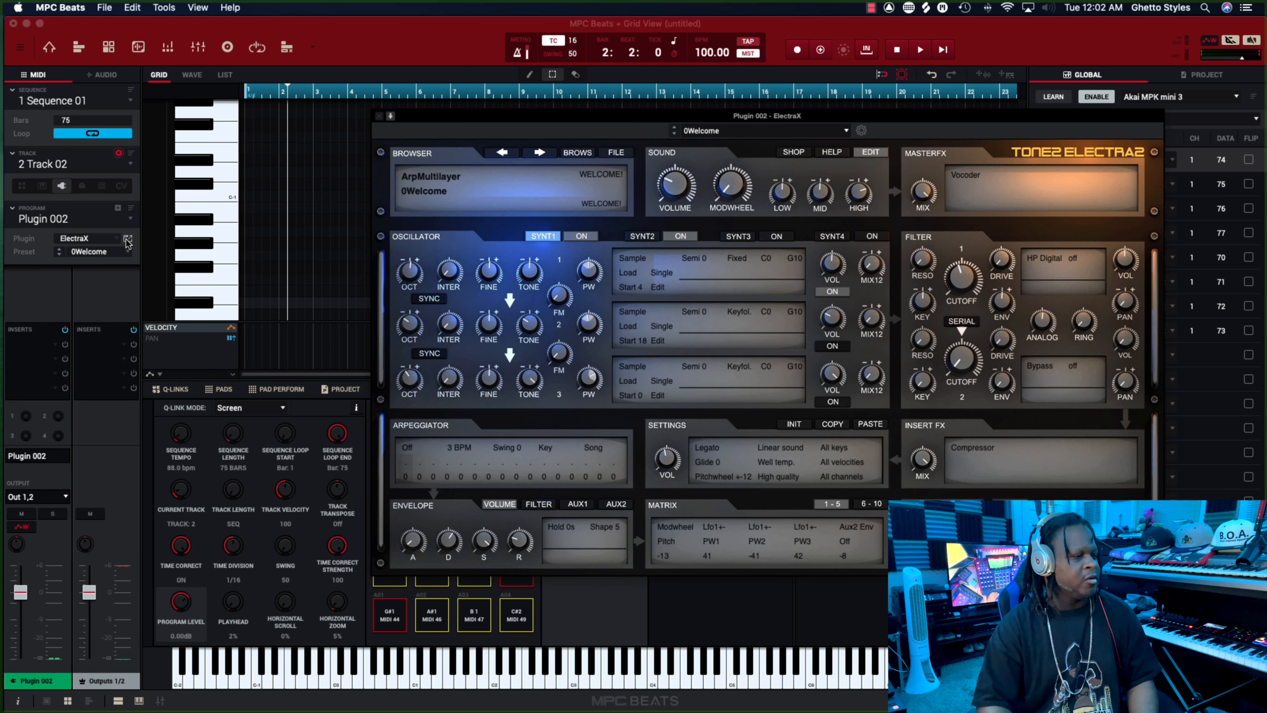
{"action": "left_click", "coordinate": [573, 157]}
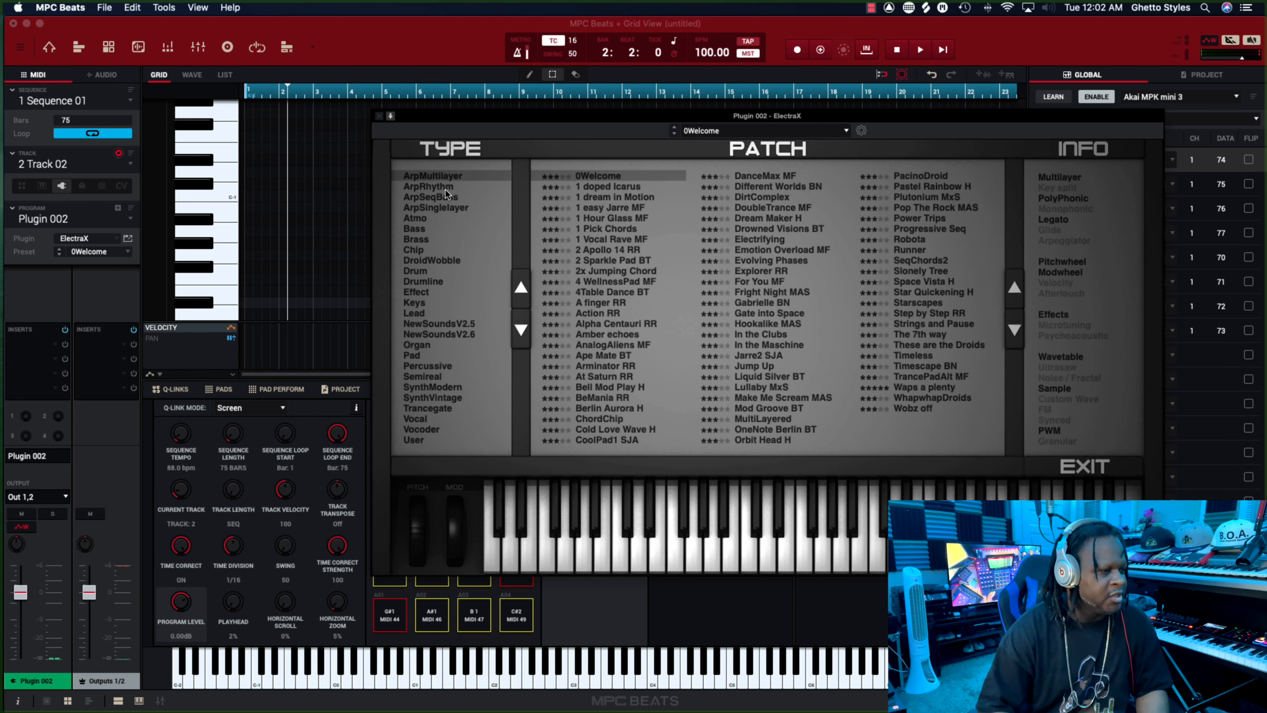
{"action": "left_click", "coordinate": [619, 260]}
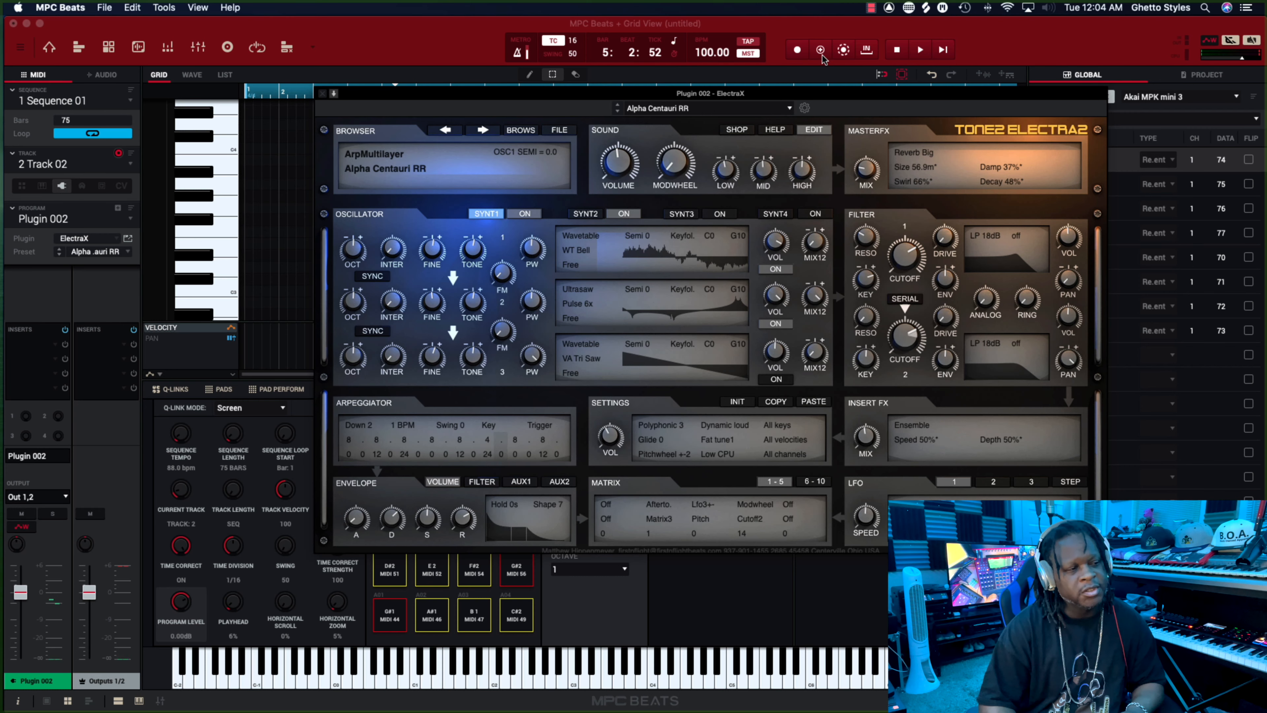
Overdub a melody with the ElectraX plugin from the start of the sequence, stopping shortly after bar 9.
{"action": "left_click", "coordinate": [822, 55]}
{"action": "left_click", "coordinate": [944, 54]}
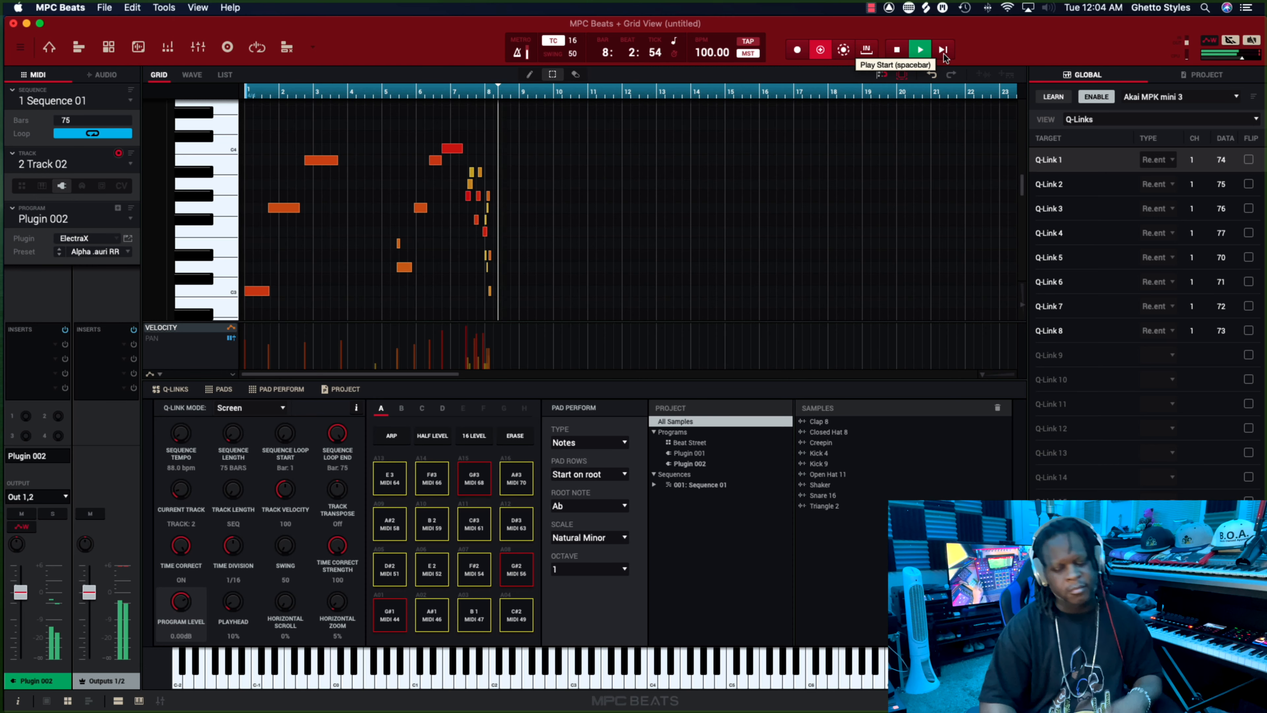
{"action": "key", "text": "space"}
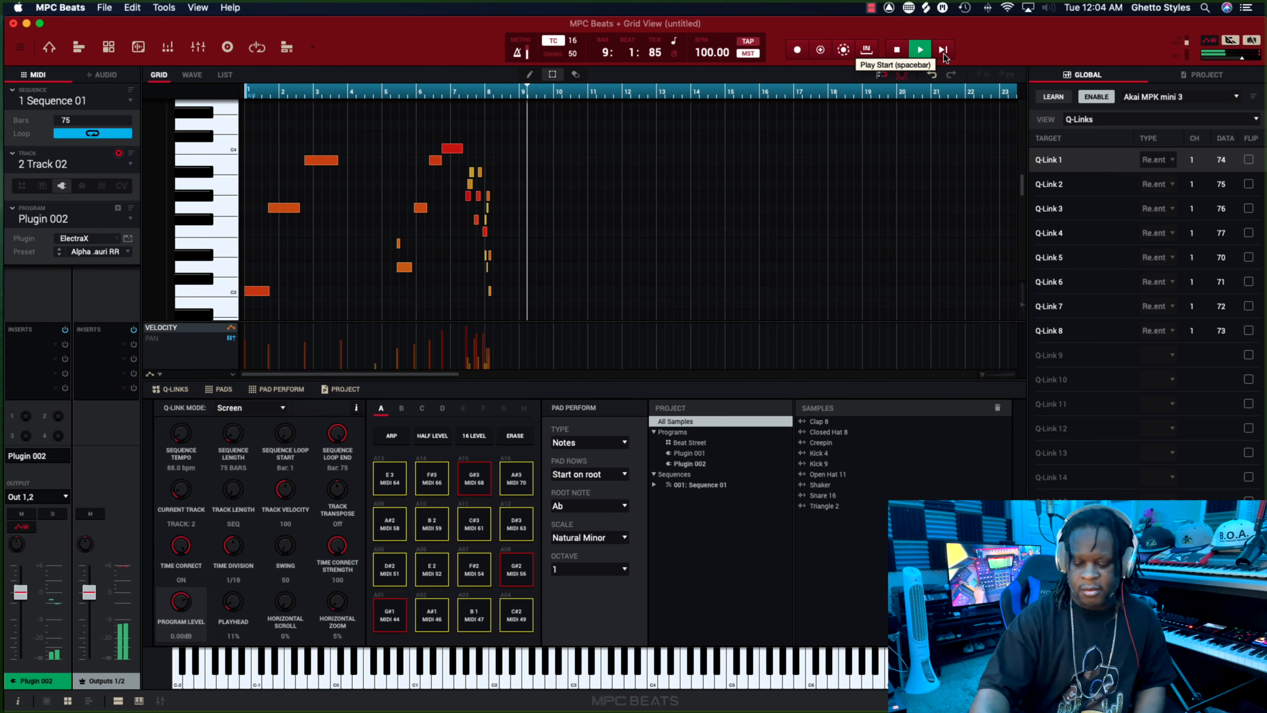
{"action": "key", "text": "space"}
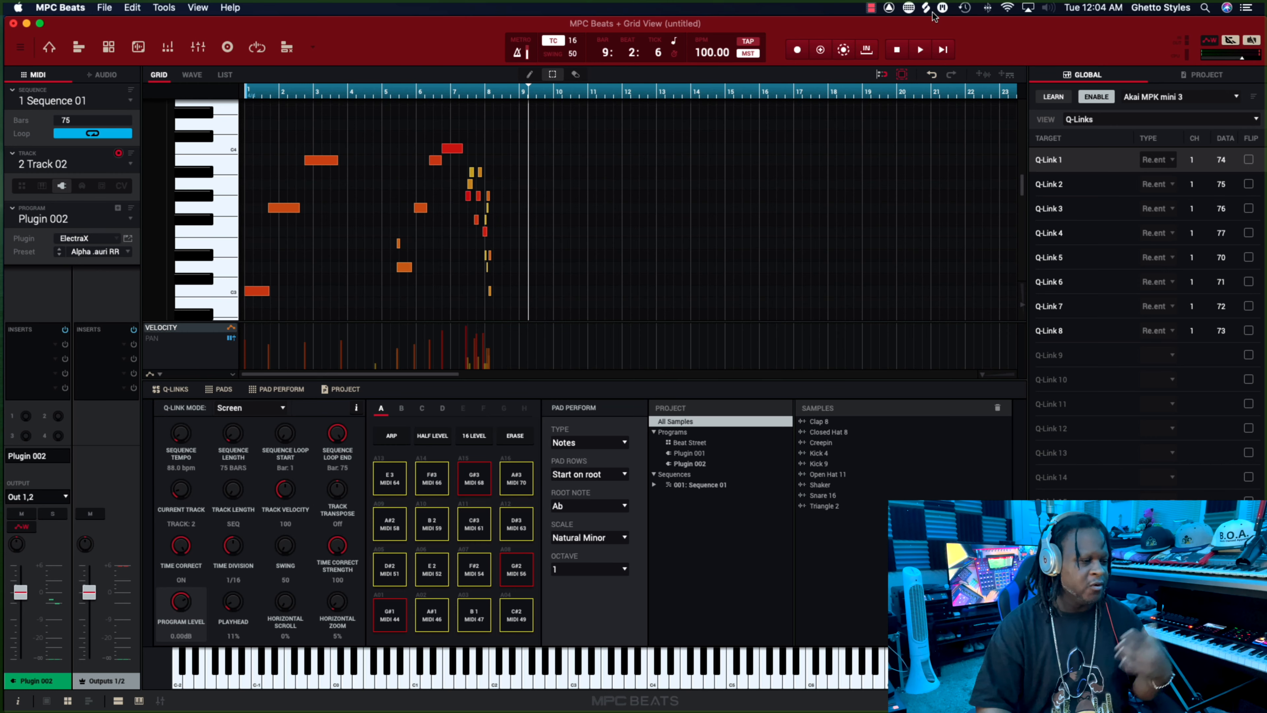
{"action": "scroll", "coordinate": [244, 279], "scroll_direction": "down", "scroll_amount": 10}
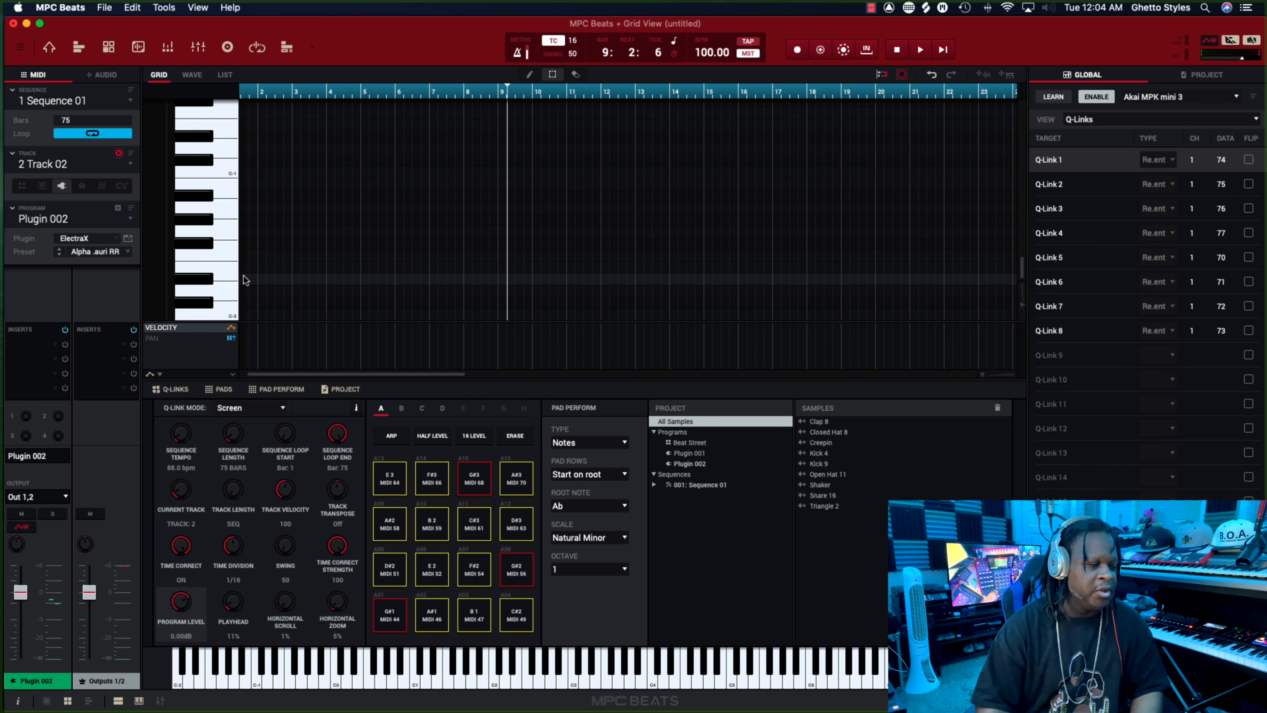
{"action": "scroll", "coordinate": [245, 280], "scroll_direction": "right", "scroll_amount": 2}
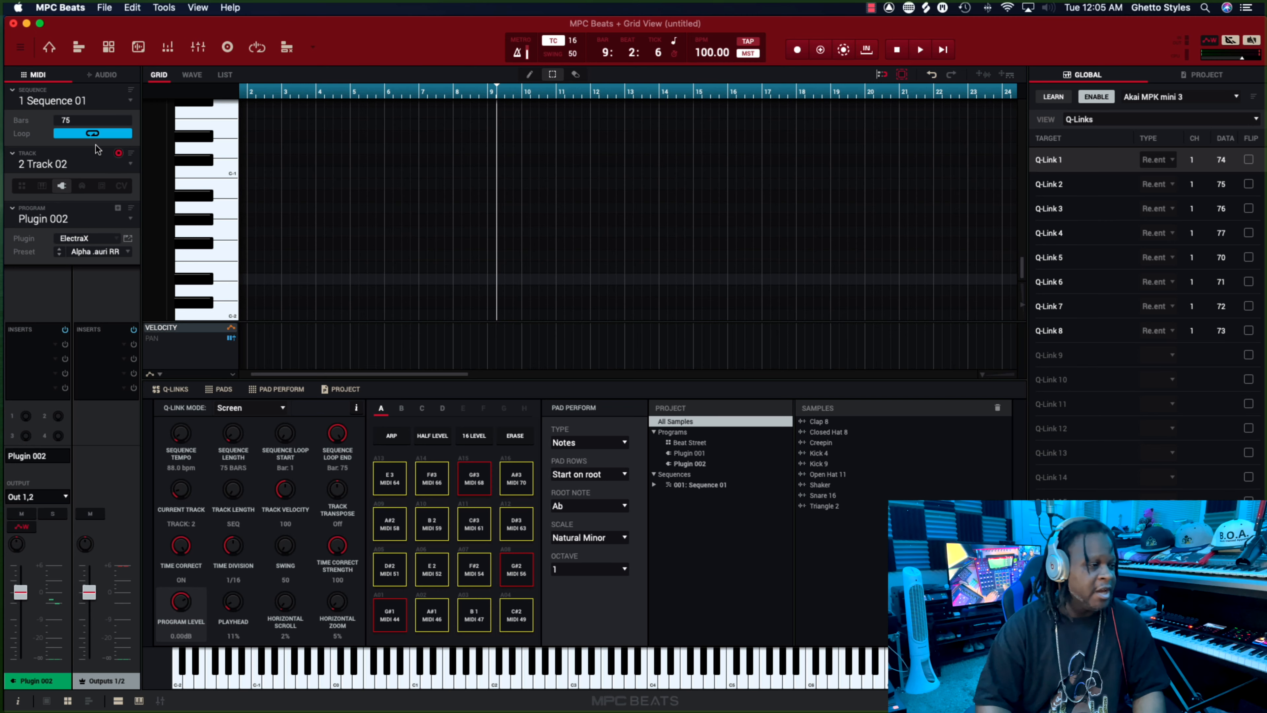
{"action": "scroll", "coordinate": [256, 170], "scroll_direction": "left", "scroll_amount": 2}
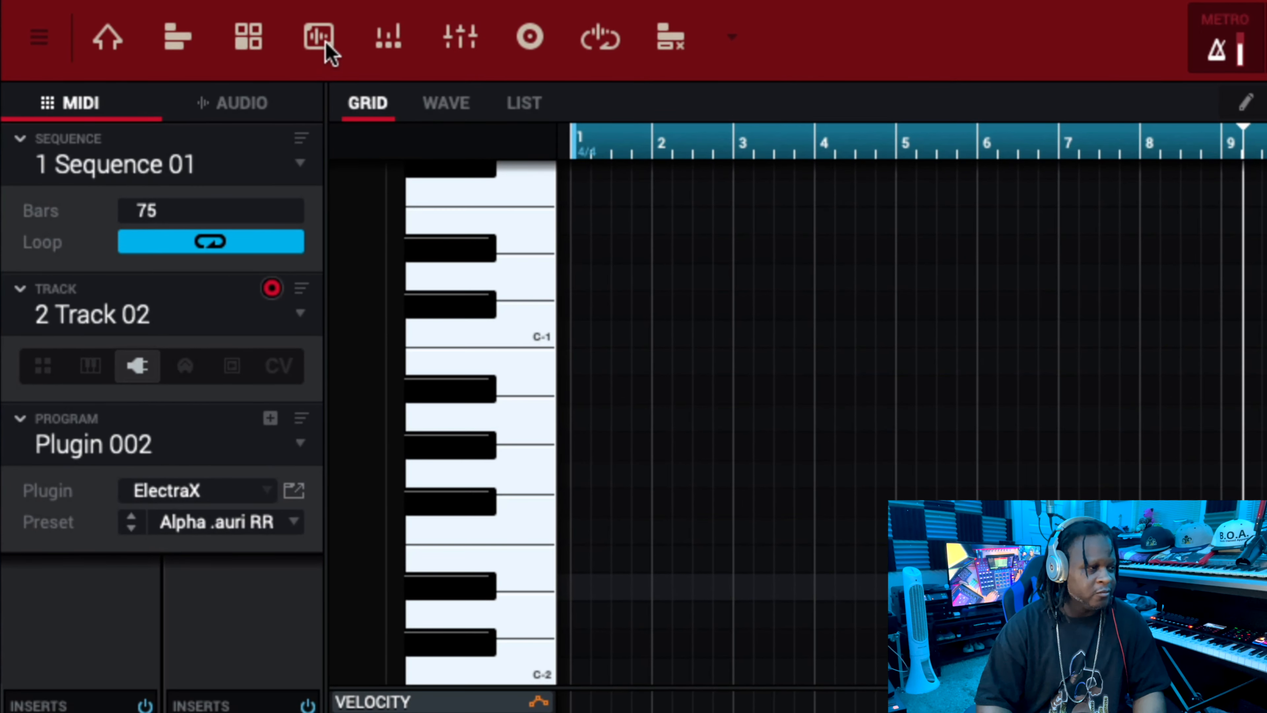
Switch to sample editing and set the length of Sequence 01 to 8 bars.
{"action": "left_click", "coordinate": [320, 37]}
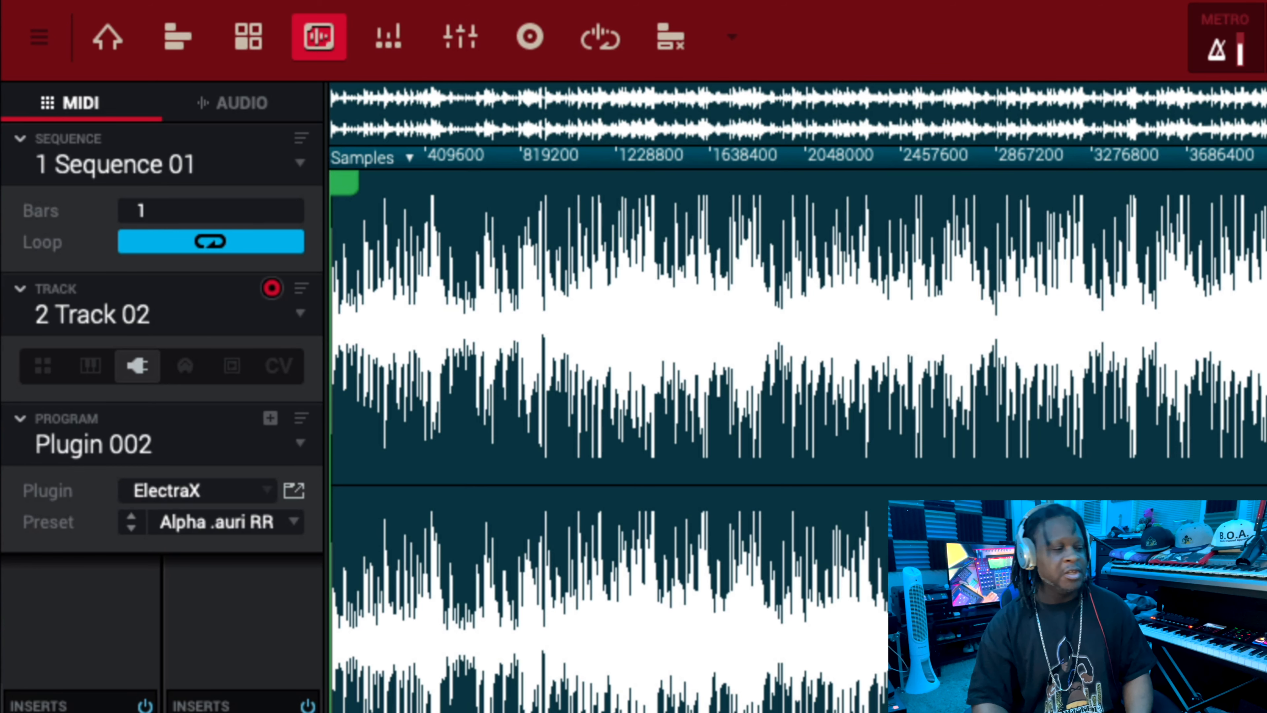
{"action": "left_click_drag", "start_coordinate": [210, 210], "coordinate": [211, 222]}
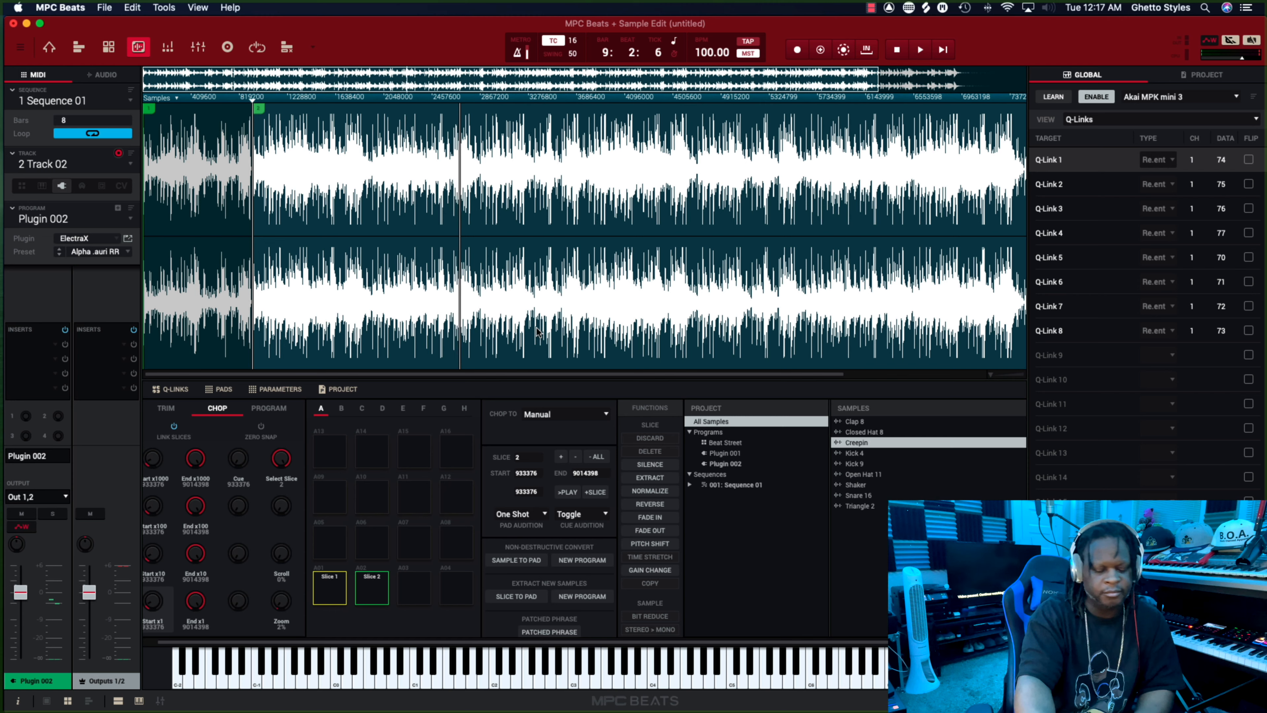
Manually chop the playing Creepin sample, starting slices 3 to 7 at about samples 2778624, 3697664, 4619264, 6462976 and 7384576.
{"action": "key", "text": "c"}
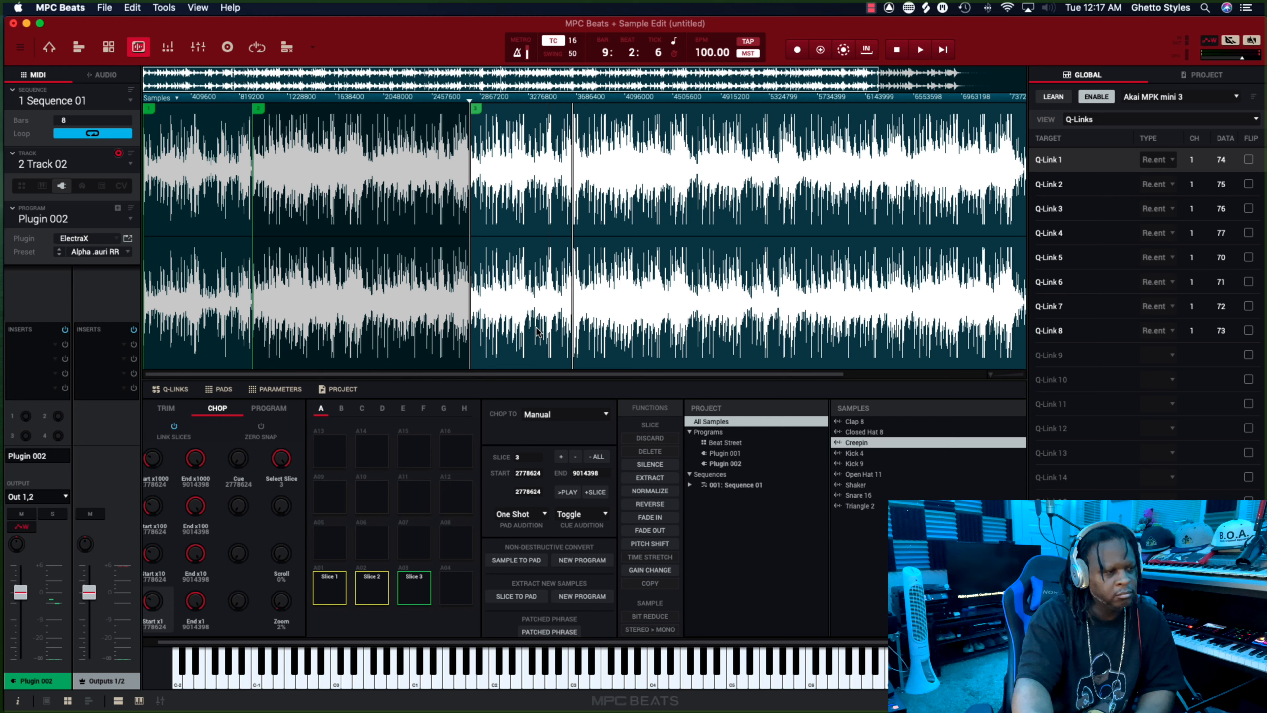
{"action": "key", "text": "v"}
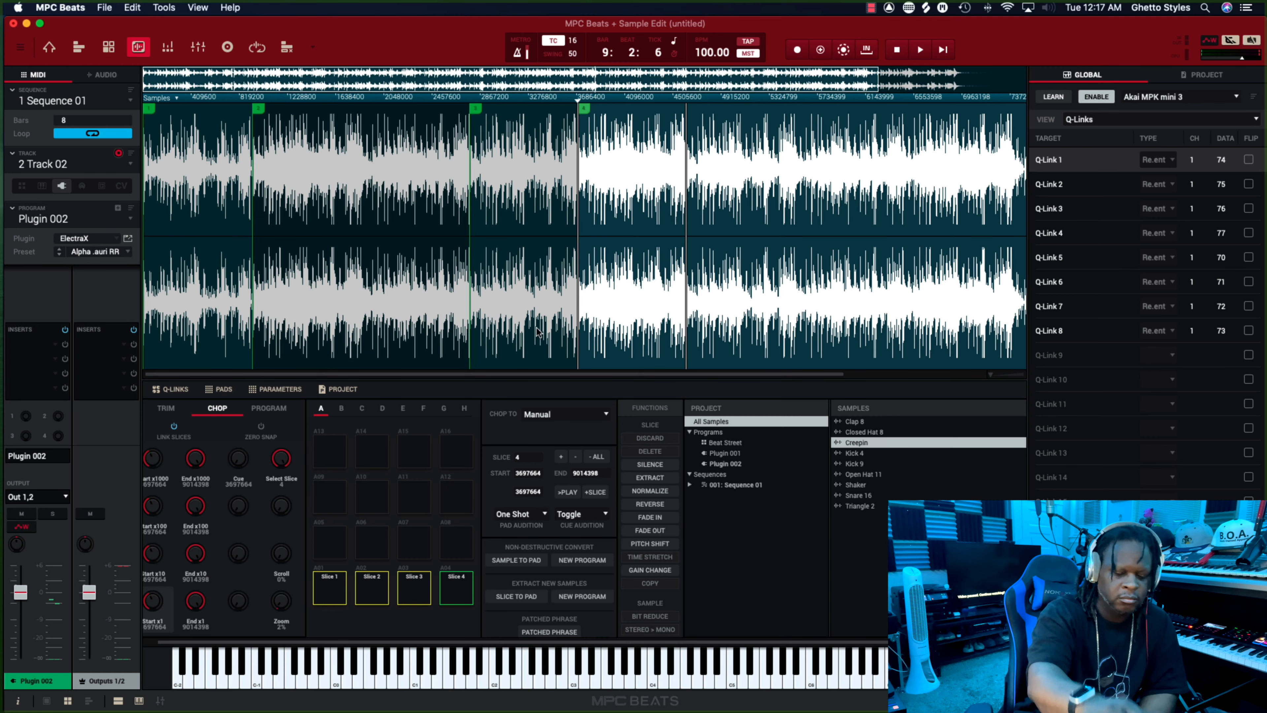
{"action": "key", "text": "a"}
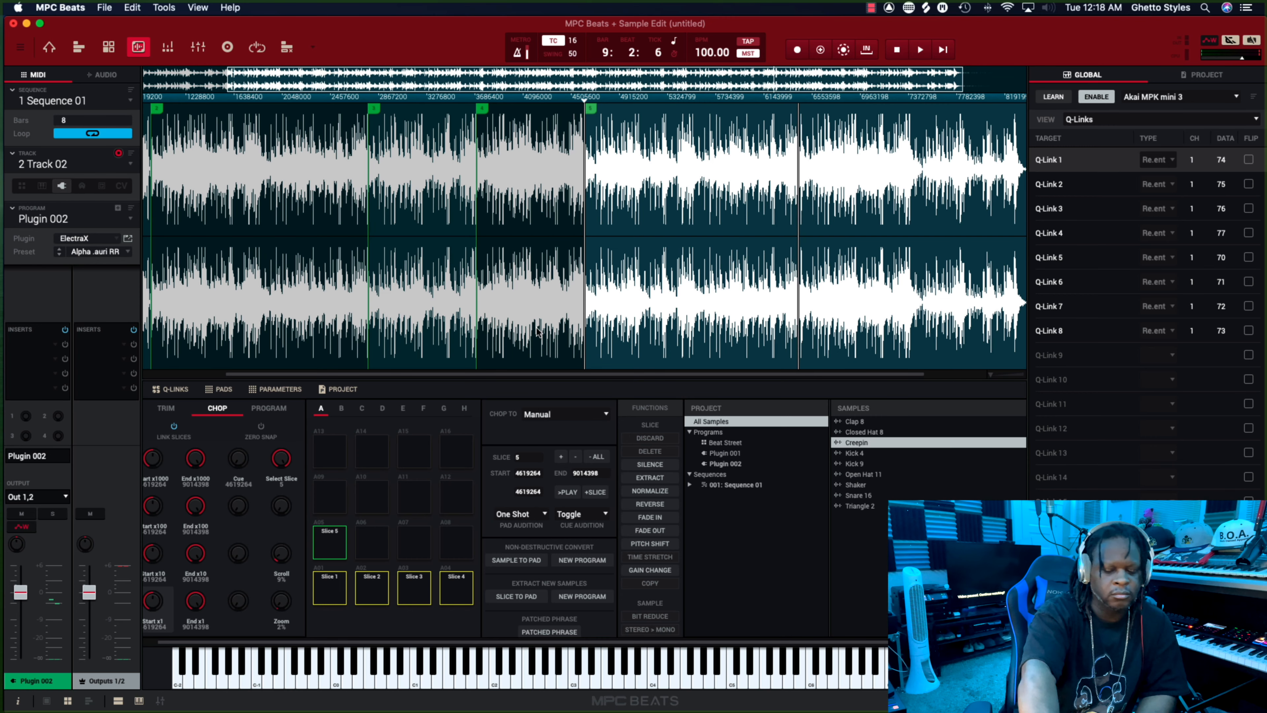
{"action": "key", "text": "s"}
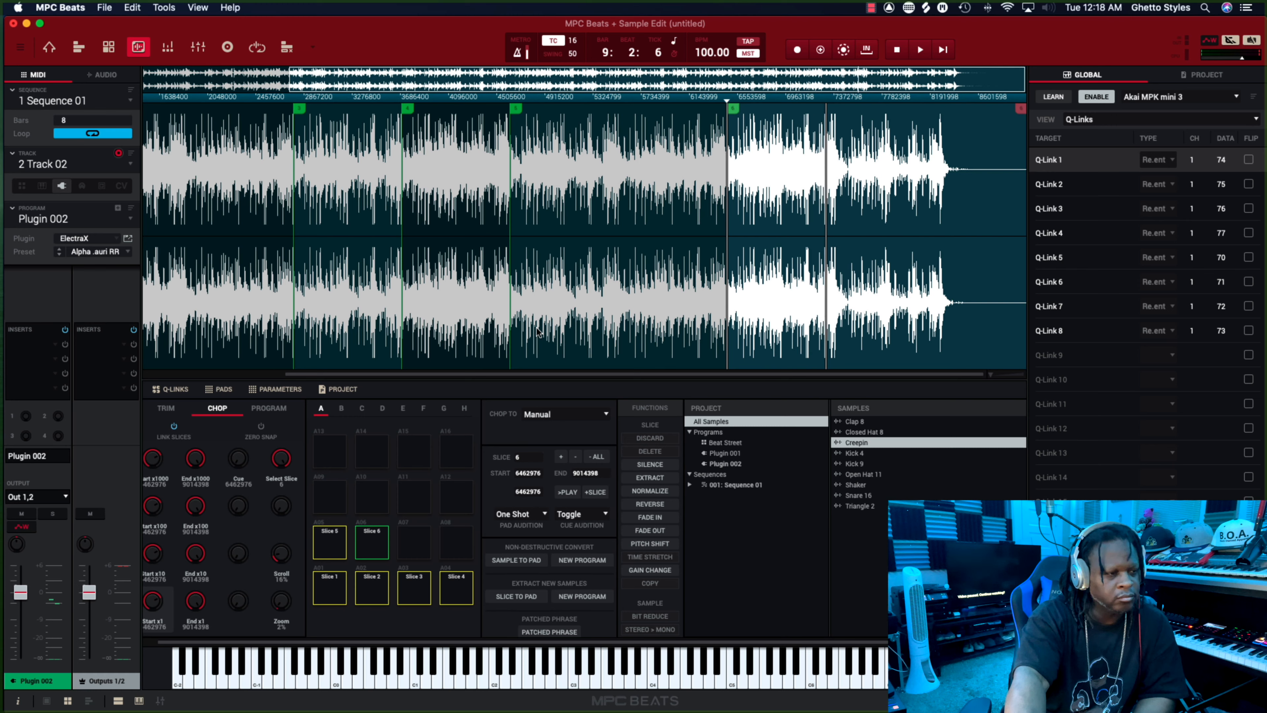
{"action": "key", "text": "d"}
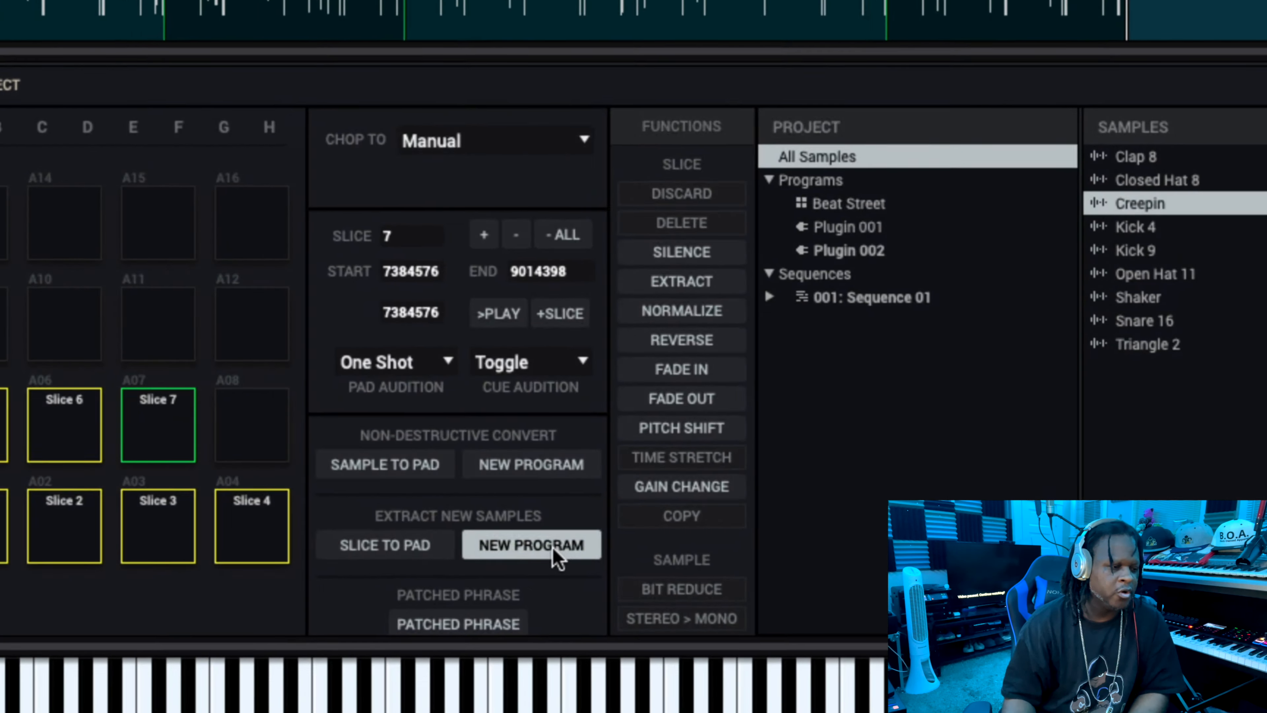
Convert the Creepin slices to a New Program With New Samples, with cropped samples and no events.
{"action": "left_click", "coordinate": [582, 596]}
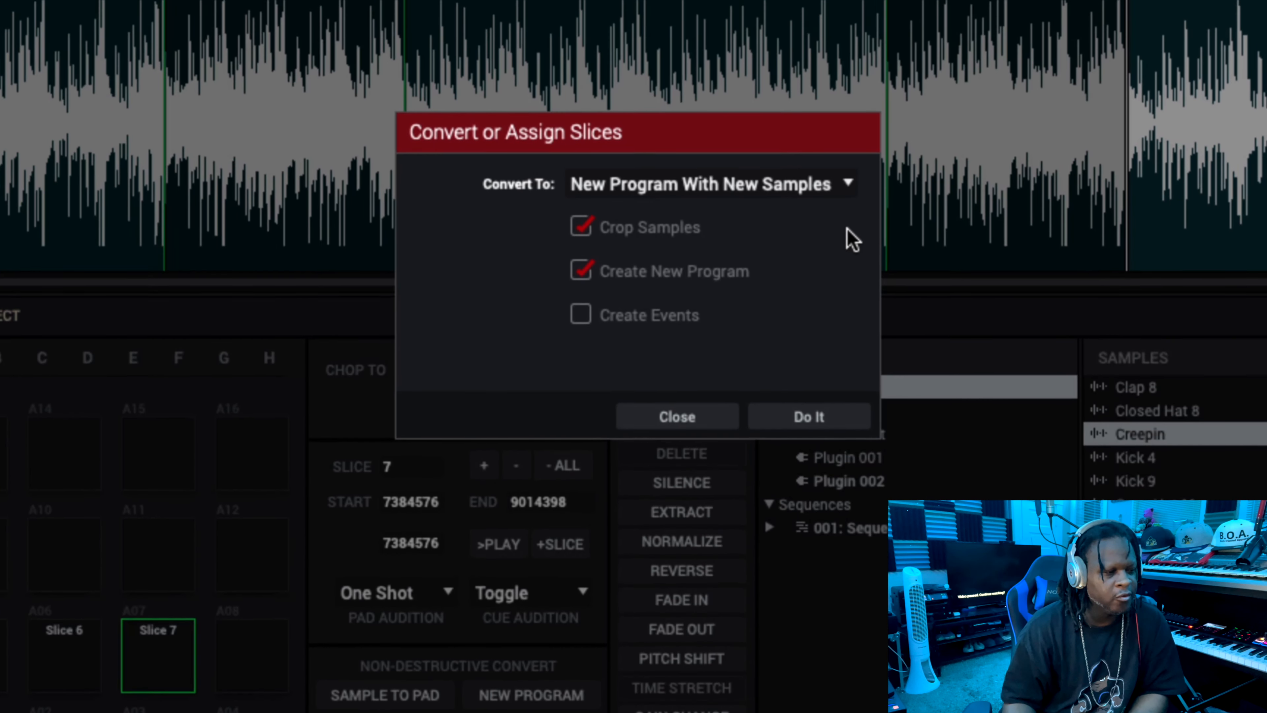
{"action": "left_click", "coordinate": [848, 190]}
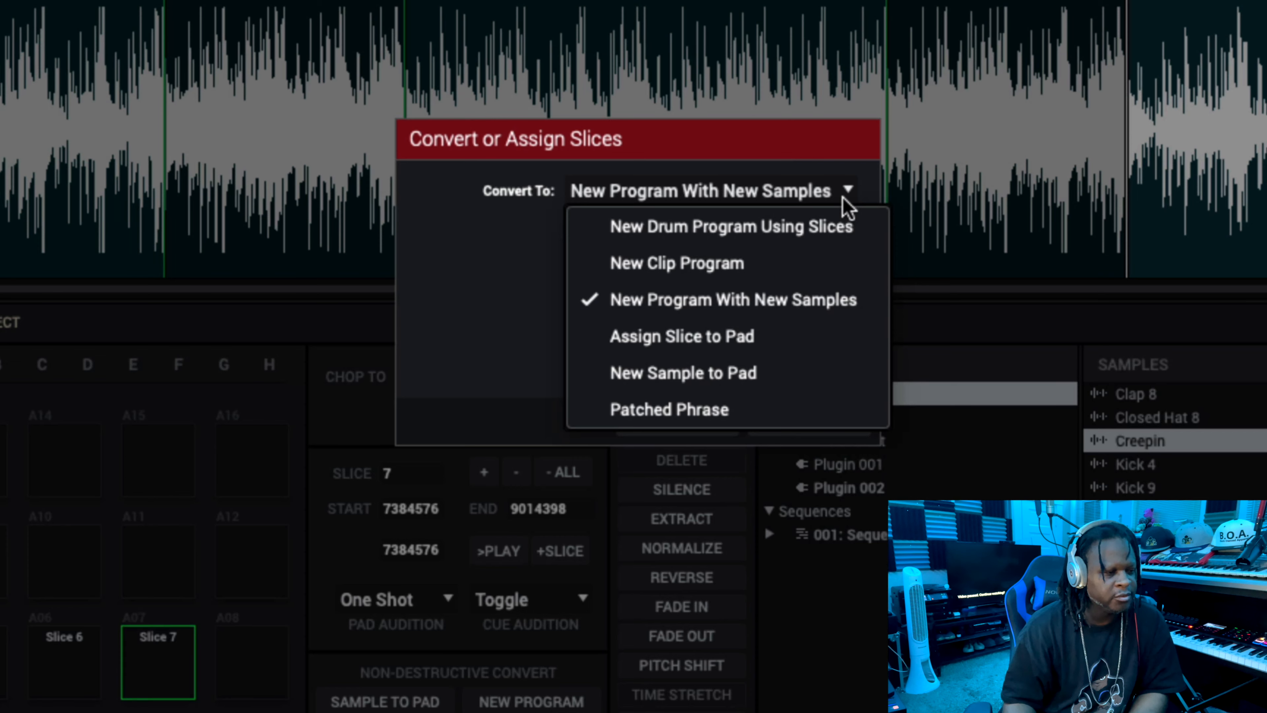
{"action": "left_click", "coordinate": [823, 300]}
{"action": "left_click", "coordinate": [809, 421]}
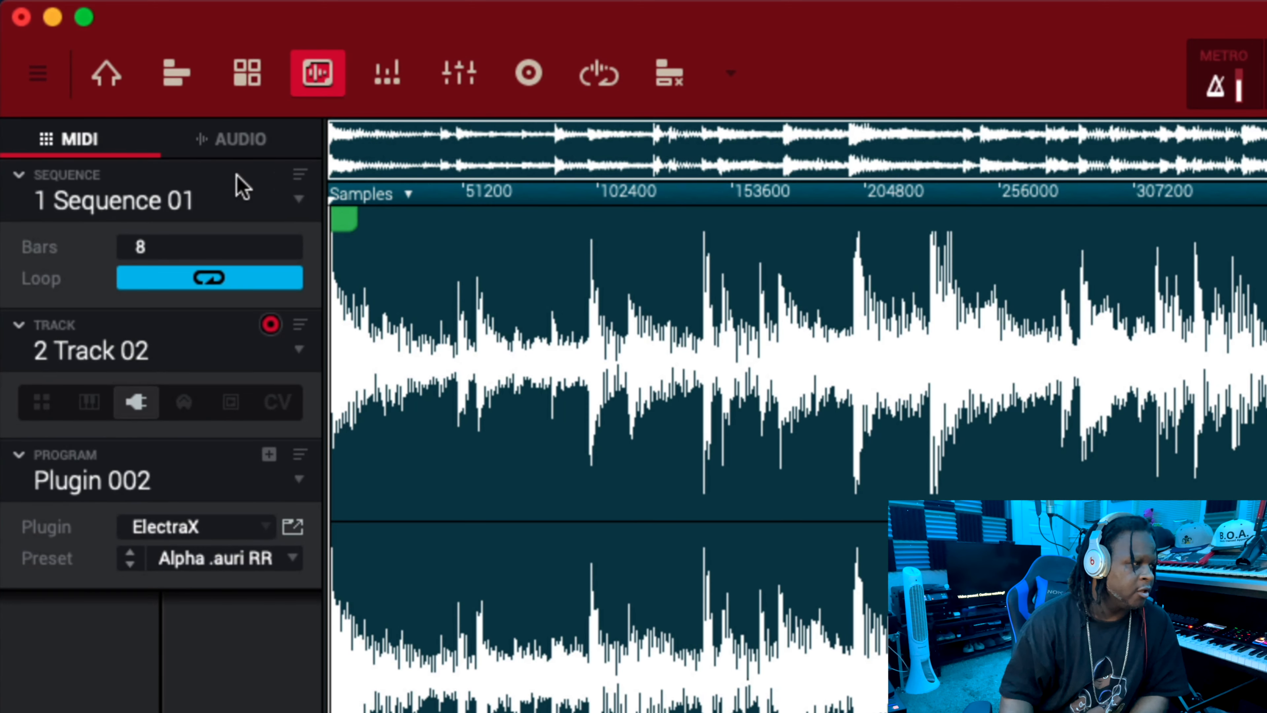
Return to the main mode and switch Track 02 to the Creepinch drum program.
{"action": "left_click", "coordinate": [106, 75]}
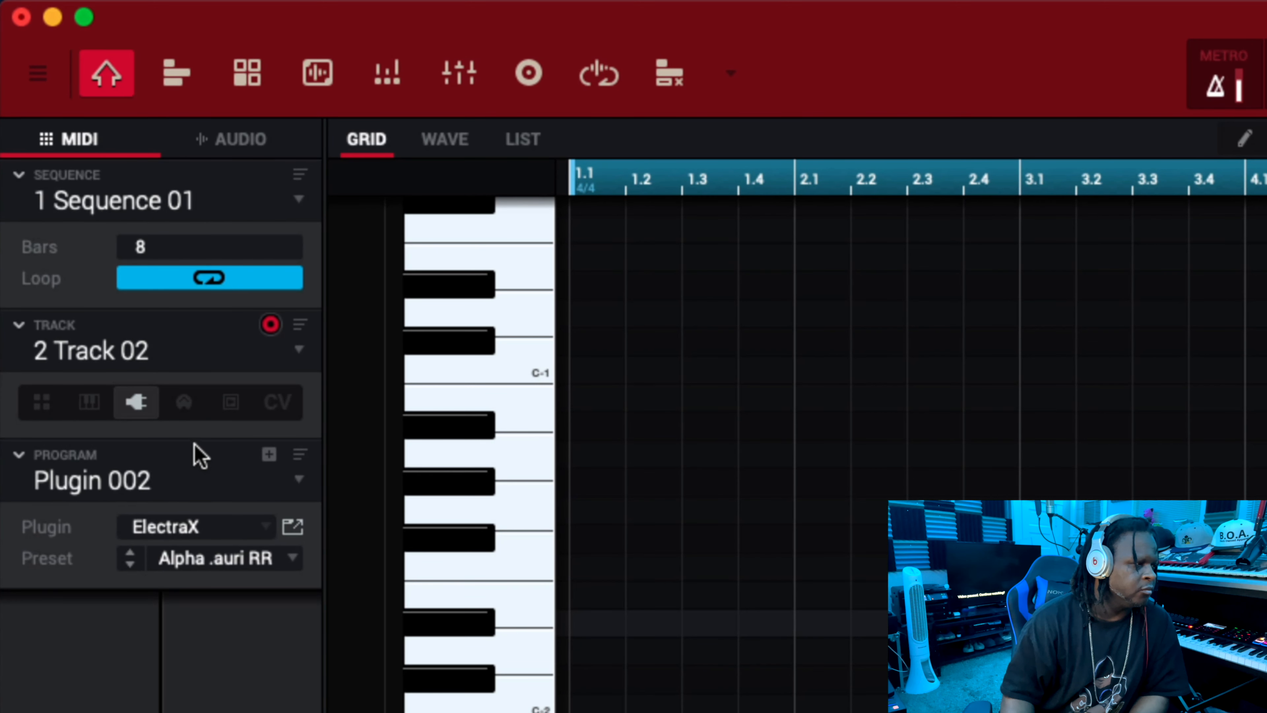
{"action": "left_click", "coordinate": [43, 405]}
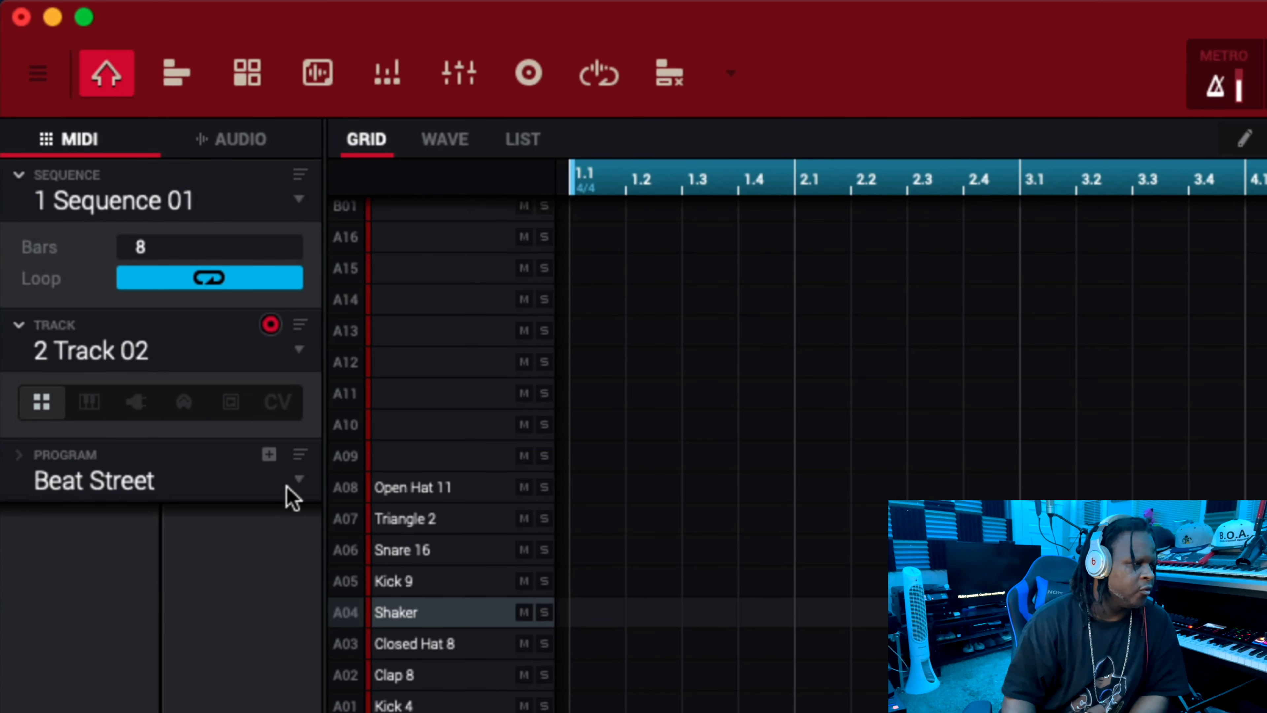
{"action": "left_click", "coordinate": [298, 480]}
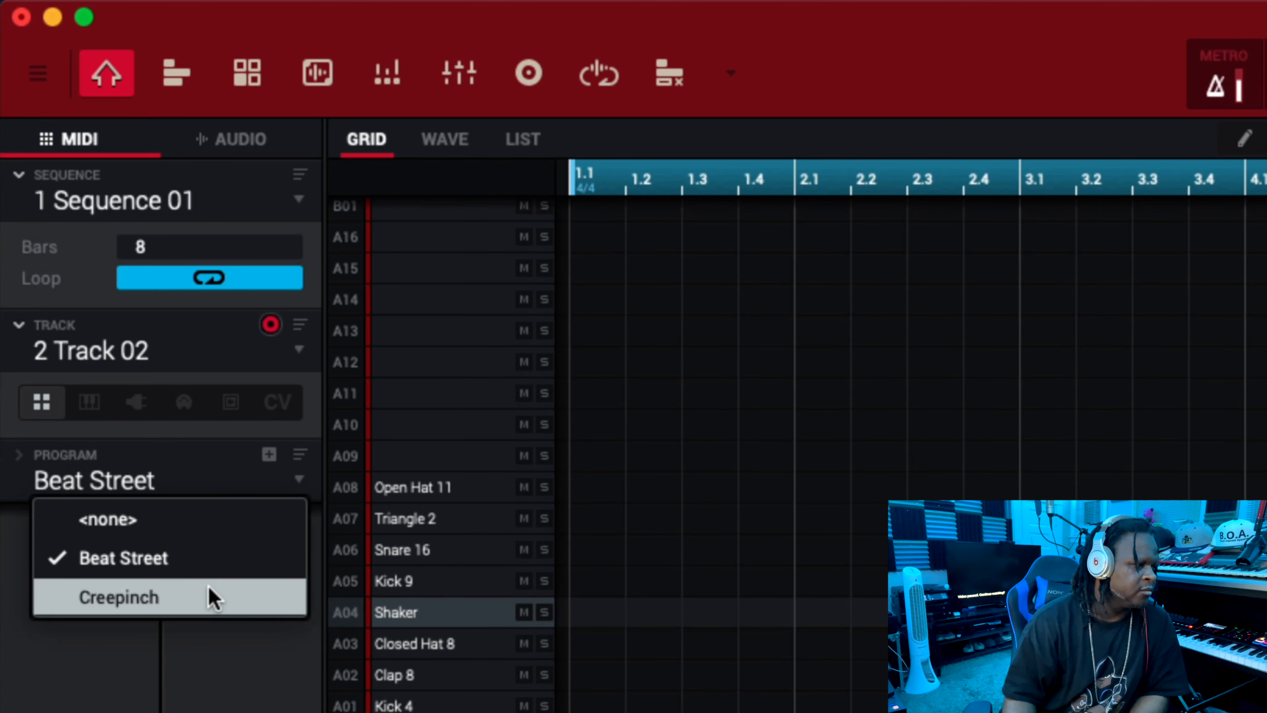
{"action": "left_click", "coordinate": [213, 597]}
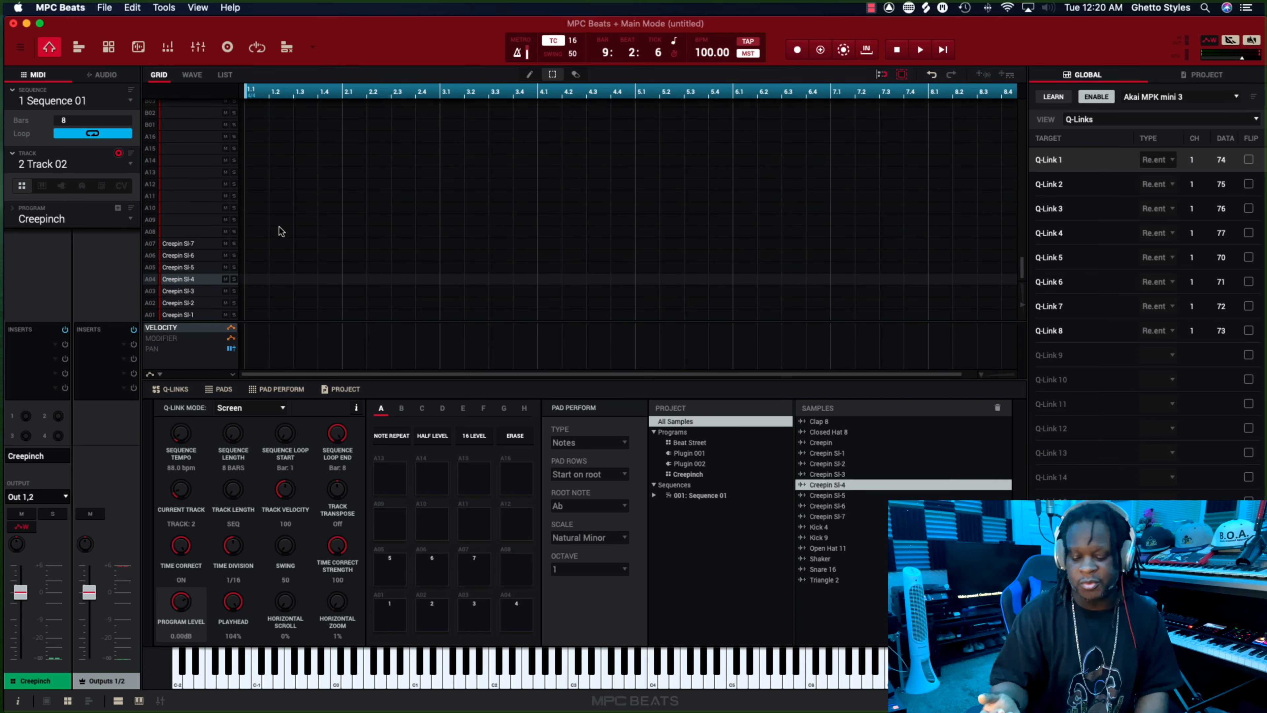
Overdub a Creepin Sl-1 hit at the start of the sequence, stopping playback at about bar 4.
{"action": "scroll", "coordinate": [280, 231], "scroll_direction": "up", "scroll_amount": 1}
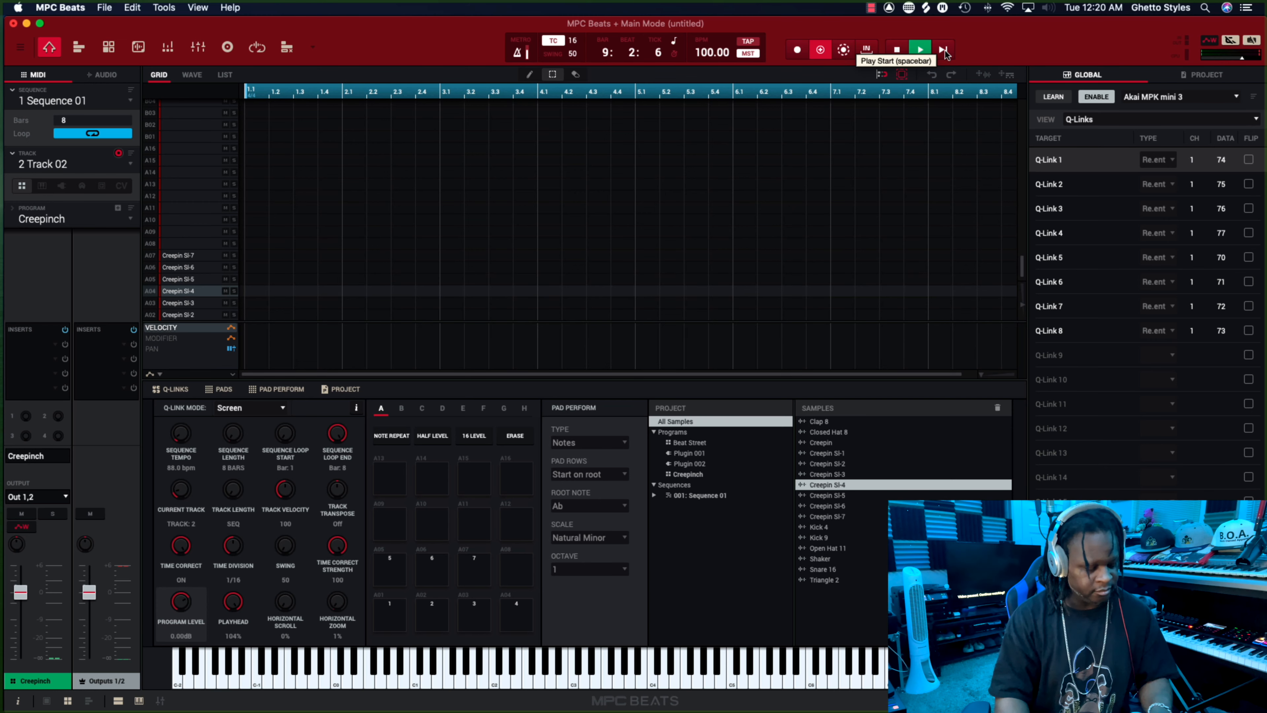
{"action": "left_click", "coordinate": [944, 51]}
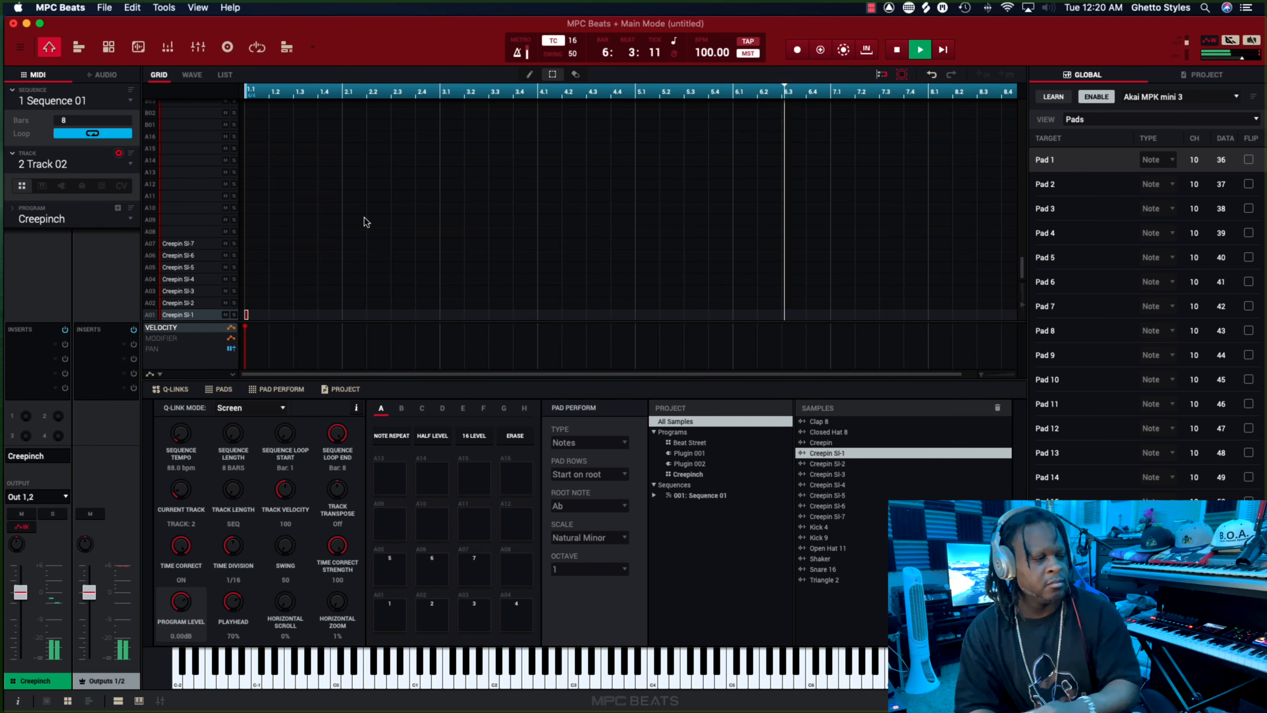
{"action": "scroll", "coordinate": [567, 366], "scroll_direction": "right", "scroll_amount": 2}
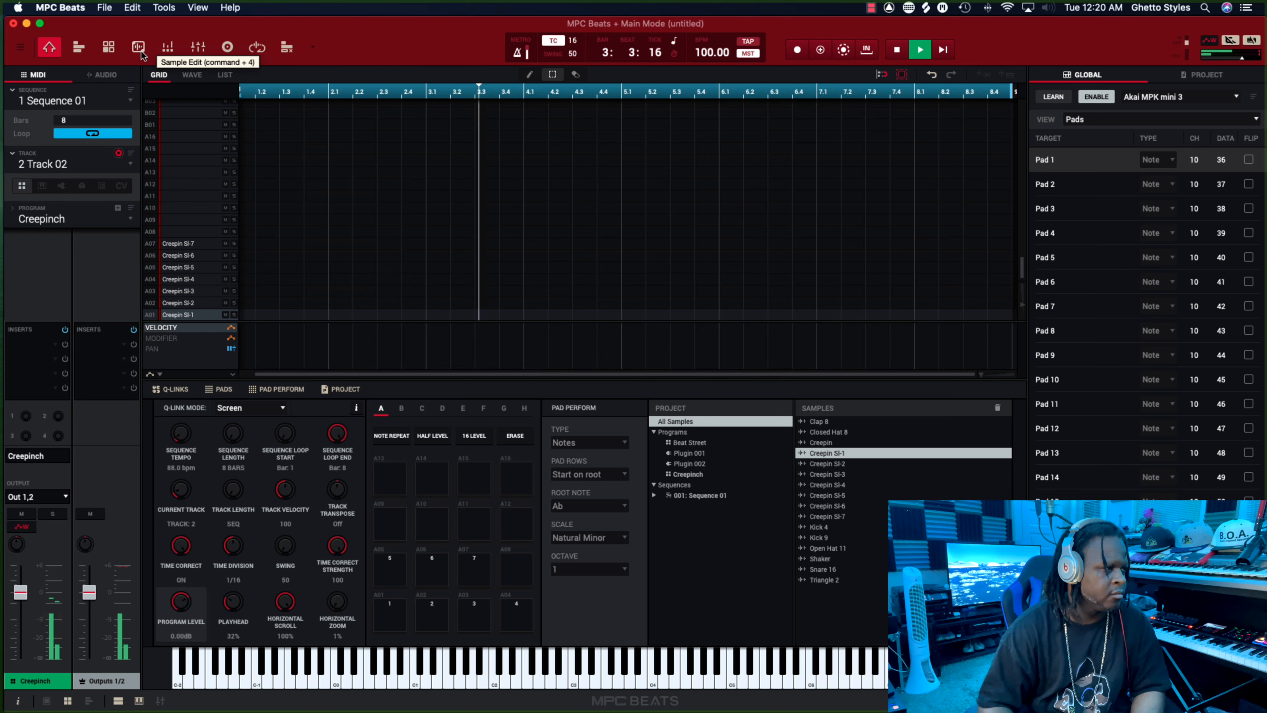
{"action": "key", "text": "space"}
{"action": "scroll", "coordinate": [285, 175], "scroll_direction": "left", "scroll_amount": 2}
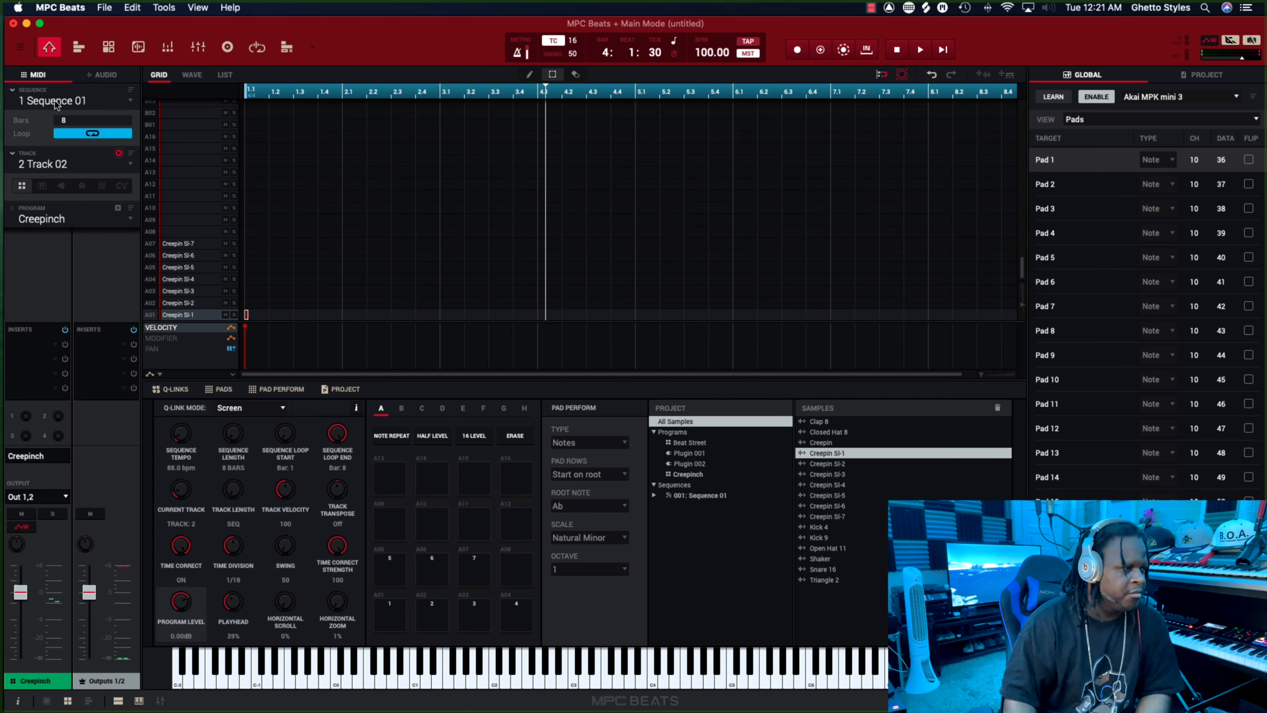
Rename Sequence 01 as Intro.
{"action": "double_click", "coordinate": [80, 100]}
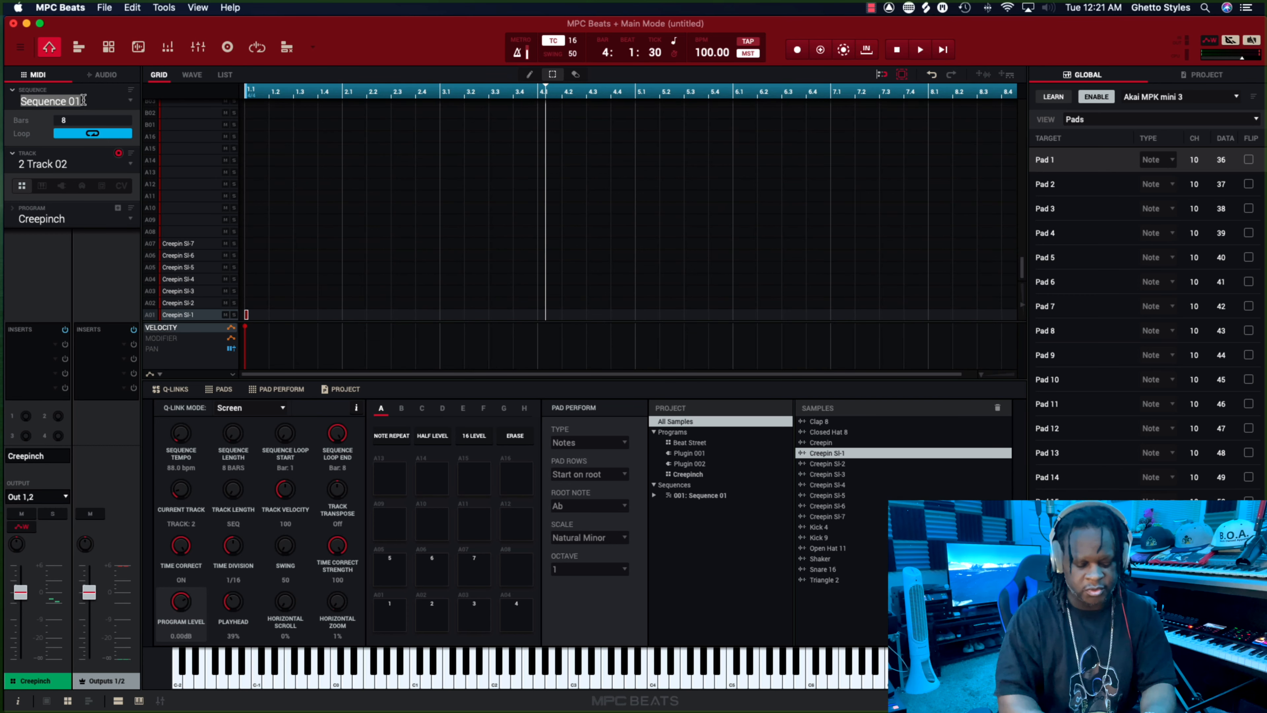
{"action": "type", "text": "Intro"}
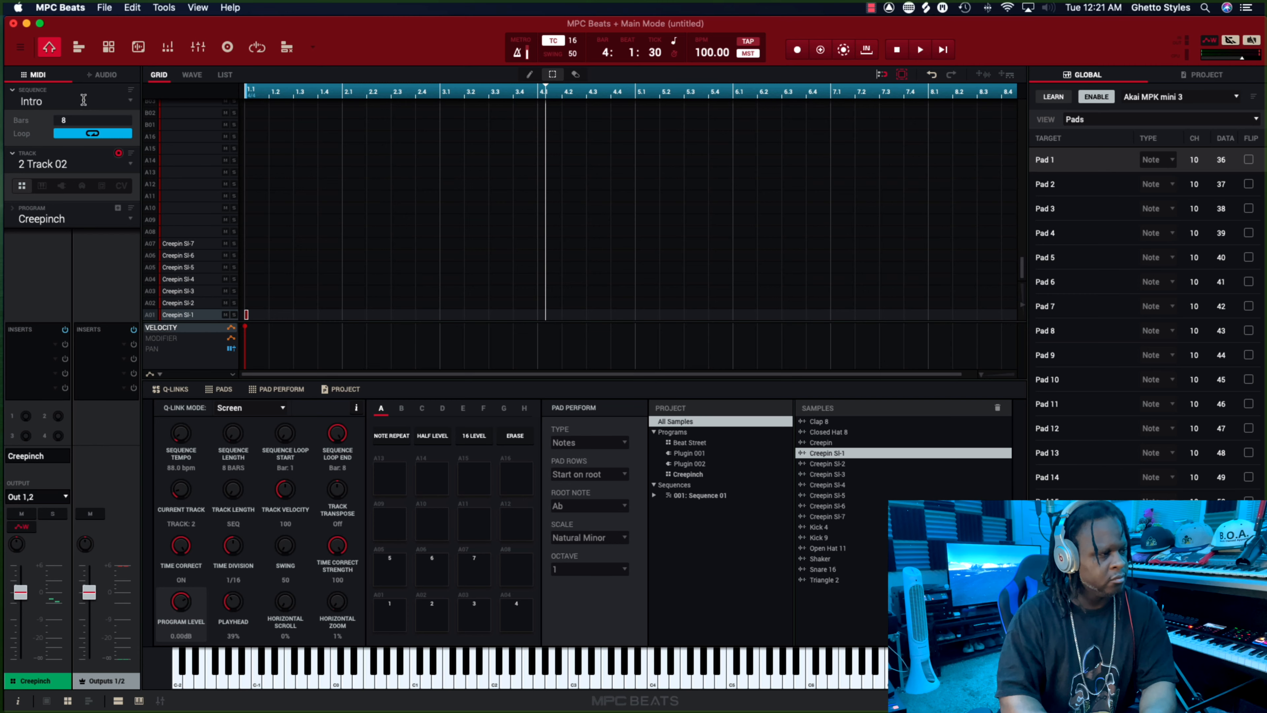
{"action": "scroll", "coordinate": [248, 226], "scroll_direction": "up", "scroll_amount": 5}
{"action": "scroll", "coordinate": [247, 226], "scroll_direction": "right", "scroll_amount": 1}
{"action": "scroll", "coordinate": [295, 255], "scroll_direction": "left", "scroll_amount": 1}
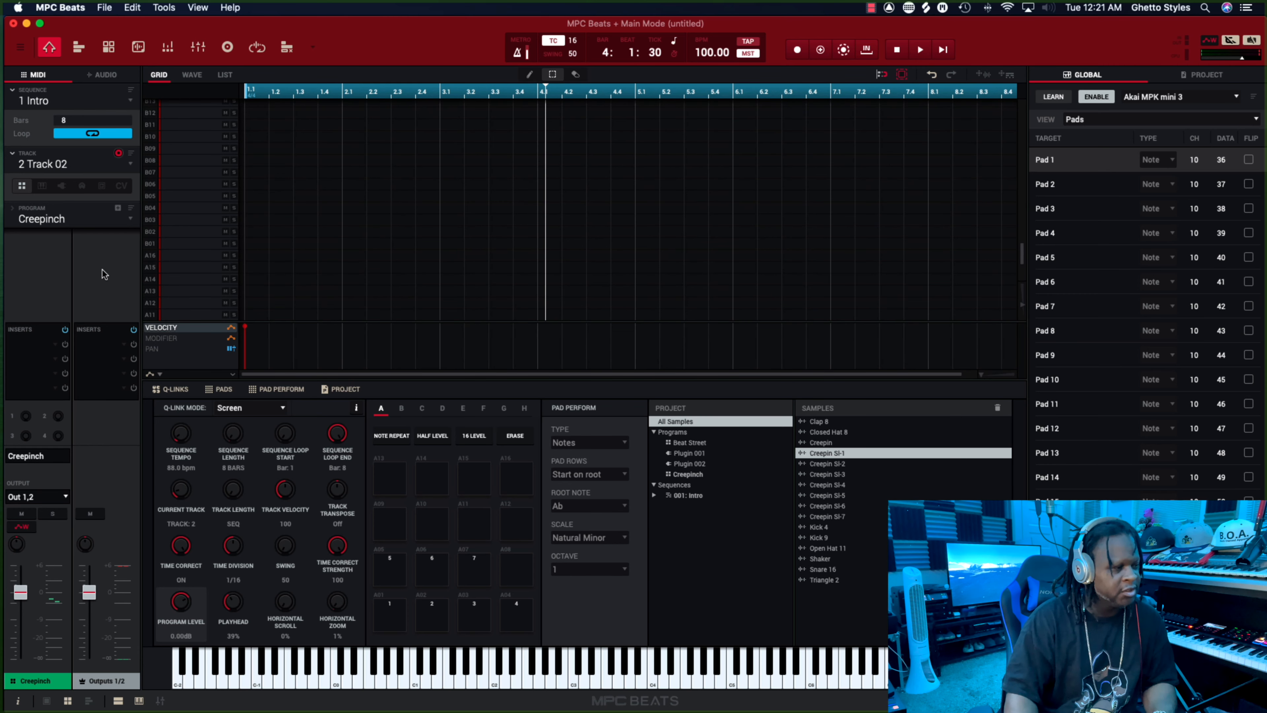
Set the unused track 3 to the plugin program Plugin 002 and audition its ElectraX sound.
{"action": "left_click", "coordinate": [128, 164]}
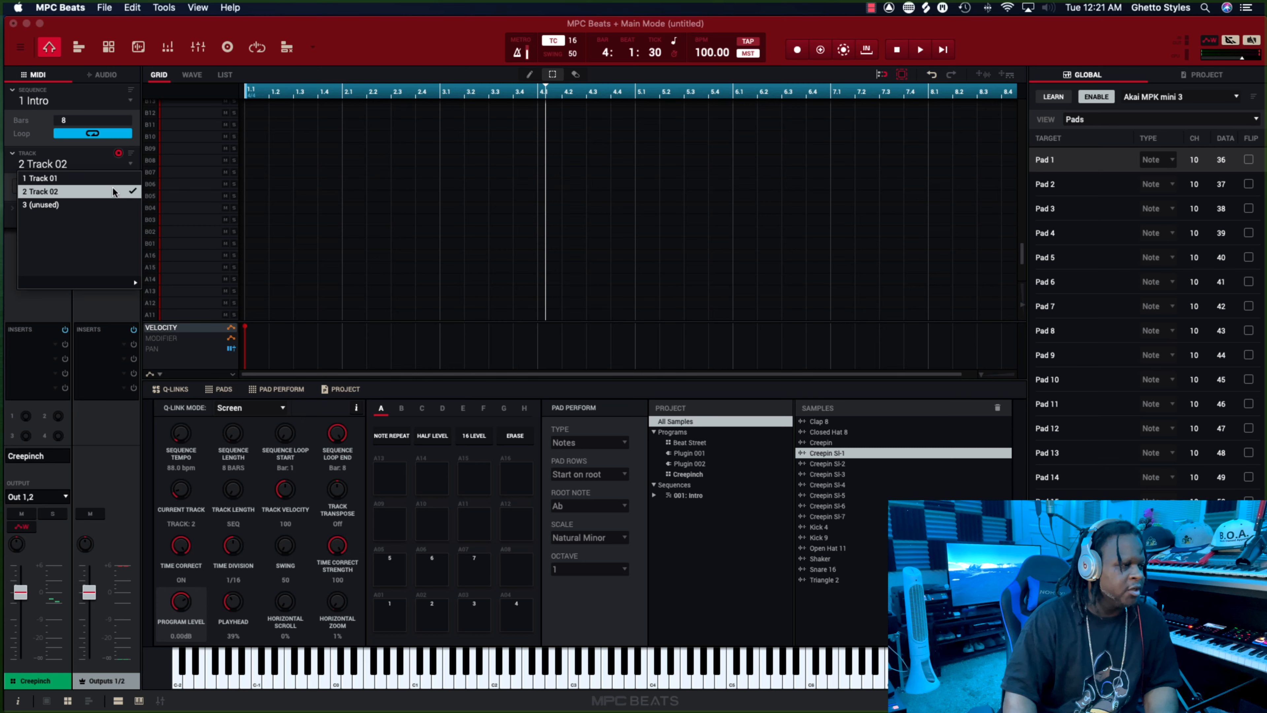
{"action": "left_click", "coordinate": [107, 206]}
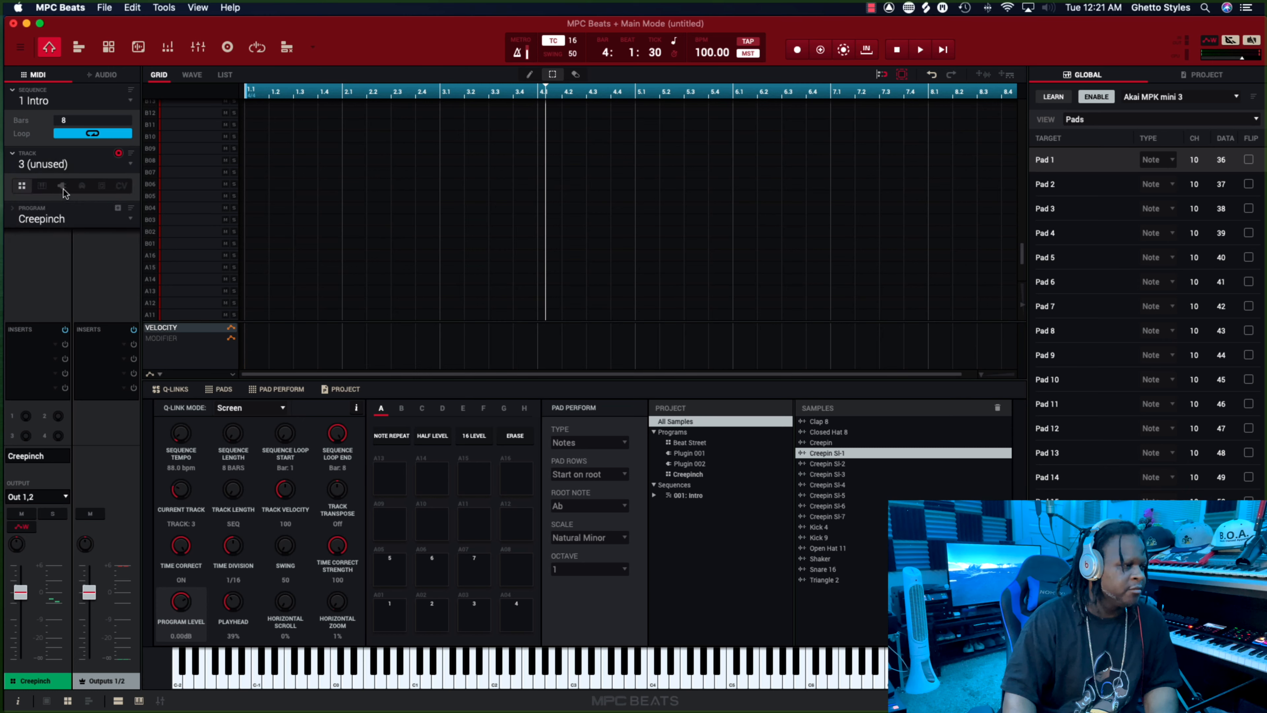
{"action": "left_click", "coordinate": [61, 187]}
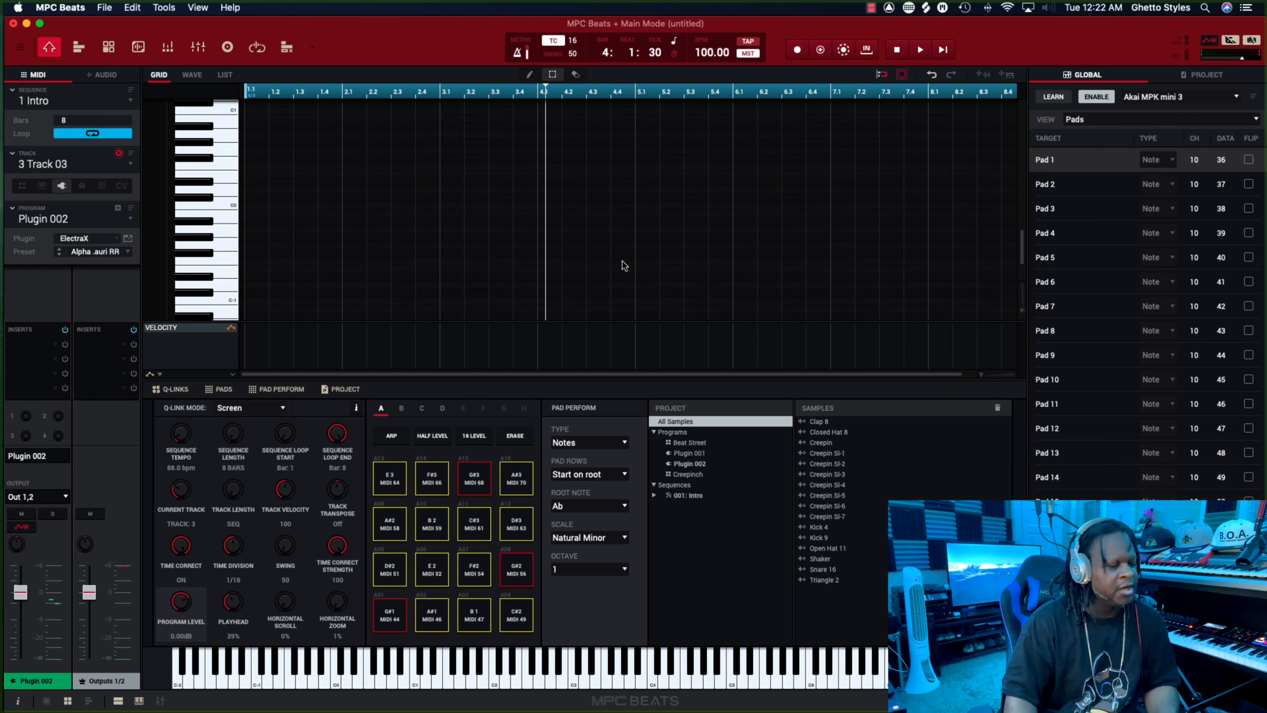
{"action": "left_click", "coordinate": [127, 239]}
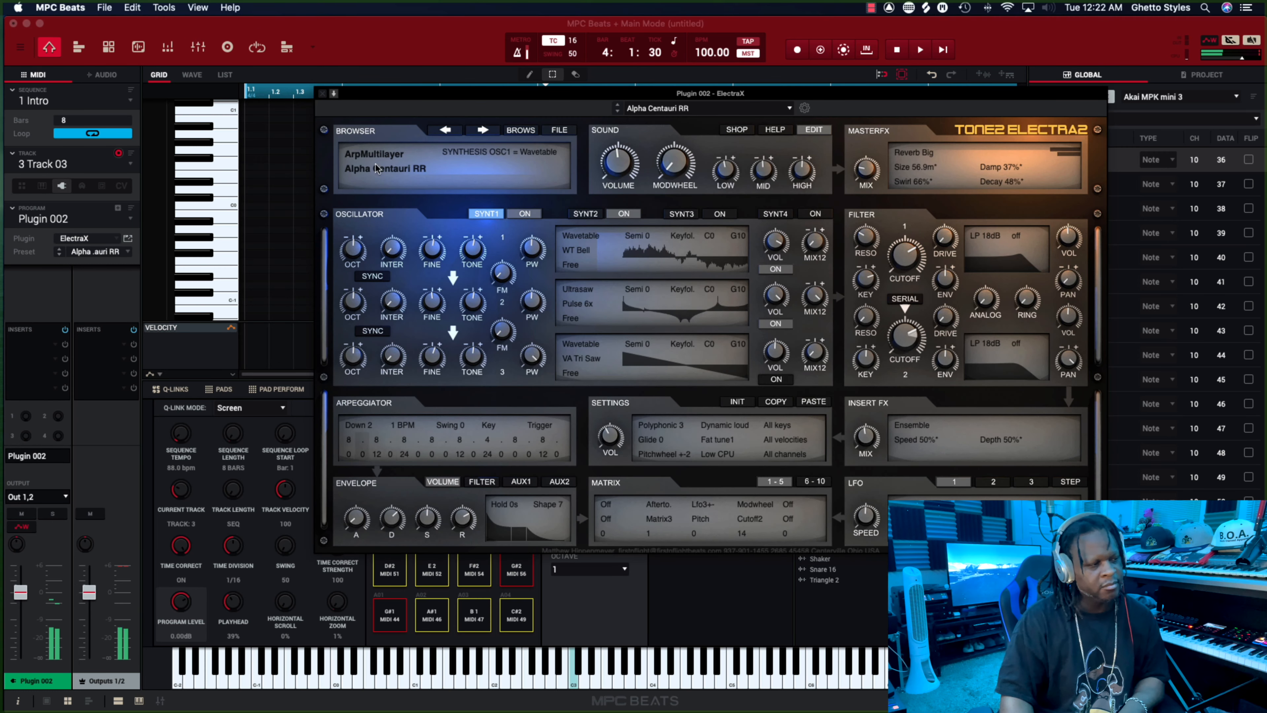
{"action": "left_click", "coordinate": [322, 94]}
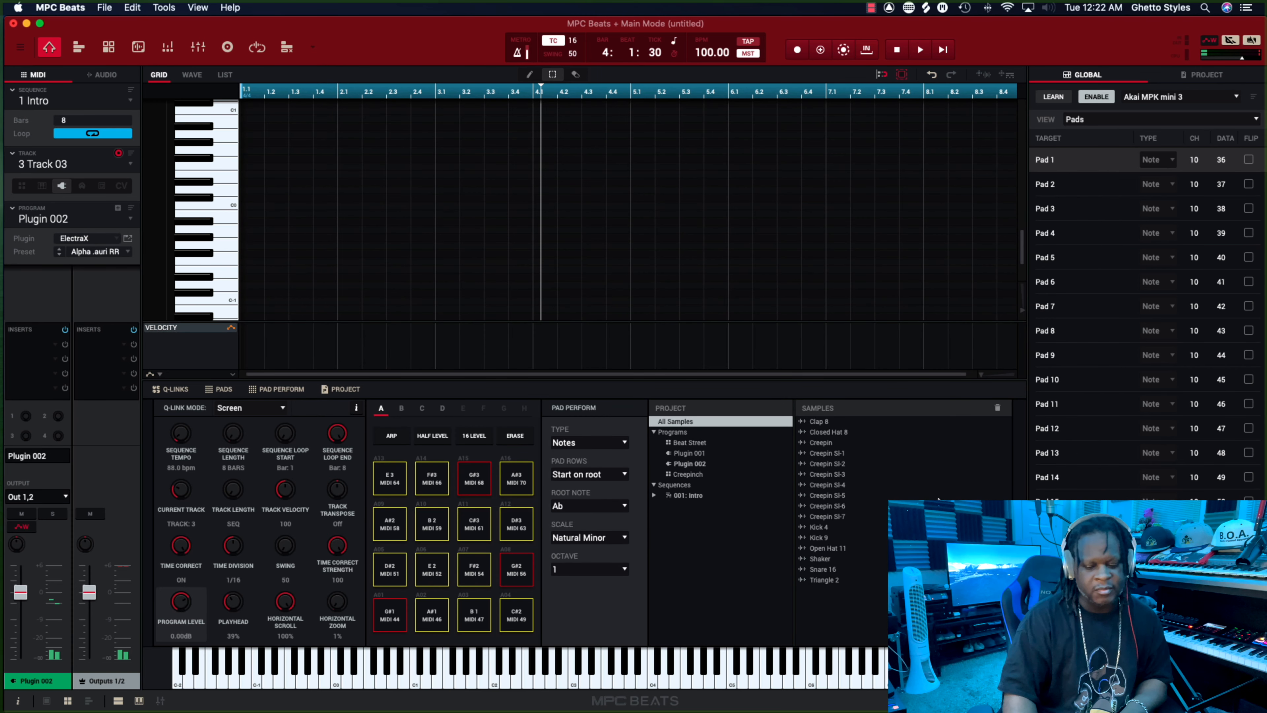
Overdub ElectraX notes in bar 2 of the Intro from the sequence start, stopping near the end of bar 4.
{"action": "left_click", "coordinate": [819, 50]}
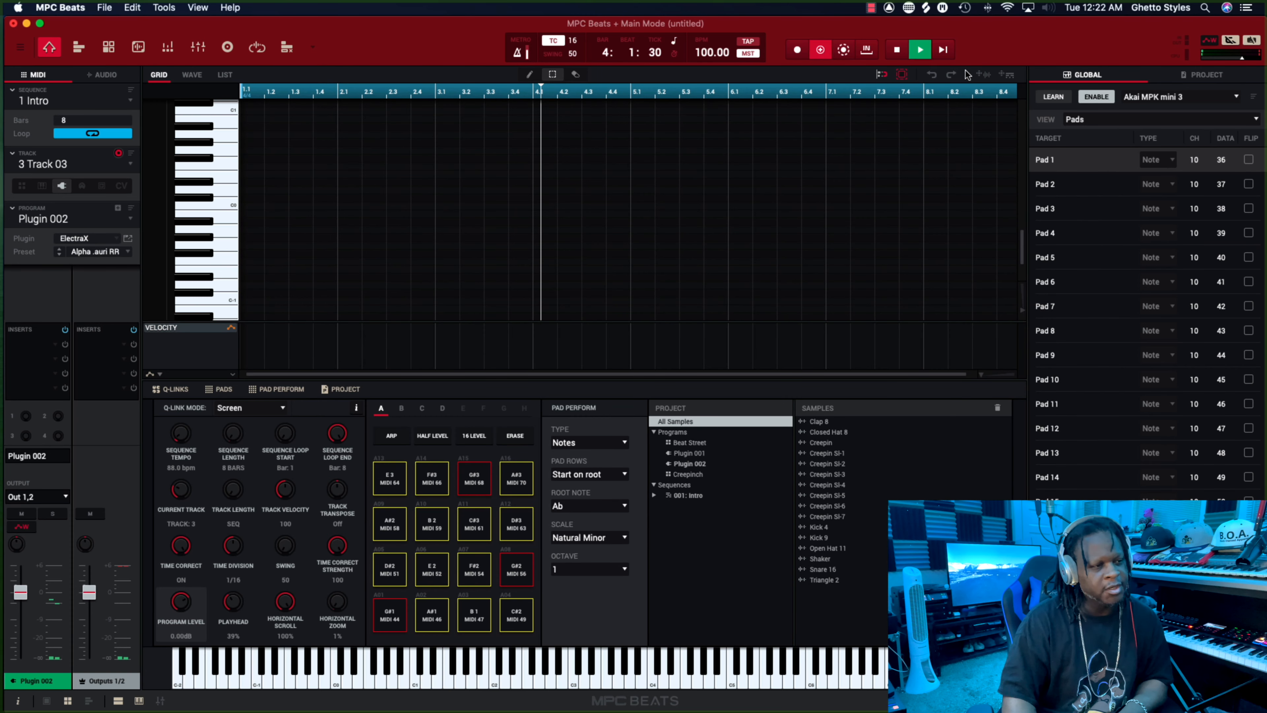
{"action": "left_click", "coordinate": [950, 53]}
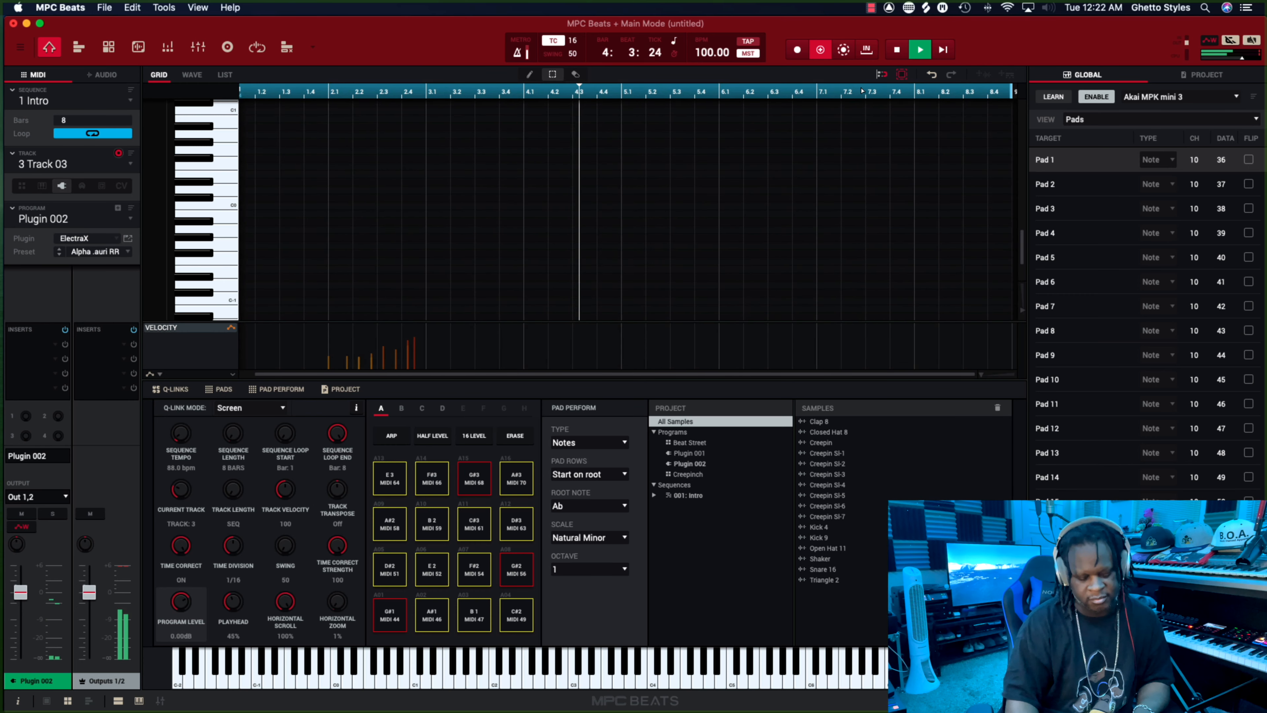
{"action": "key", "text": "space"}
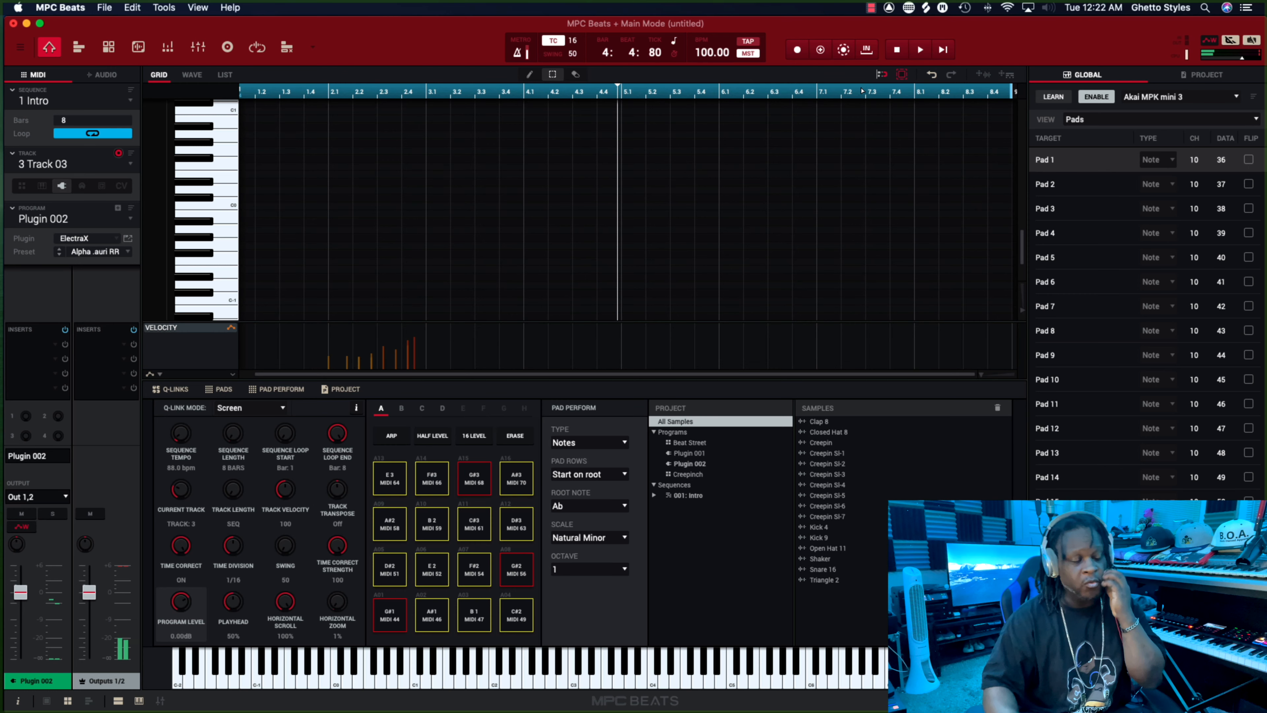
{"action": "scroll", "coordinate": [861, 90], "scroll_direction": "left", "scroll_amount": 2}
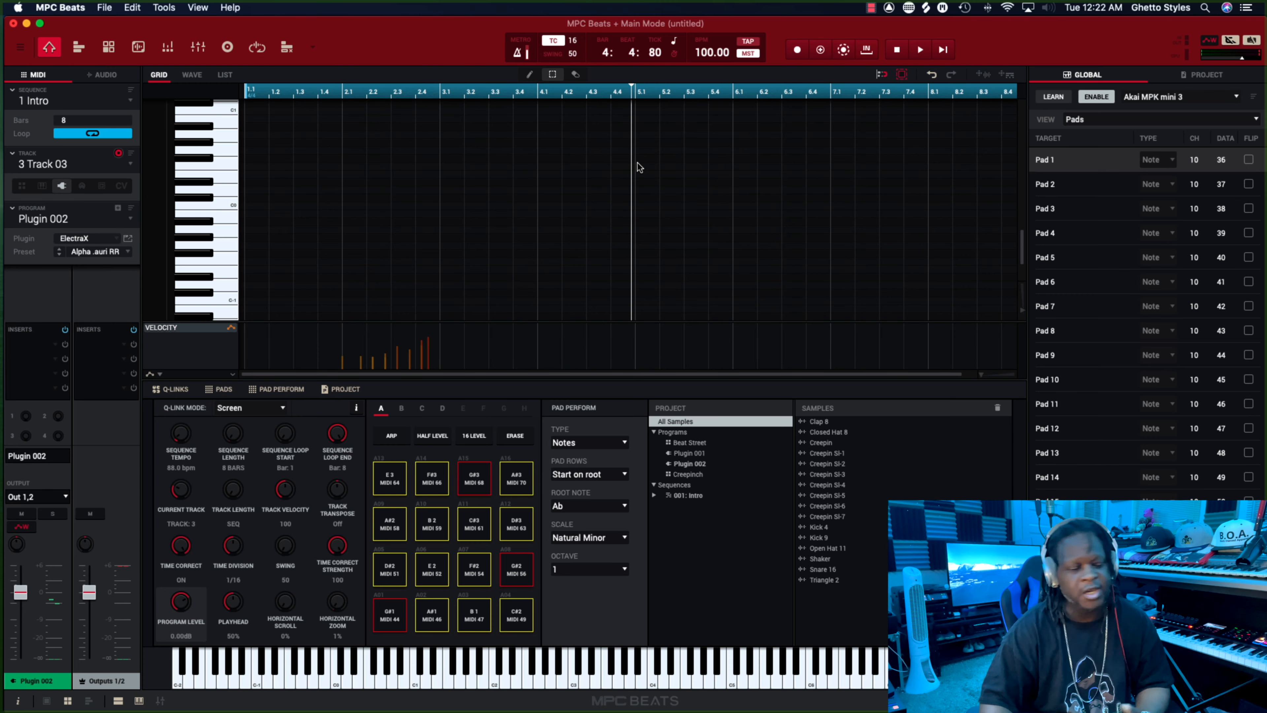
{"action": "scroll", "coordinate": [638, 166], "scroll_direction": "down", "scroll_amount": 3}
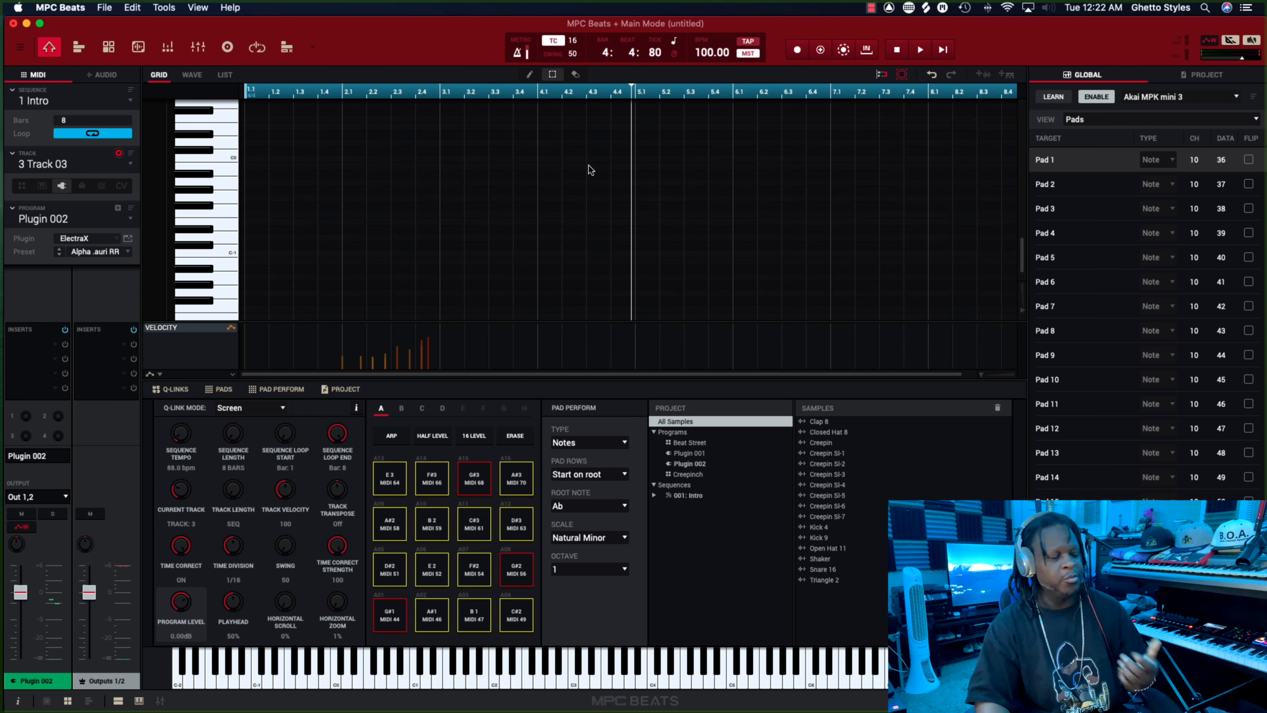
{"action": "scroll", "coordinate": [328, 133], "scroll_direction": "down", "scroll_amount": 1}
Switch to the unused sequence 2 and assign the Creepinch drum program to its track 3.
{"action": "left_click", "coordinate": [130, 103]}
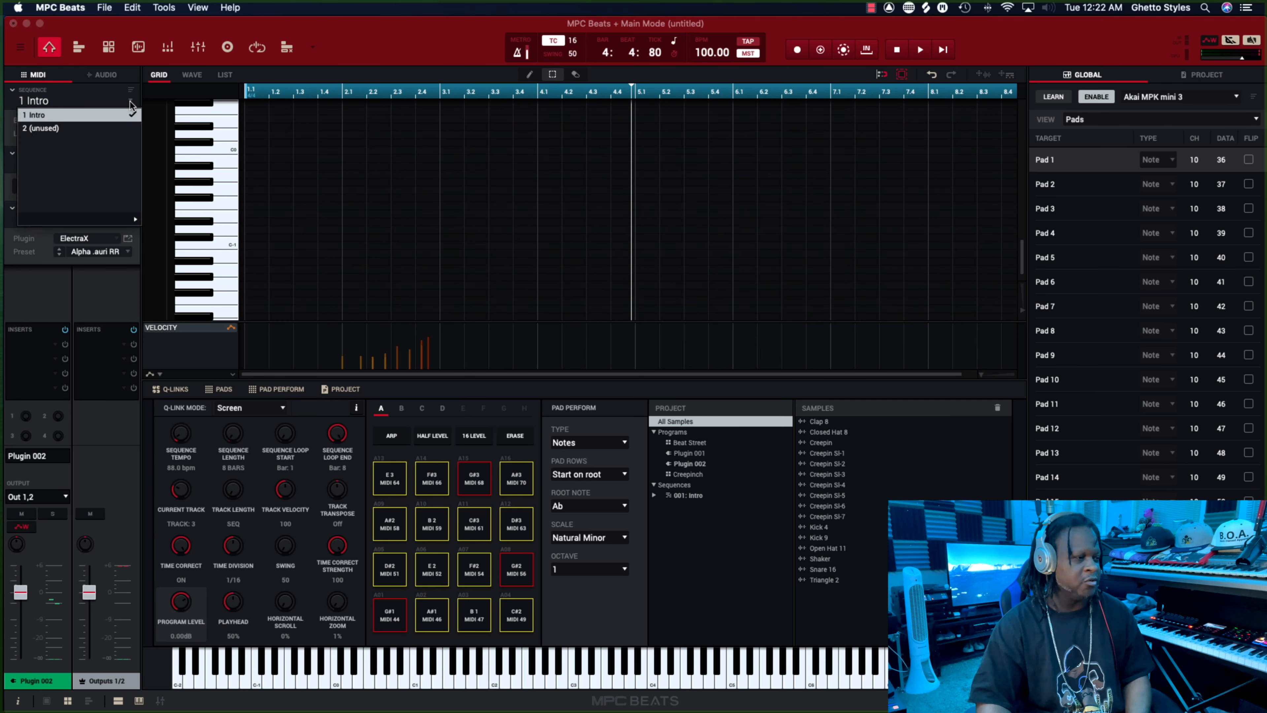
{"action": "left_click", "coordinate": [113, 131]}
{"action": "scroll", "coordinate": [207, 131], "scroll_direction": "up", "scroll_amount": 1}
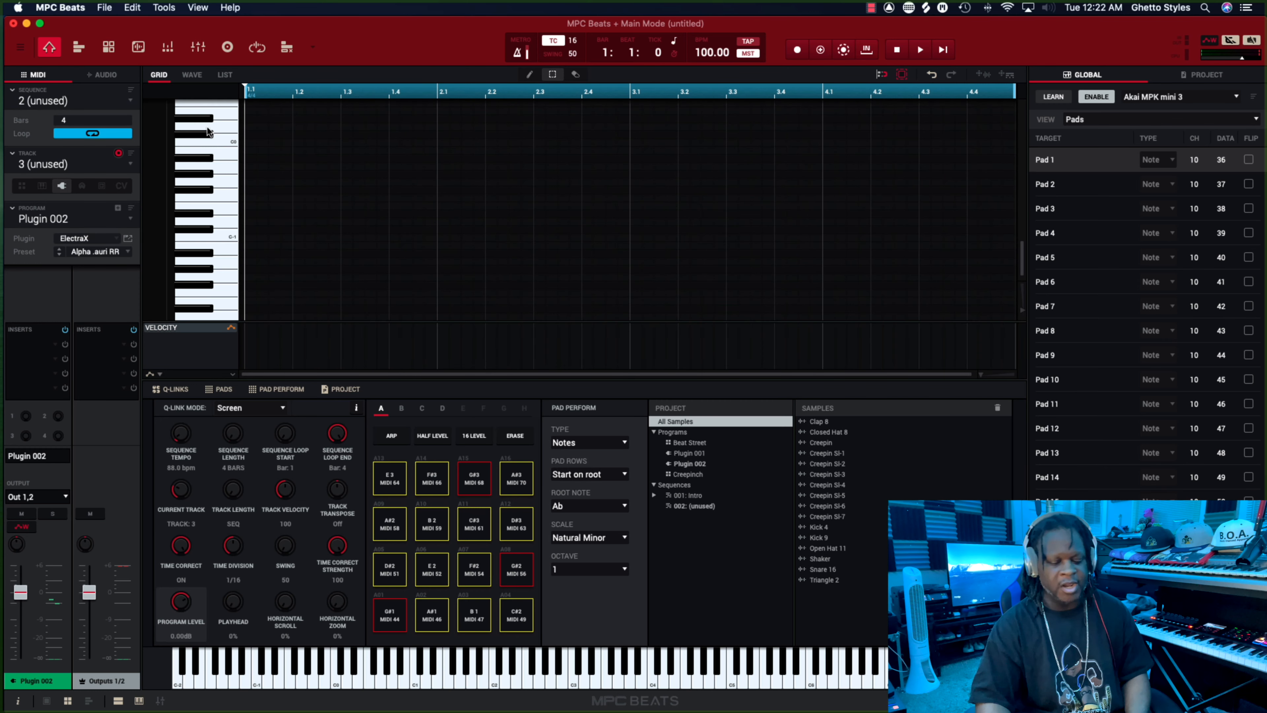
{"action": "scroll", "coordinate": [208, 131], "scroll_direction": "up", "scroll_amount": 1}
{"action": "scroll", "coordinate": [208, 131], "scroll_direction": "down", "scroll_amount": 2}
{"action": "scroll", "coordinate": [208, 131], "scroll_direction": "up", "scroll_amount": 1}
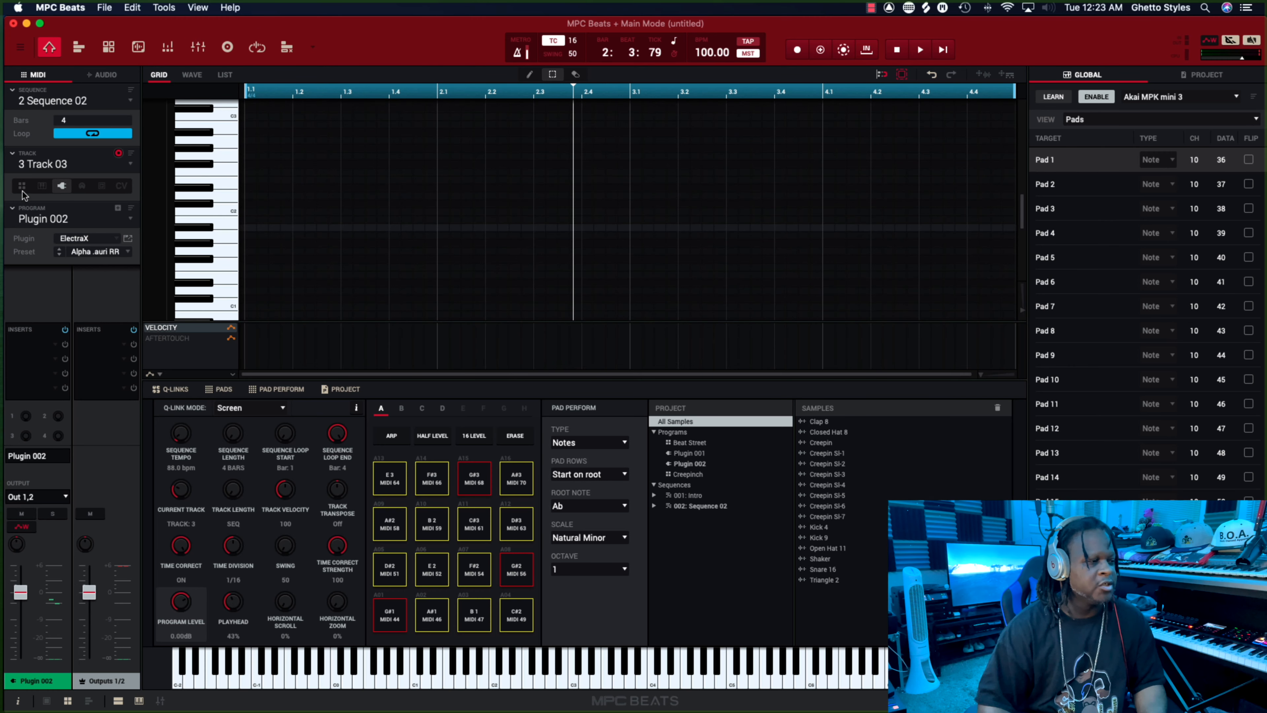
{"action": "left_click", "coordinate": [22, 189]}
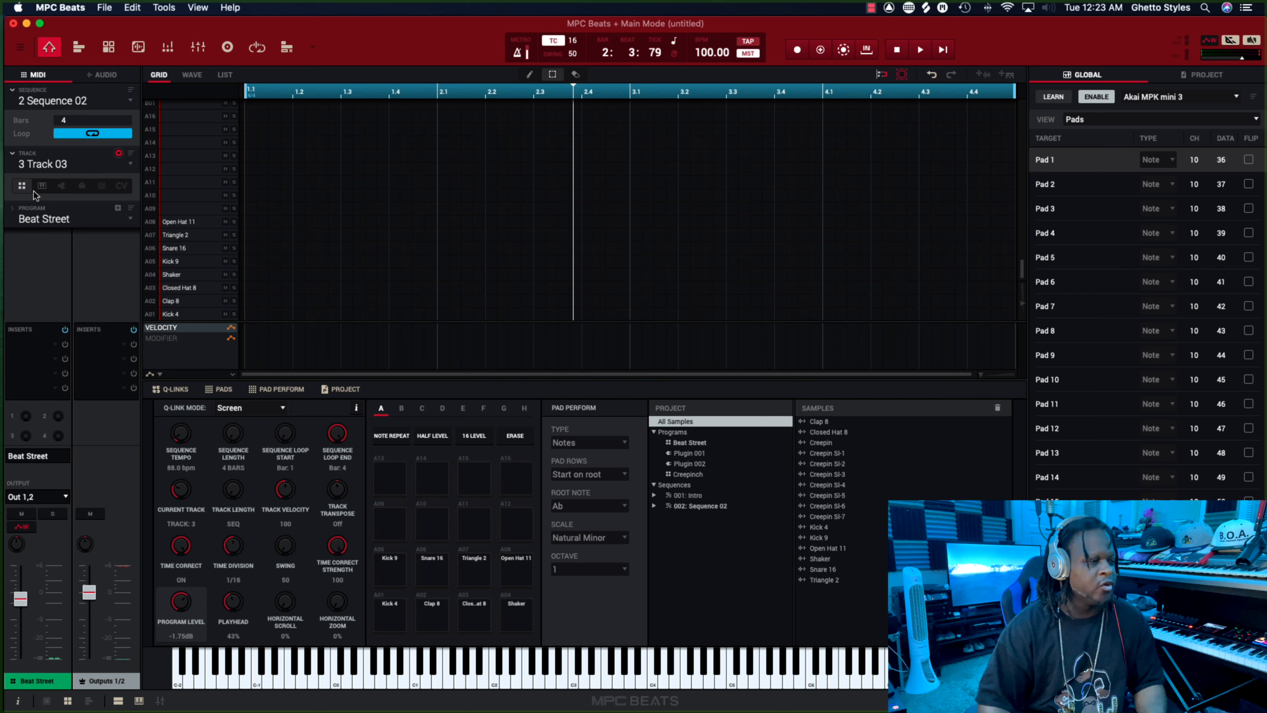
{"action": "scroll", "coordinate": [166, 235], "scroll_direction": "up", "scroll_amount": 2}
{"action": "left_click", "coordinate": [128, 223]}
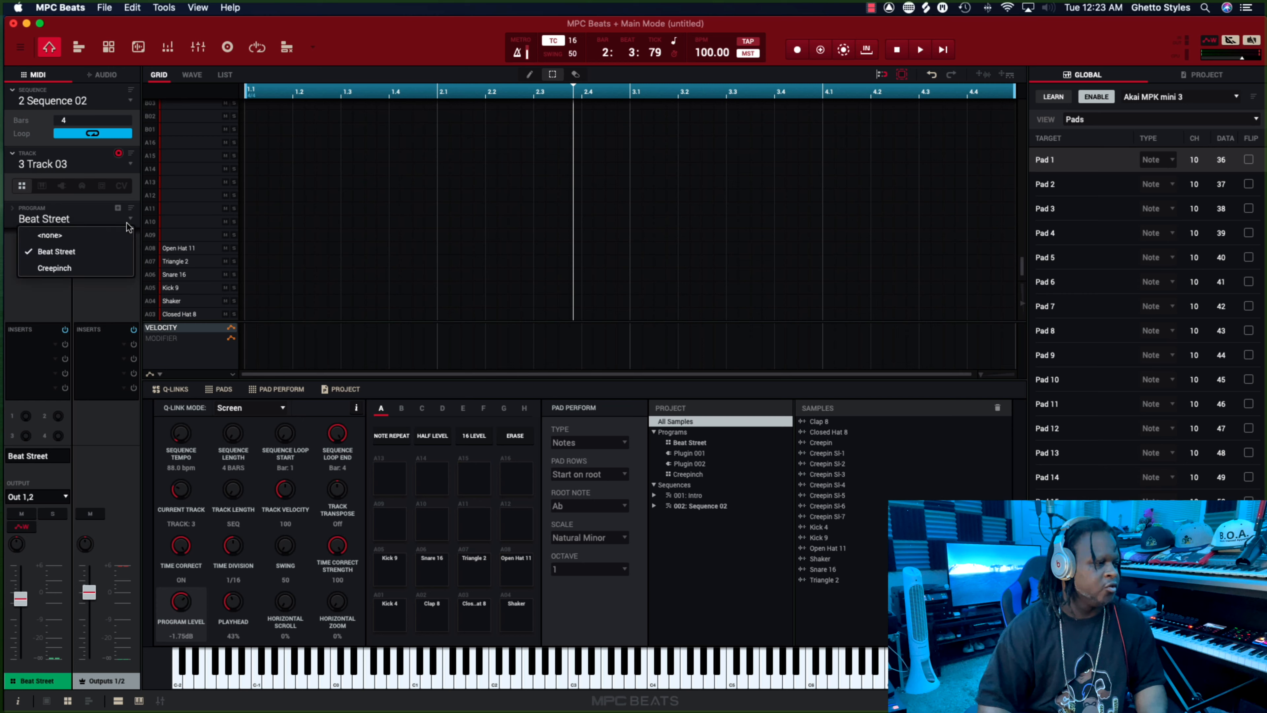
{"action": "left_click", "coordinate": [99, 266]}
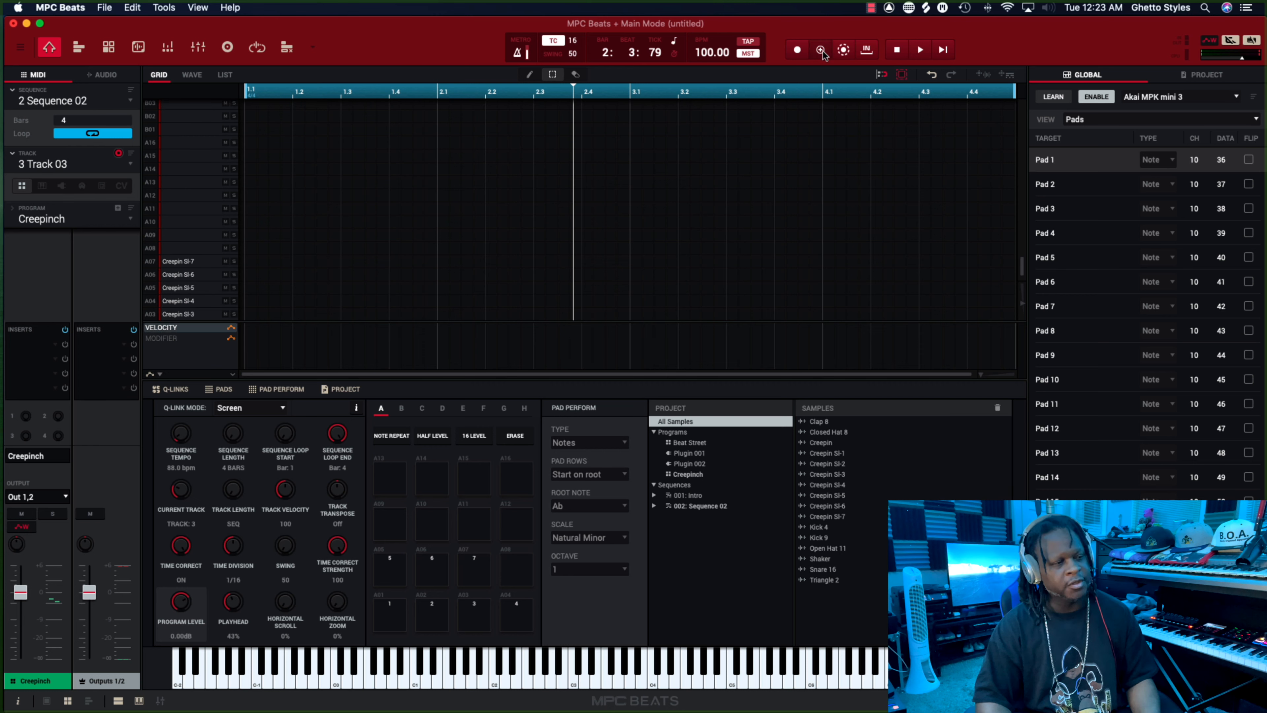
Overdub a Creepin Sl-2 hit at the start of Sequence 02.
{"action": "left_click", "coordinate": [822, 51]}
{"action": "left_click", "coordinate": [941, 51]}
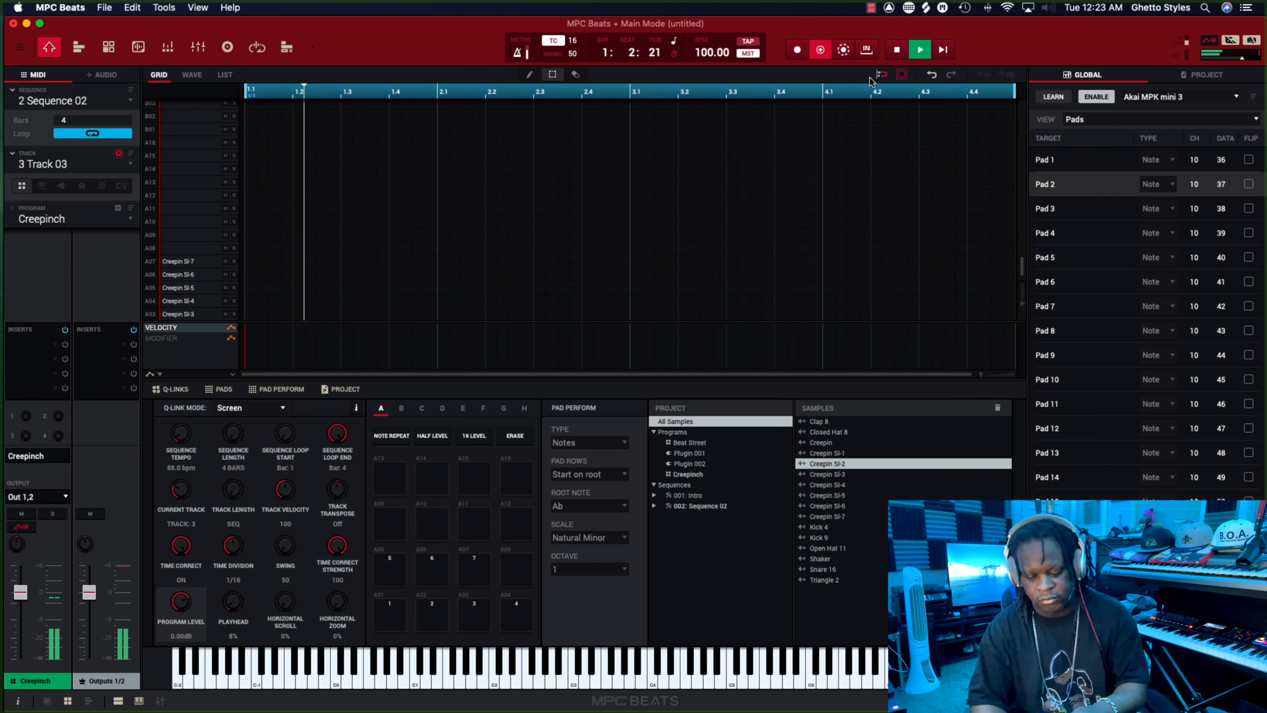
{"action": "key", "text": "space"}
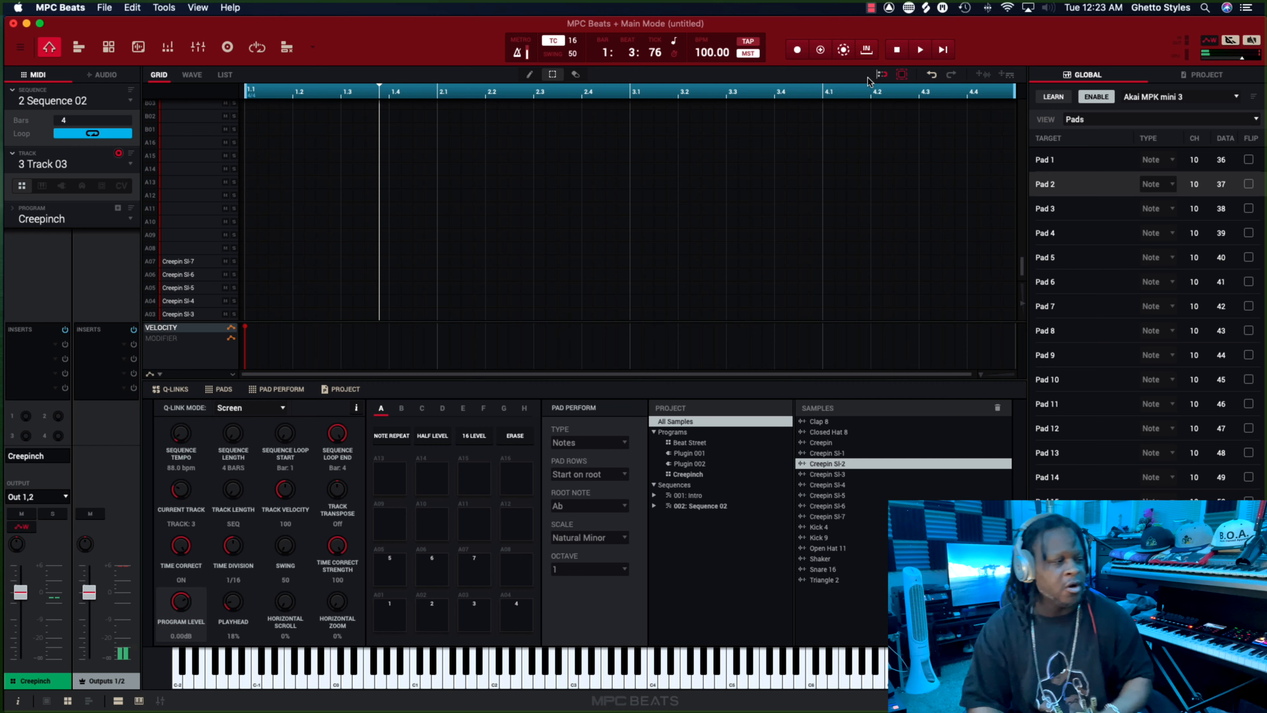
{"action": "scroll", "coordinate": [398, 132], "scroll_direction": "down", "scroll_amount": 2}
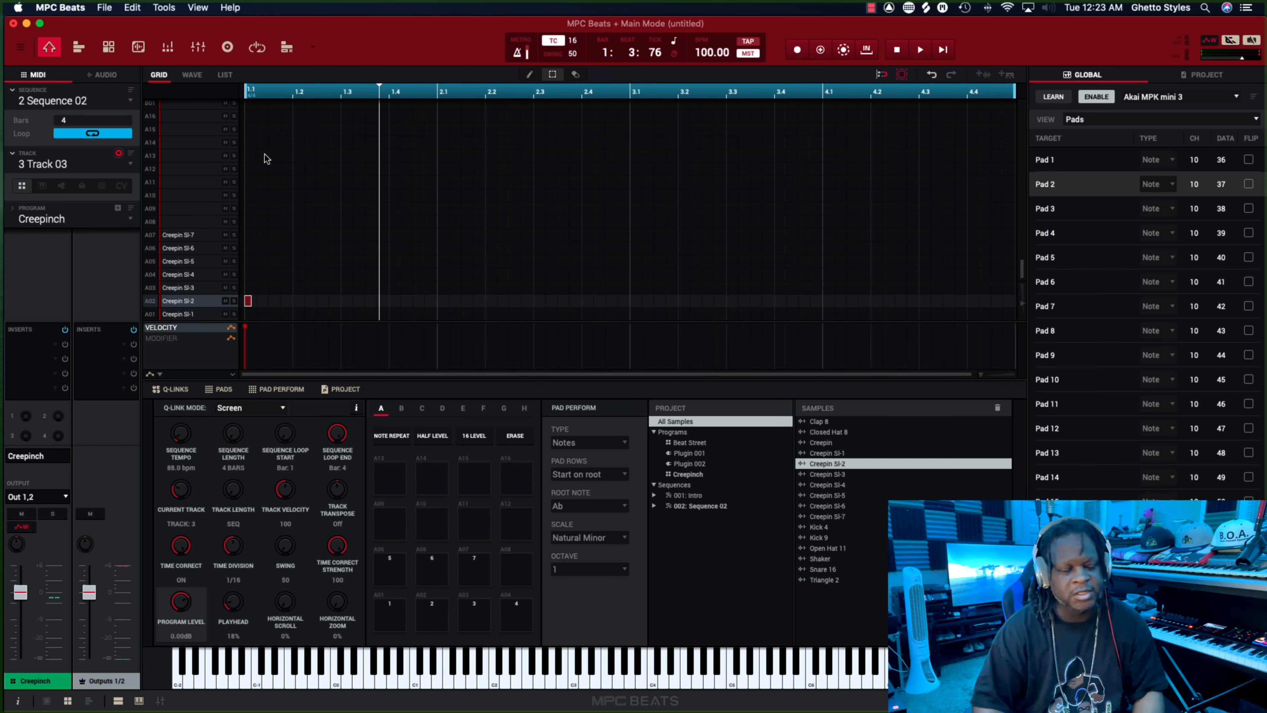
Set the length of Sequence 02 to 16 bars and play the sequence back.
{"action": "mouse_move", "coordinate": [129, 120]}
{"action": "left_mouse_down"}
{"action": "mouse_move", "coordinate": [129, 97]}
{"action": "mouse_move", "coordinate": [129, 134]}
{"action": "mouse_move", "coordinate": [128, 100]}
{"action": "mouse_move", "coordinate": [129, 120]}
{"action": "left_mouse_up"}
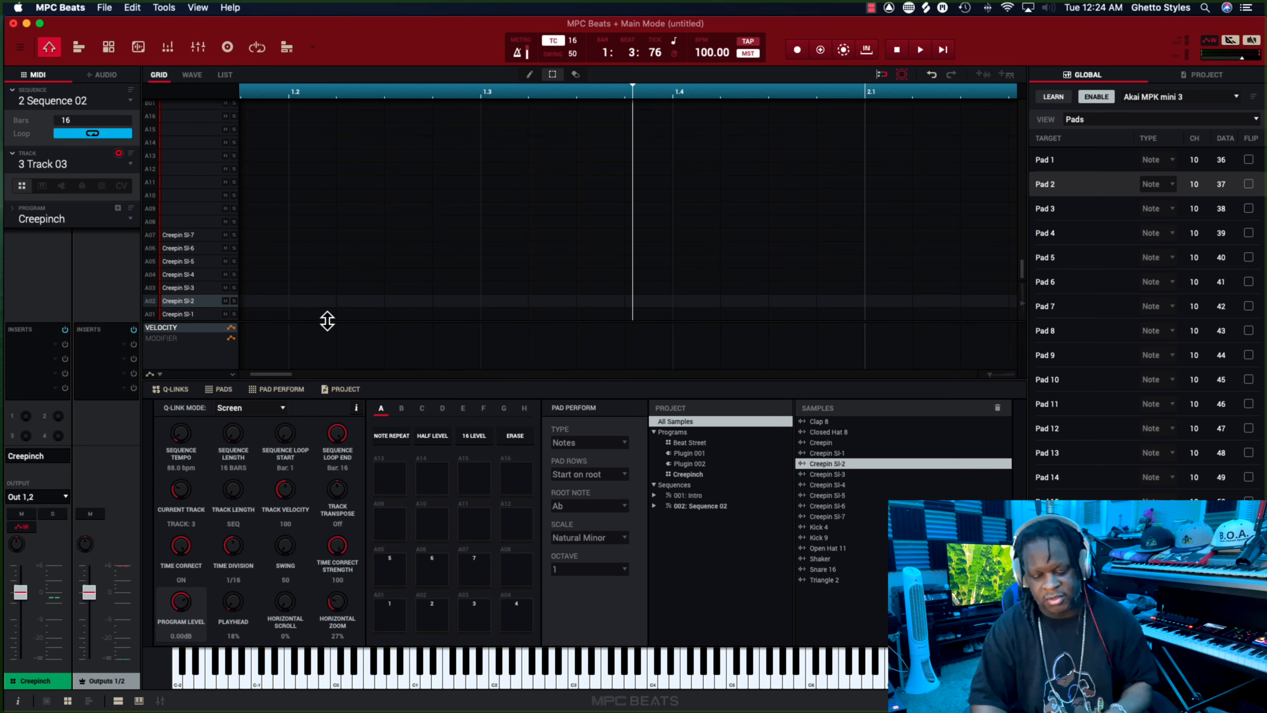
{"action": "key", "text": "space"}
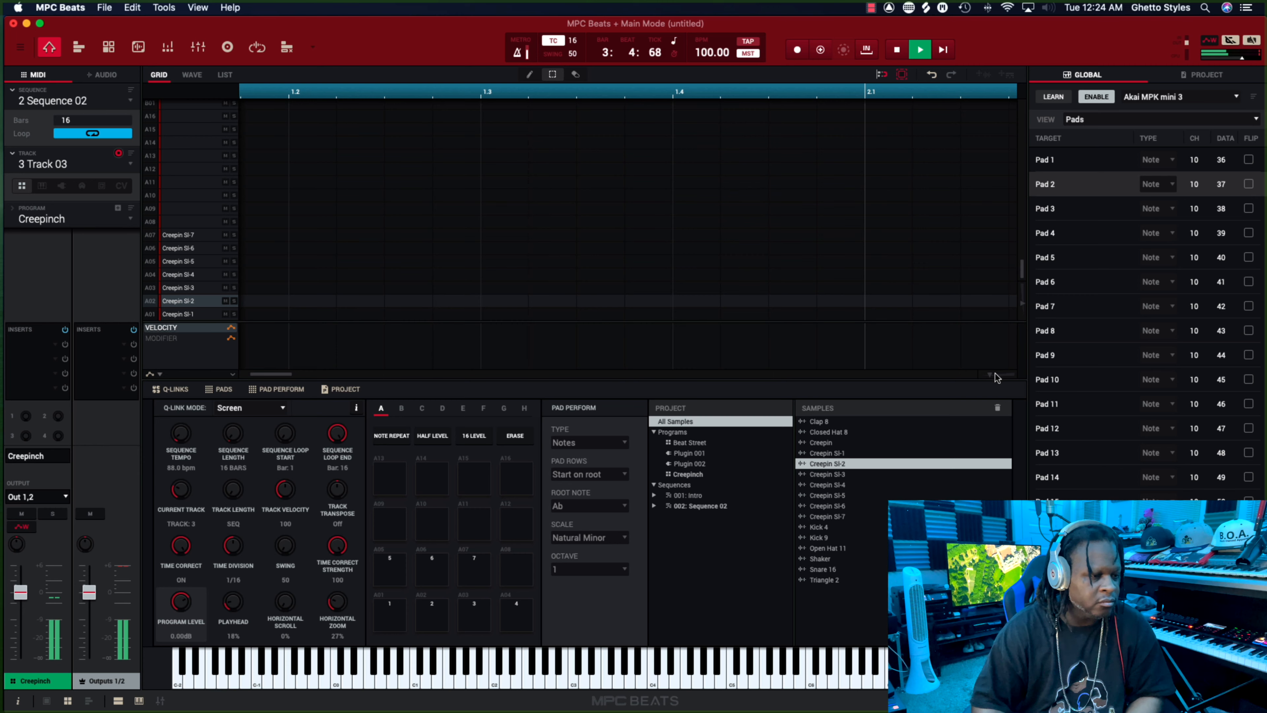
{"action": "left_click_drag", "start_coordinate": [993, 375], "coordinate": [961, 384]}
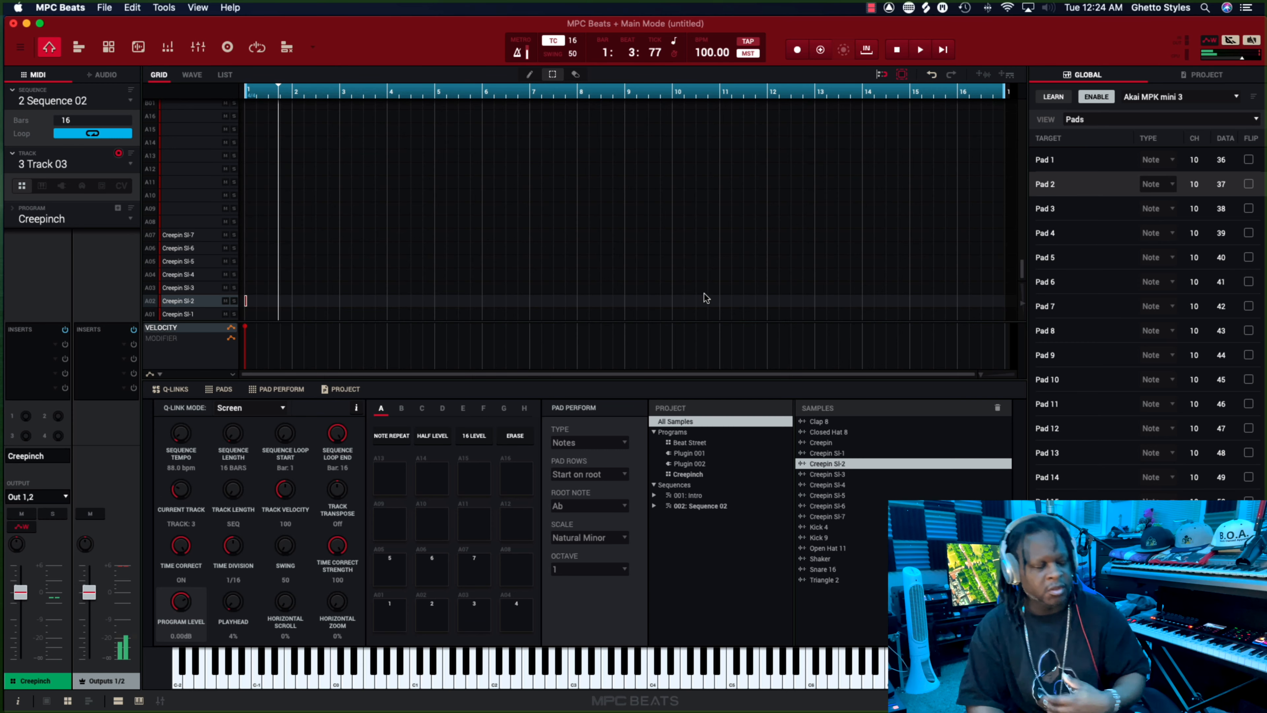
Switch Track 03 of Sequence 02 to the ElectraX plugin program Plugin 002.
{"action": "left_click", "coordinate": [61, 193]}
{"action": "left_click", "coordinate": [132, 167]}
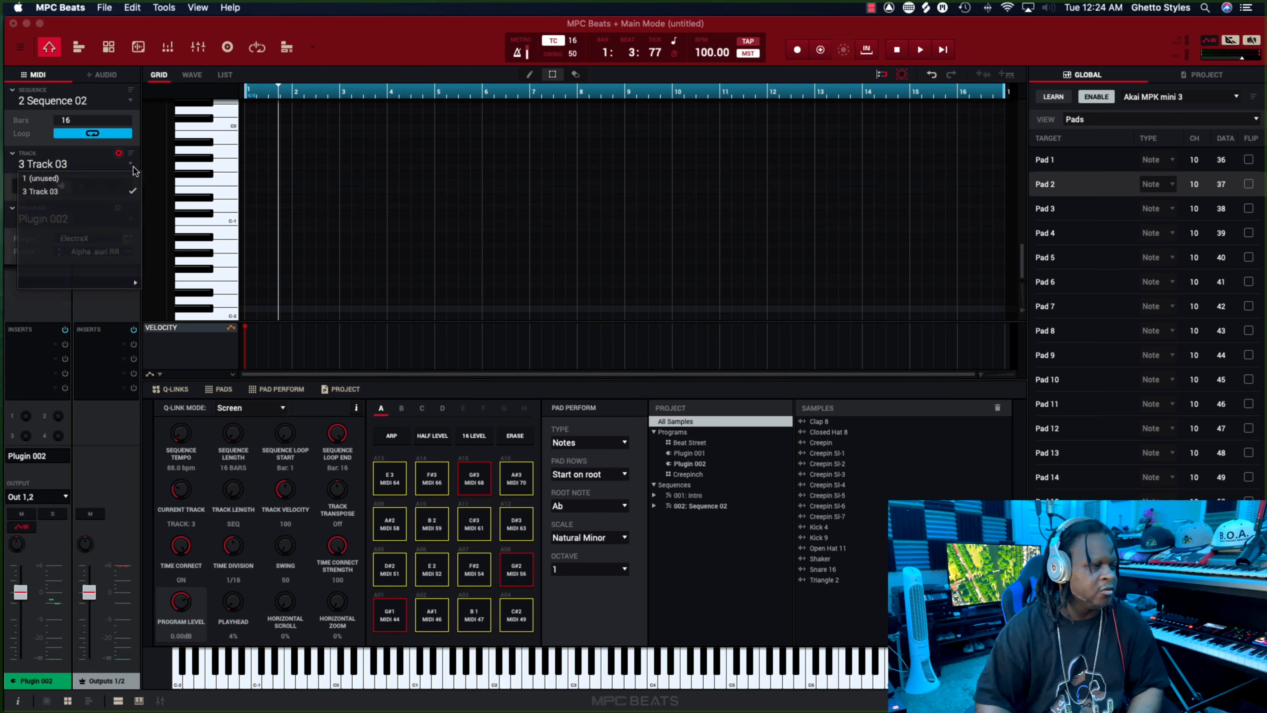
{"action": "left_click", "coordinate": [105, 198]}
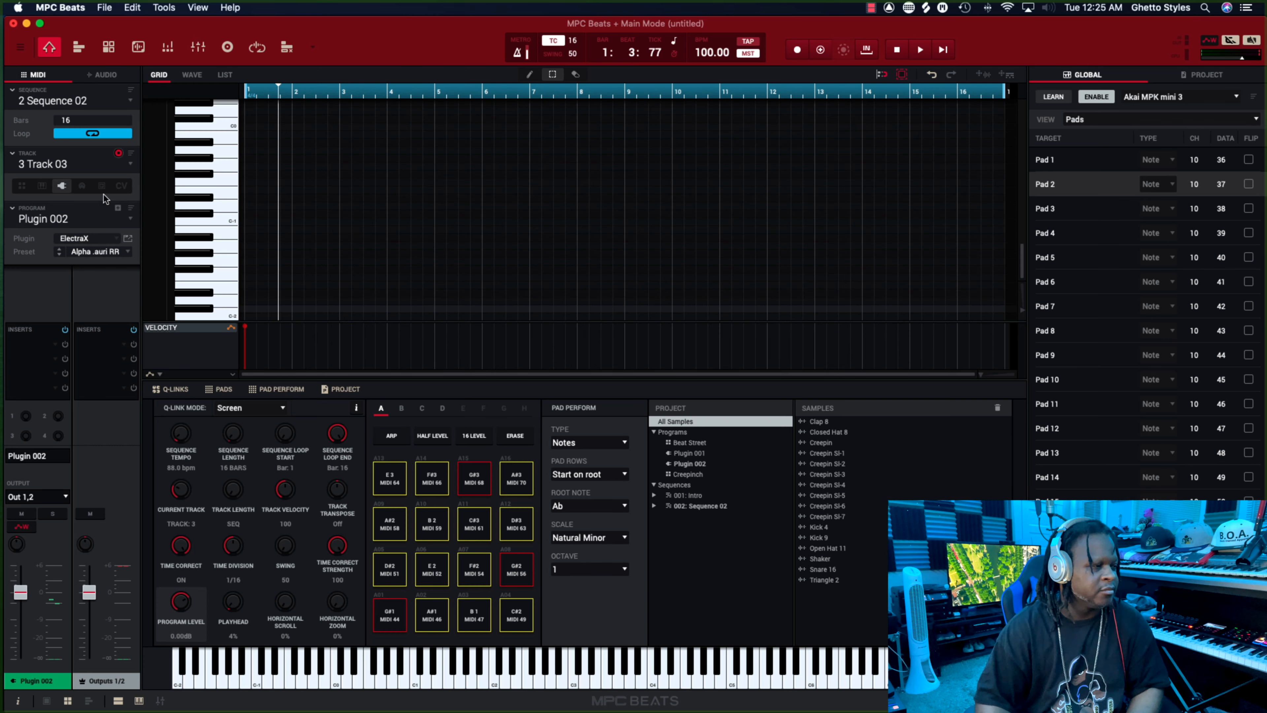